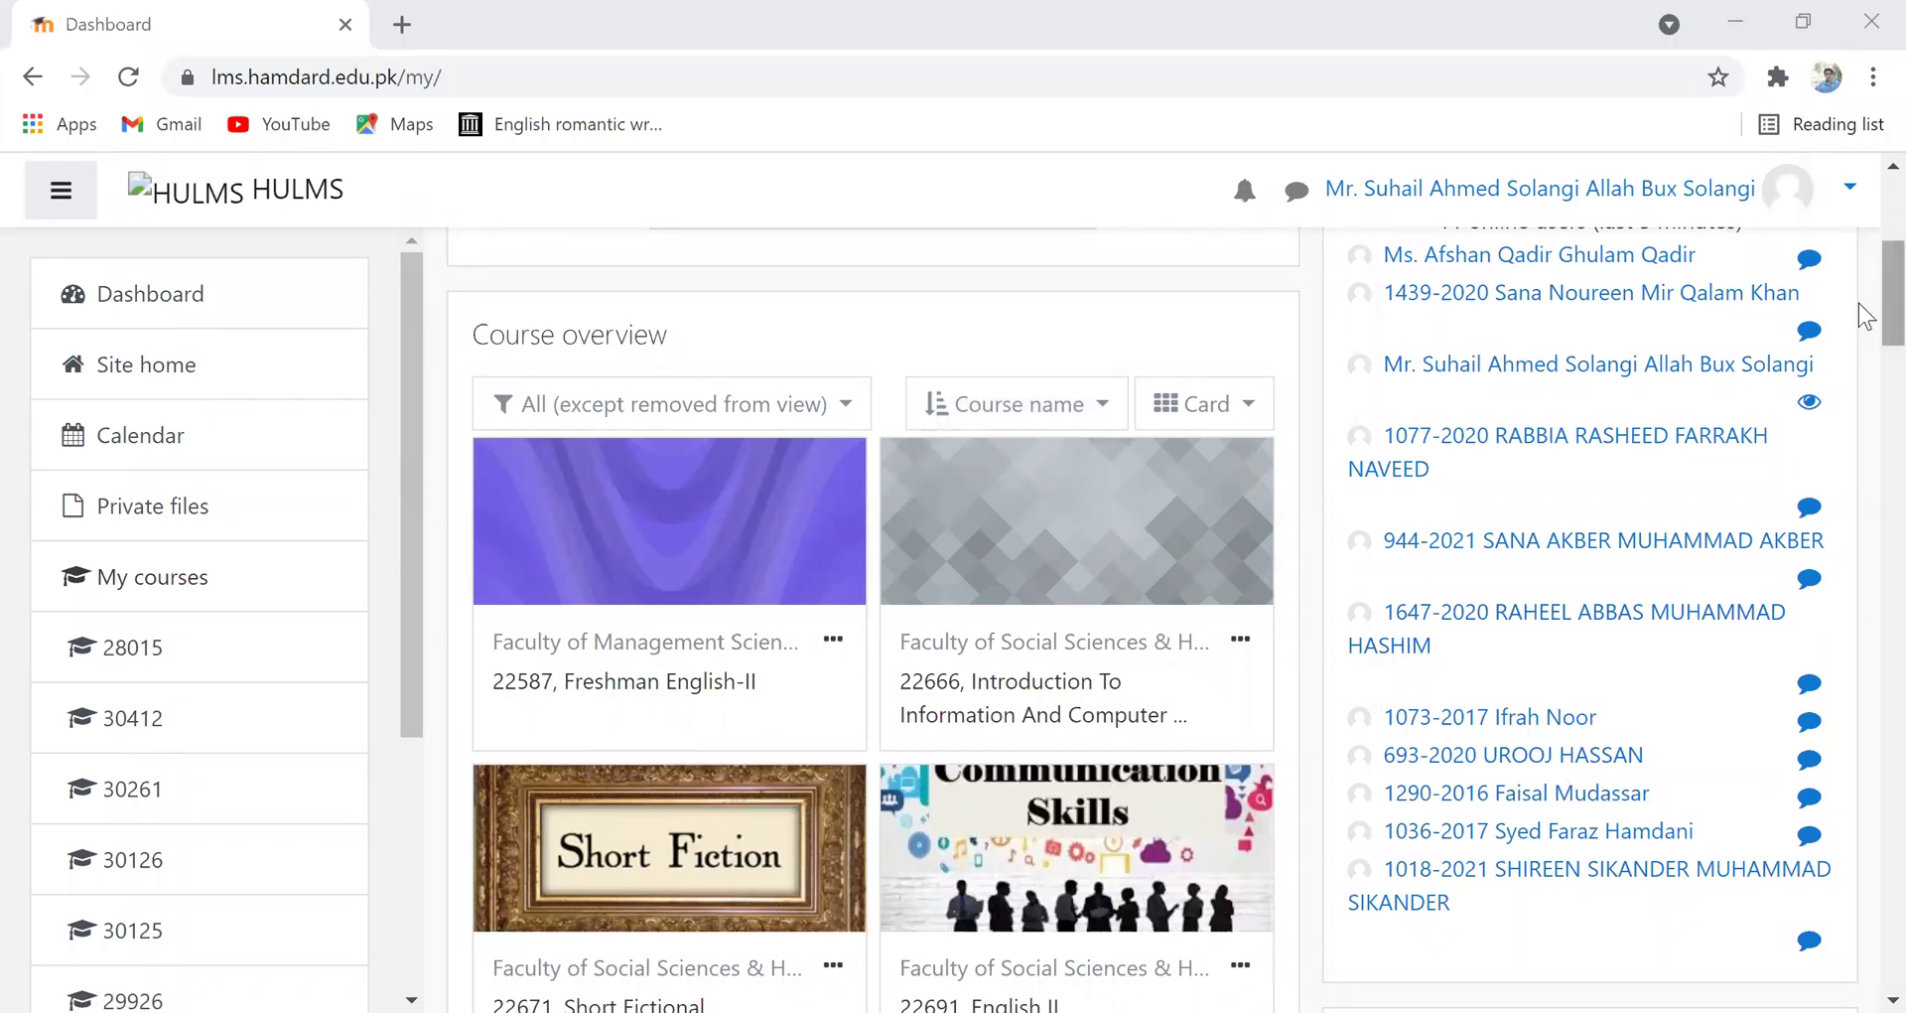
- Scroll the dashboard's course overview down to the 29711 Computer Literacy course card
{"action": "scroll", "coordinate": [1864, 377], "scroll_direction": "down", "scroll_amount": 10}
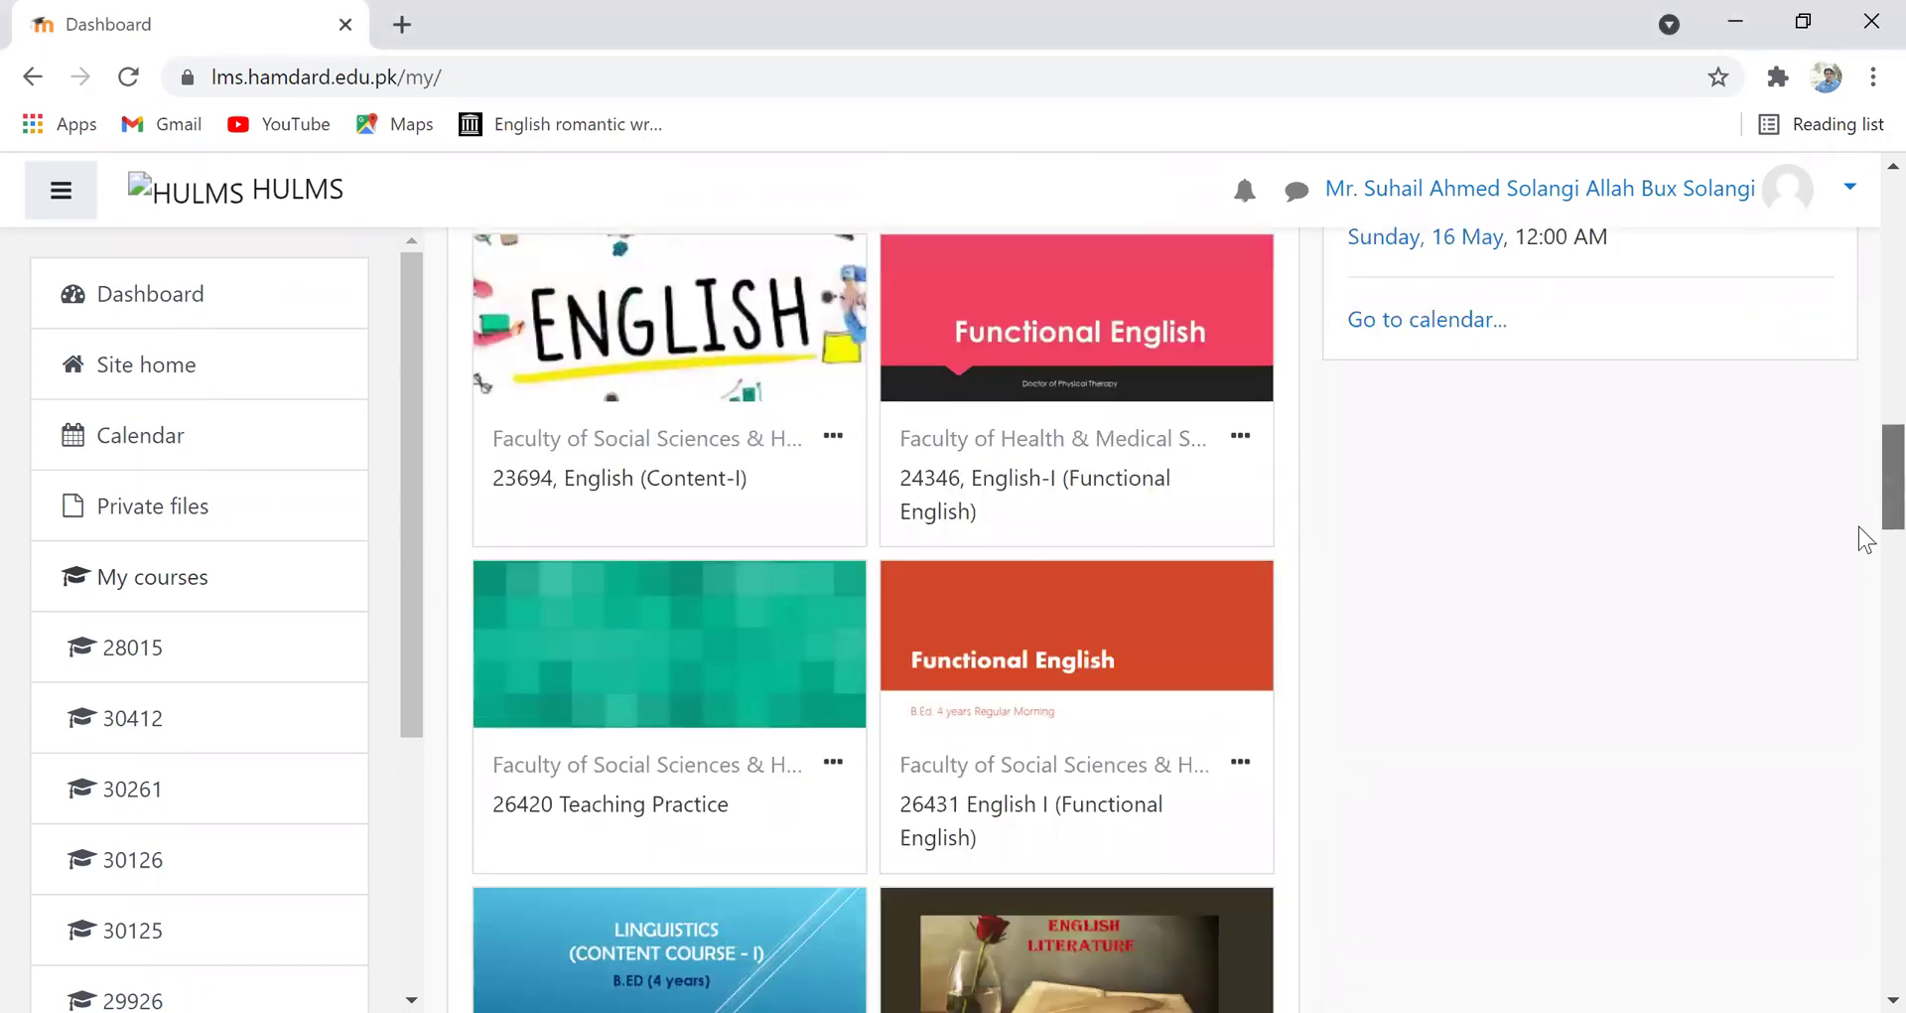
{"action": "scroll", "coordinate": [1865, 537], "scroll_direction": "down", "scroll_amount": 5}
{"action": "scroll", "coordinate": [1865, 596], "scroll_direction": "down", "scroll_amount": 3}
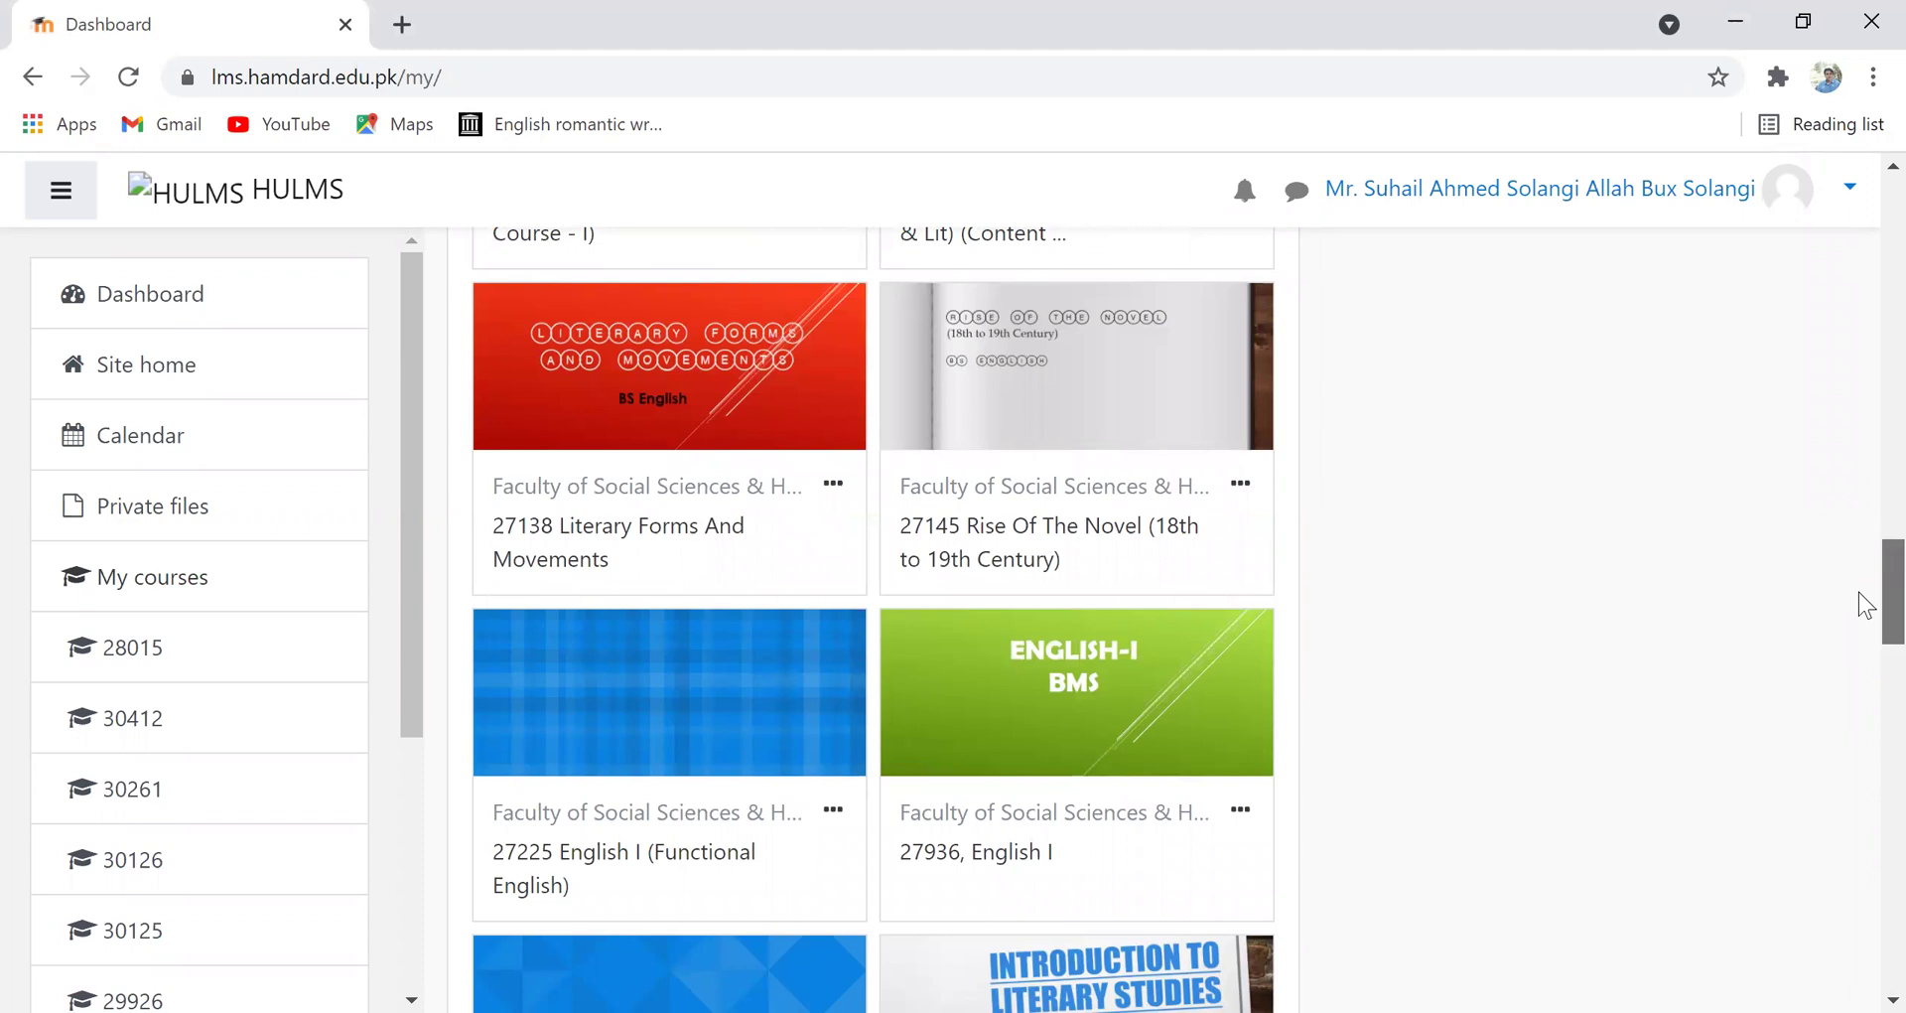
{"action": "scroll", "coordinate": [1865, 635], "scroll_direction": "down", "scroll_amount": 5}
{"action": "scroll", "coordinate": [1865, 705], "scroll_direction": "down", "scroll_amount": 4}
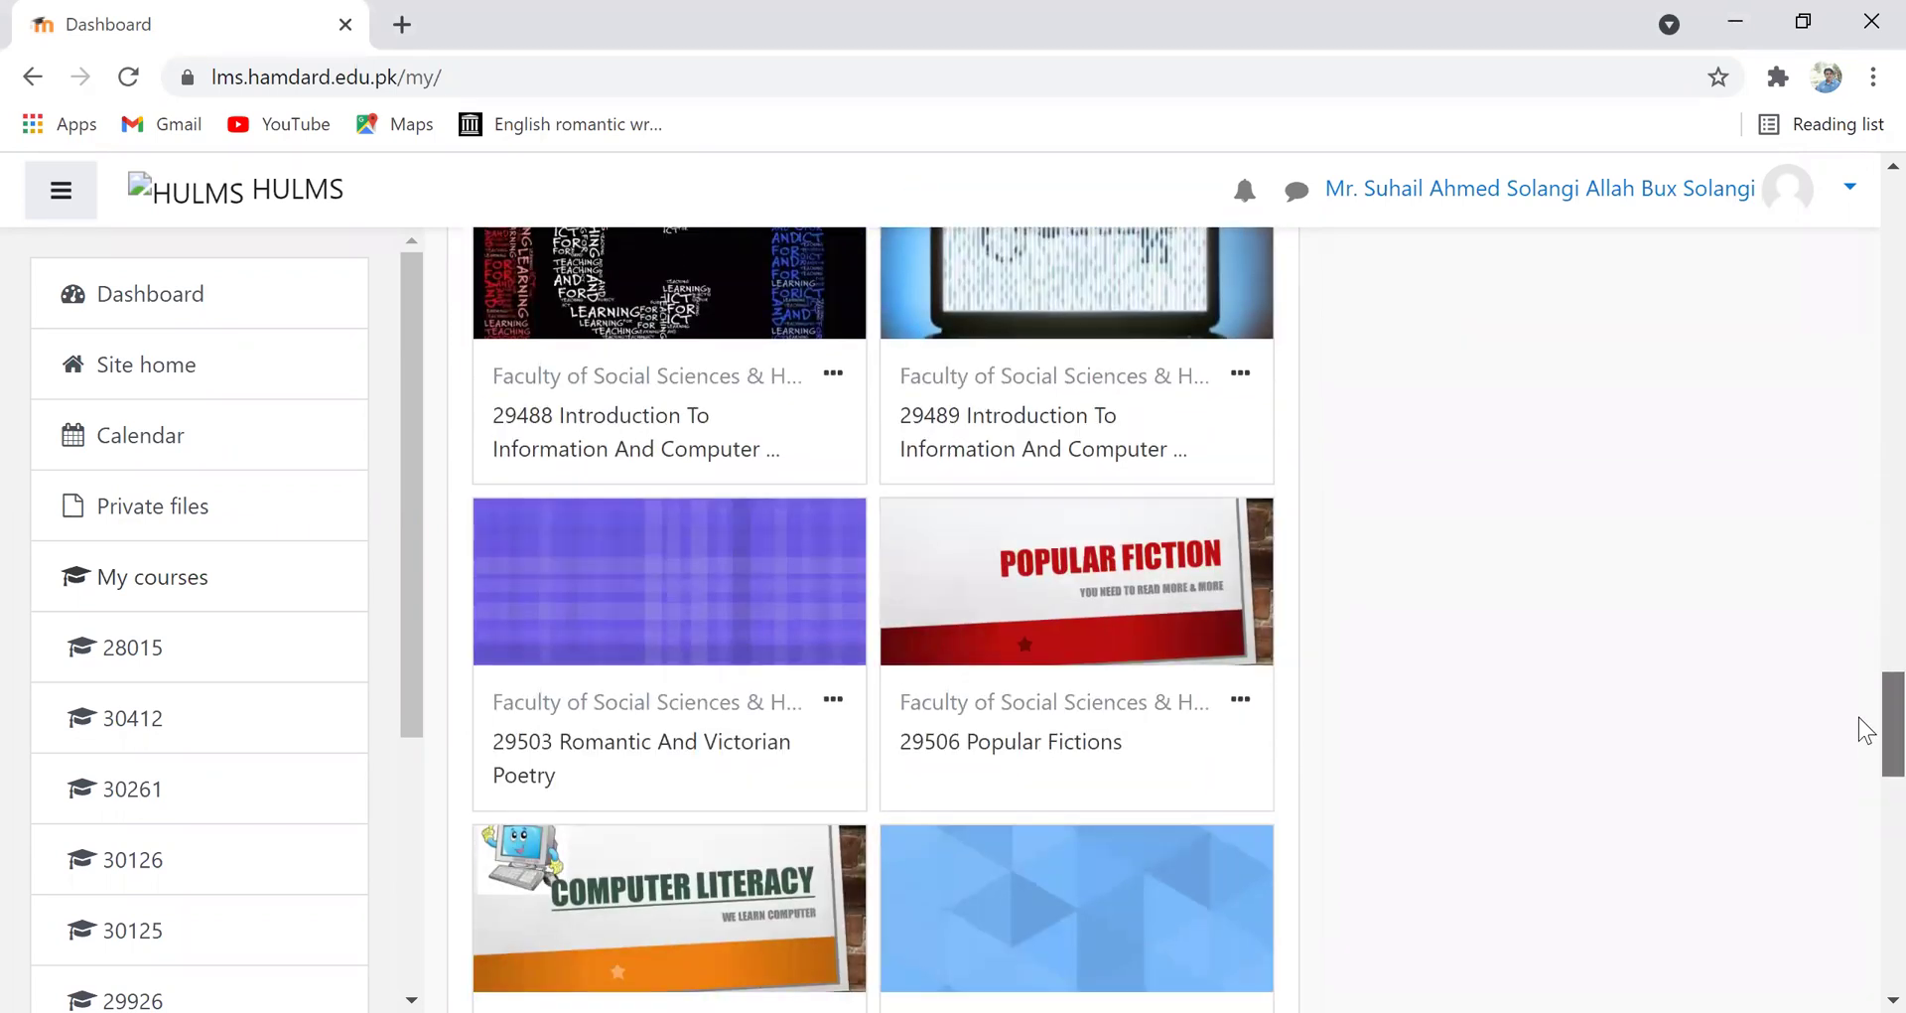
{"action": "scroll", "coordinate": [1865, 715], "scroll_direction": "up", "scroll_amount": 1}
{"action": "scroll", "coordinate": [1862, 724], "scroll_direction": "down", "scroll_amount": 3}
{"action": "scroll", "coordinate": [1860, 765], "scroll_direction": "down", "scroll_amount": 2}
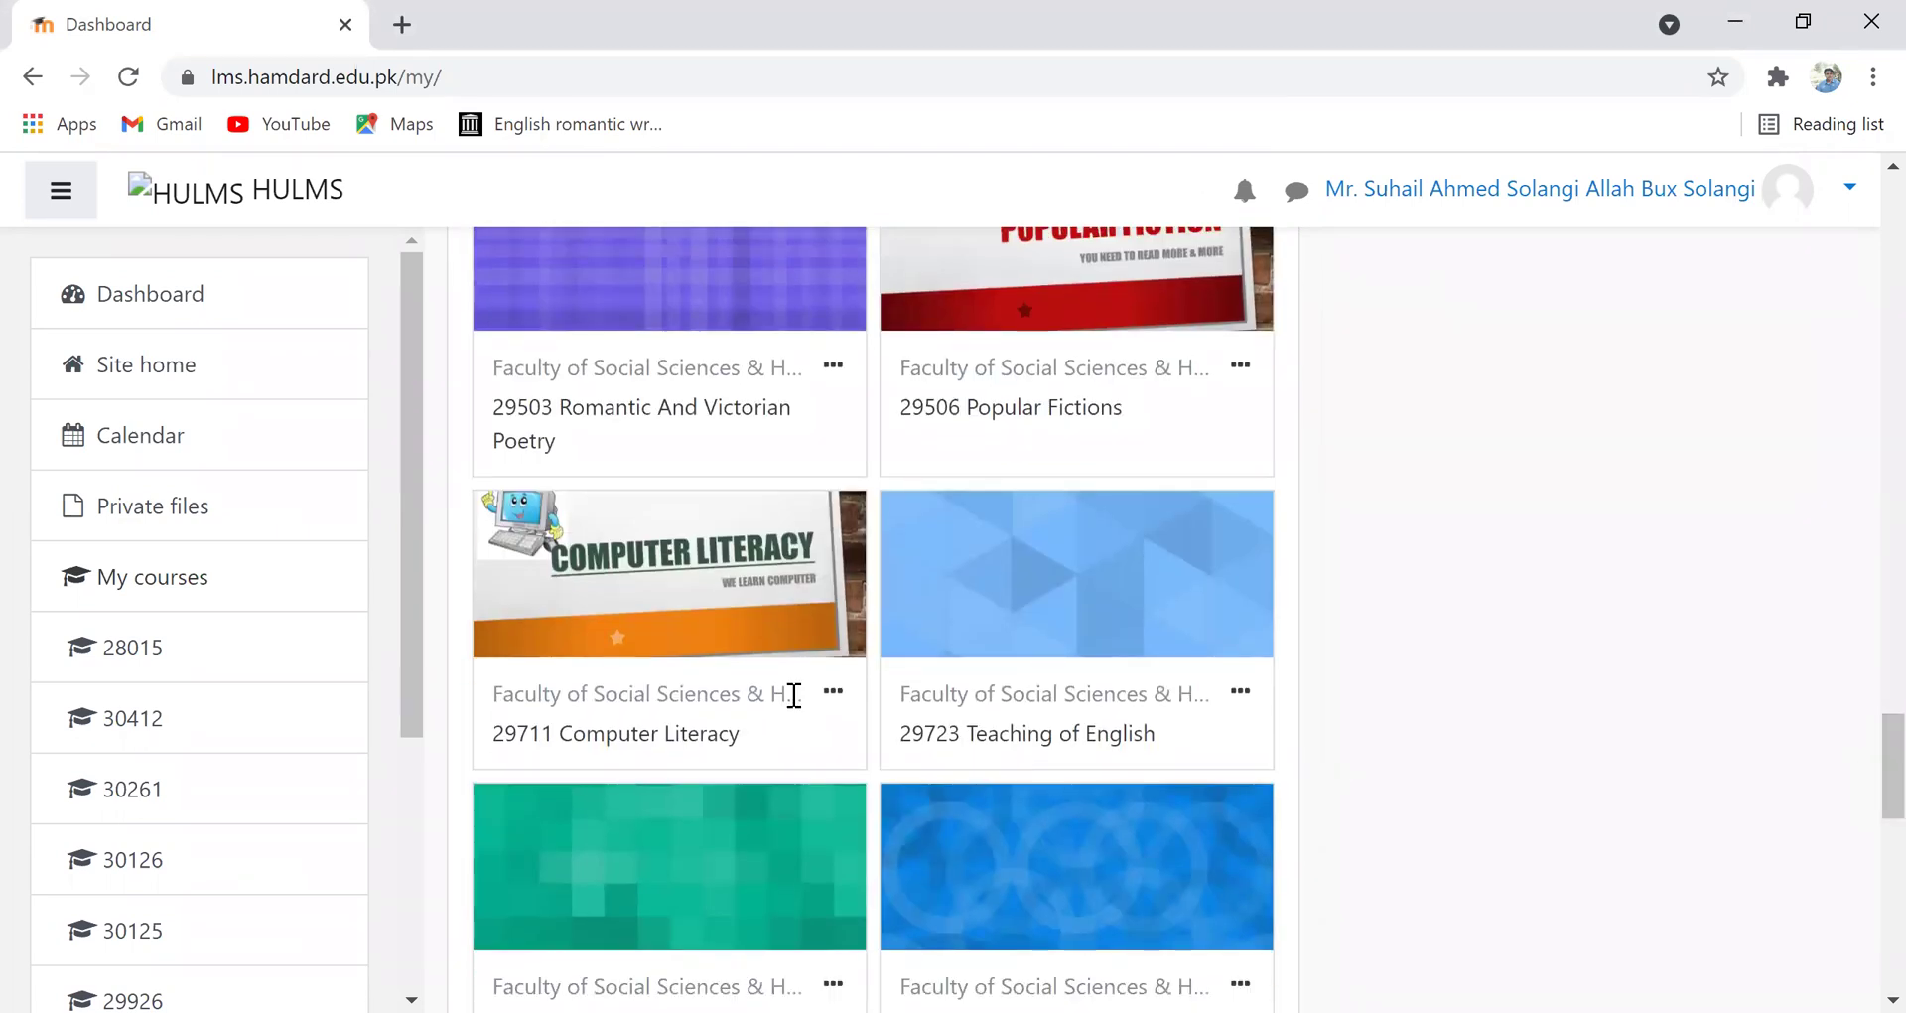
- Open the 29711 Computer Literacy course and turn editing on from its gear menu
{"action": "left_click", "coordinate": [679, 747]}
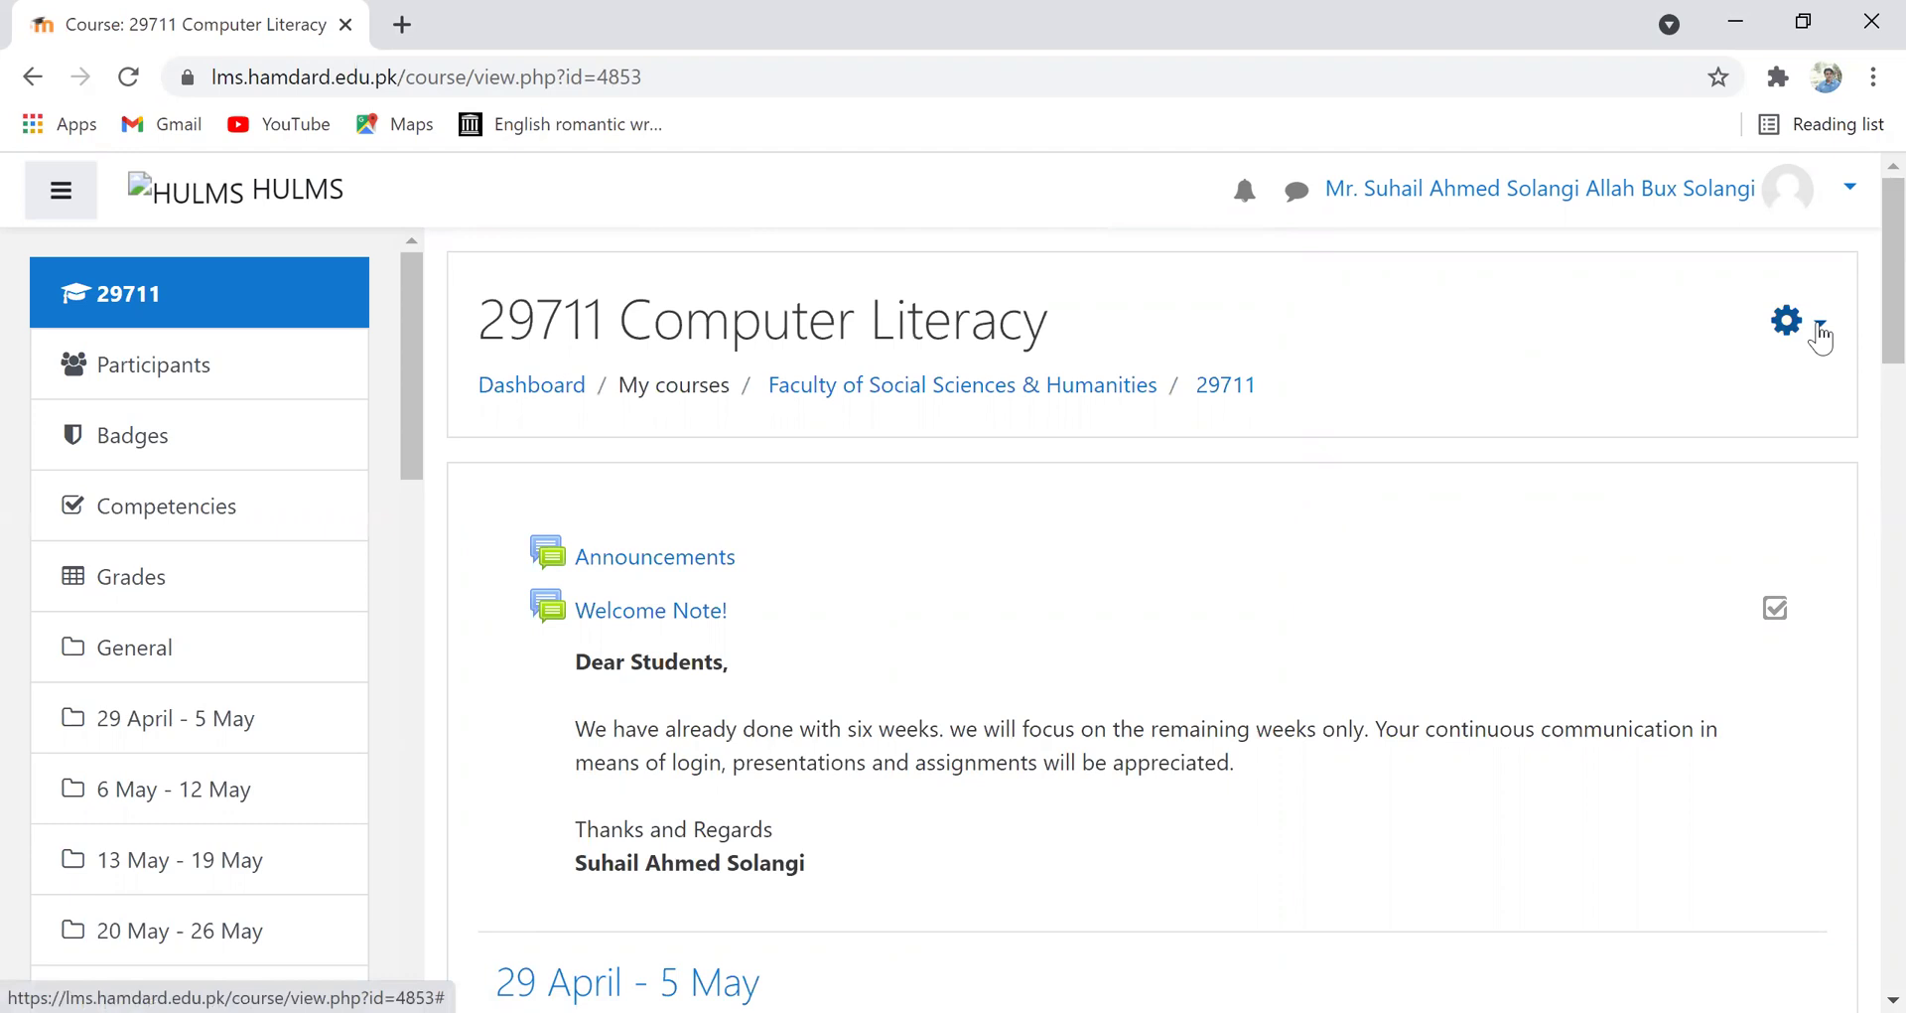
{"action": "left_click", "coordinate": [1819, 326]}
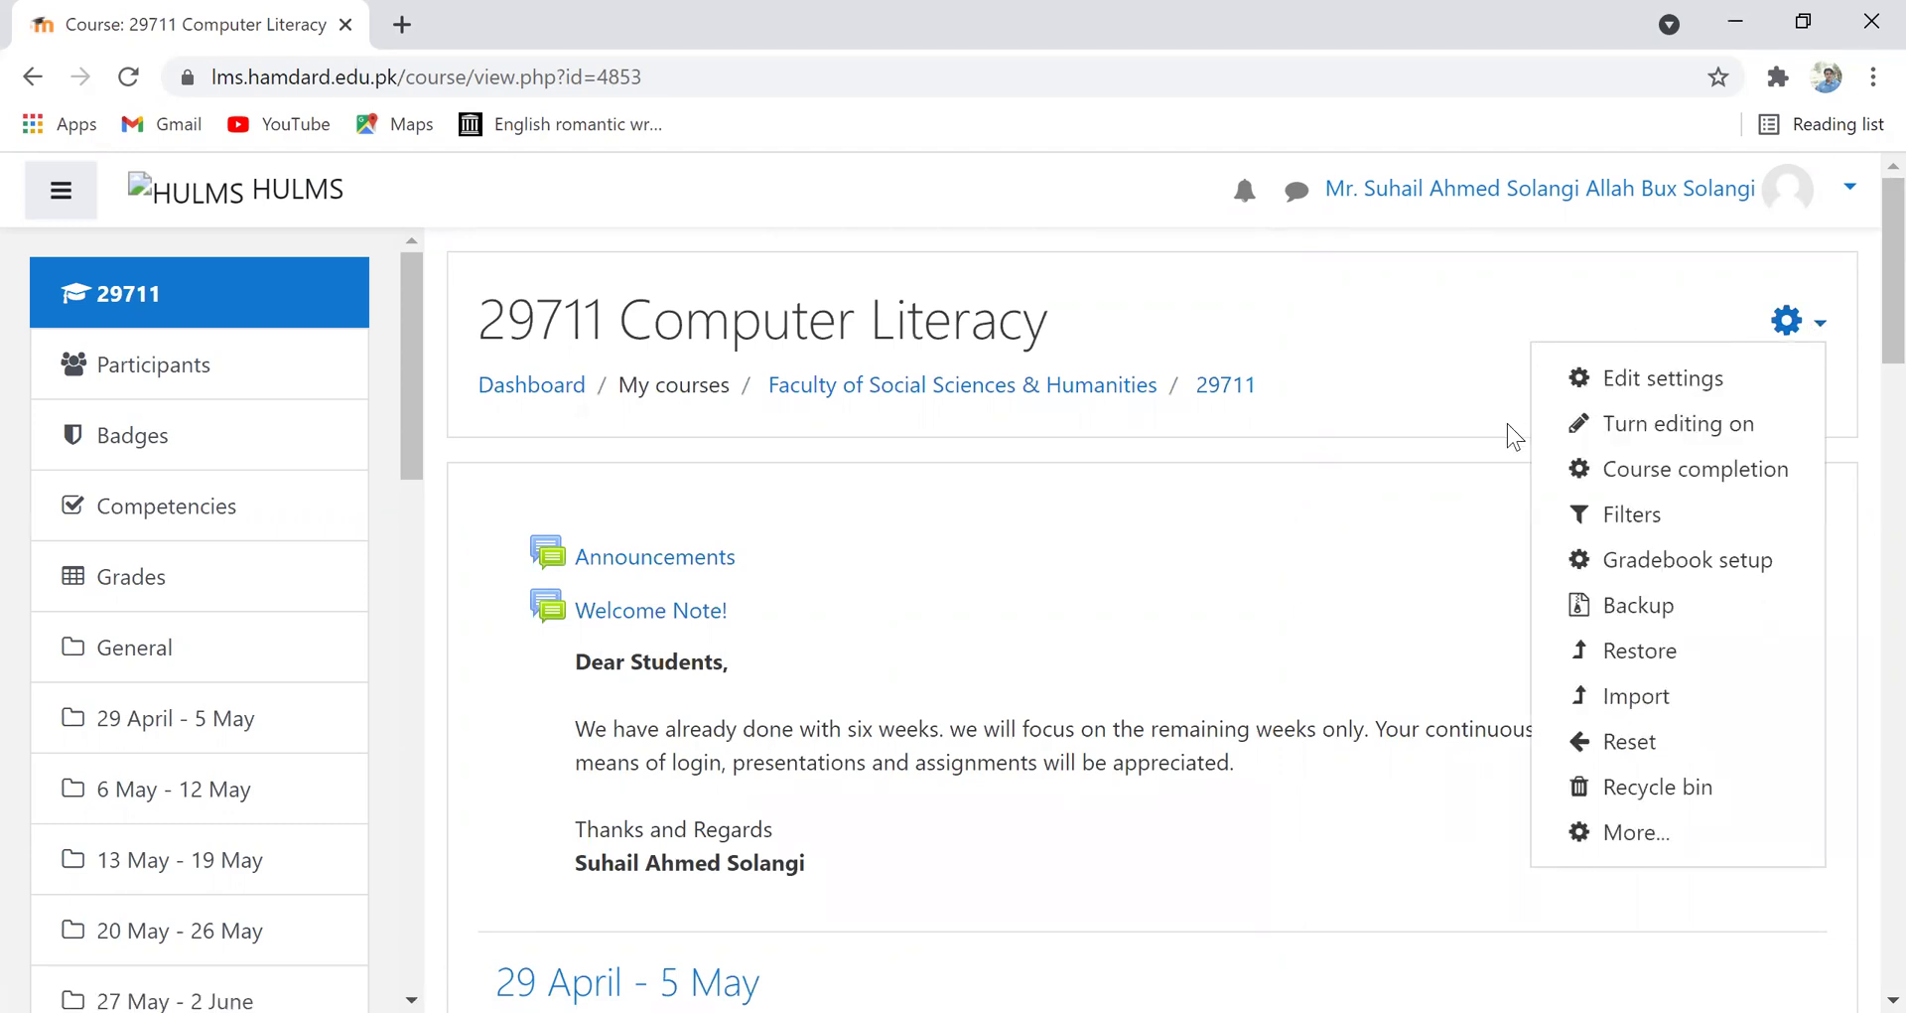
{"action": "left_click", "coordinate": [1614, 440]}
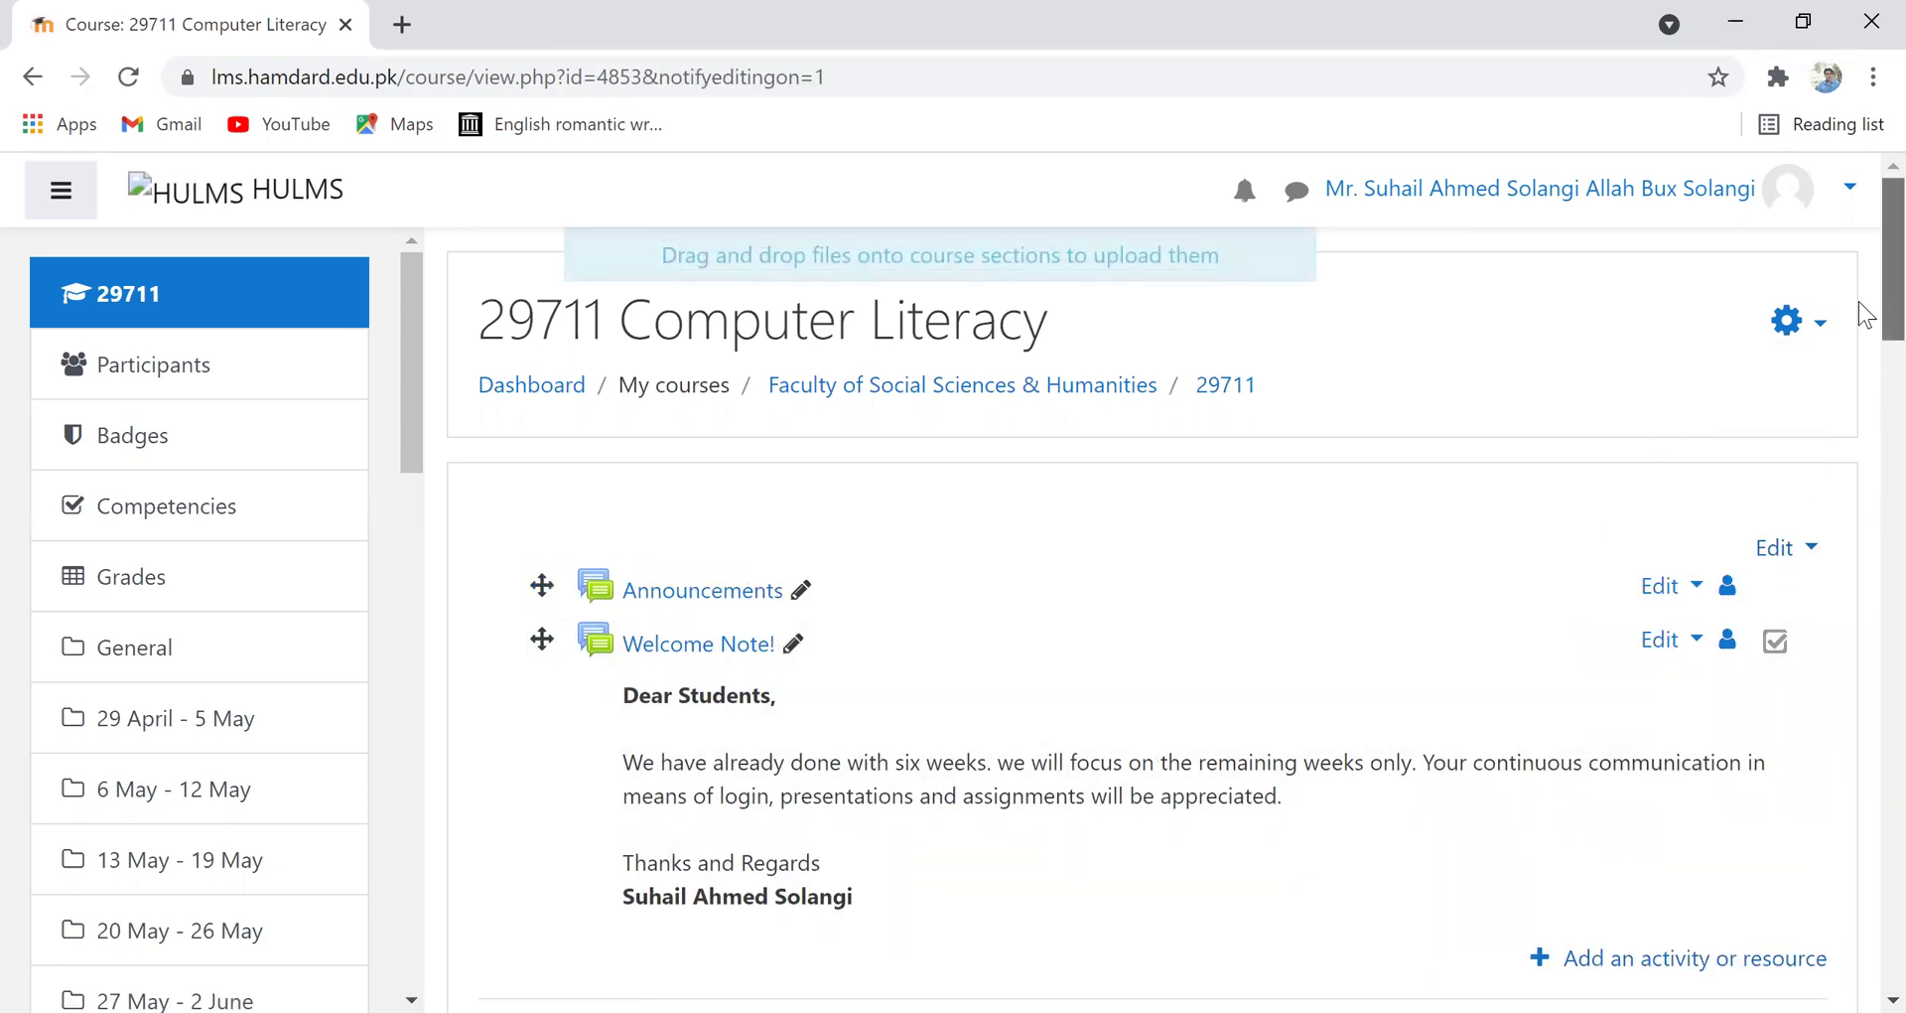
- Scroll the course page down to the empty 13 May – 19 May week section
{"action": "scroll", "coordinate": [1859, 308], "scroll_direction": "down", "scroll_amount": 2}
{"action": "scroll", "coordinate": [1859, 378], "scroll_direction": "down", "scroll_amount": 4}
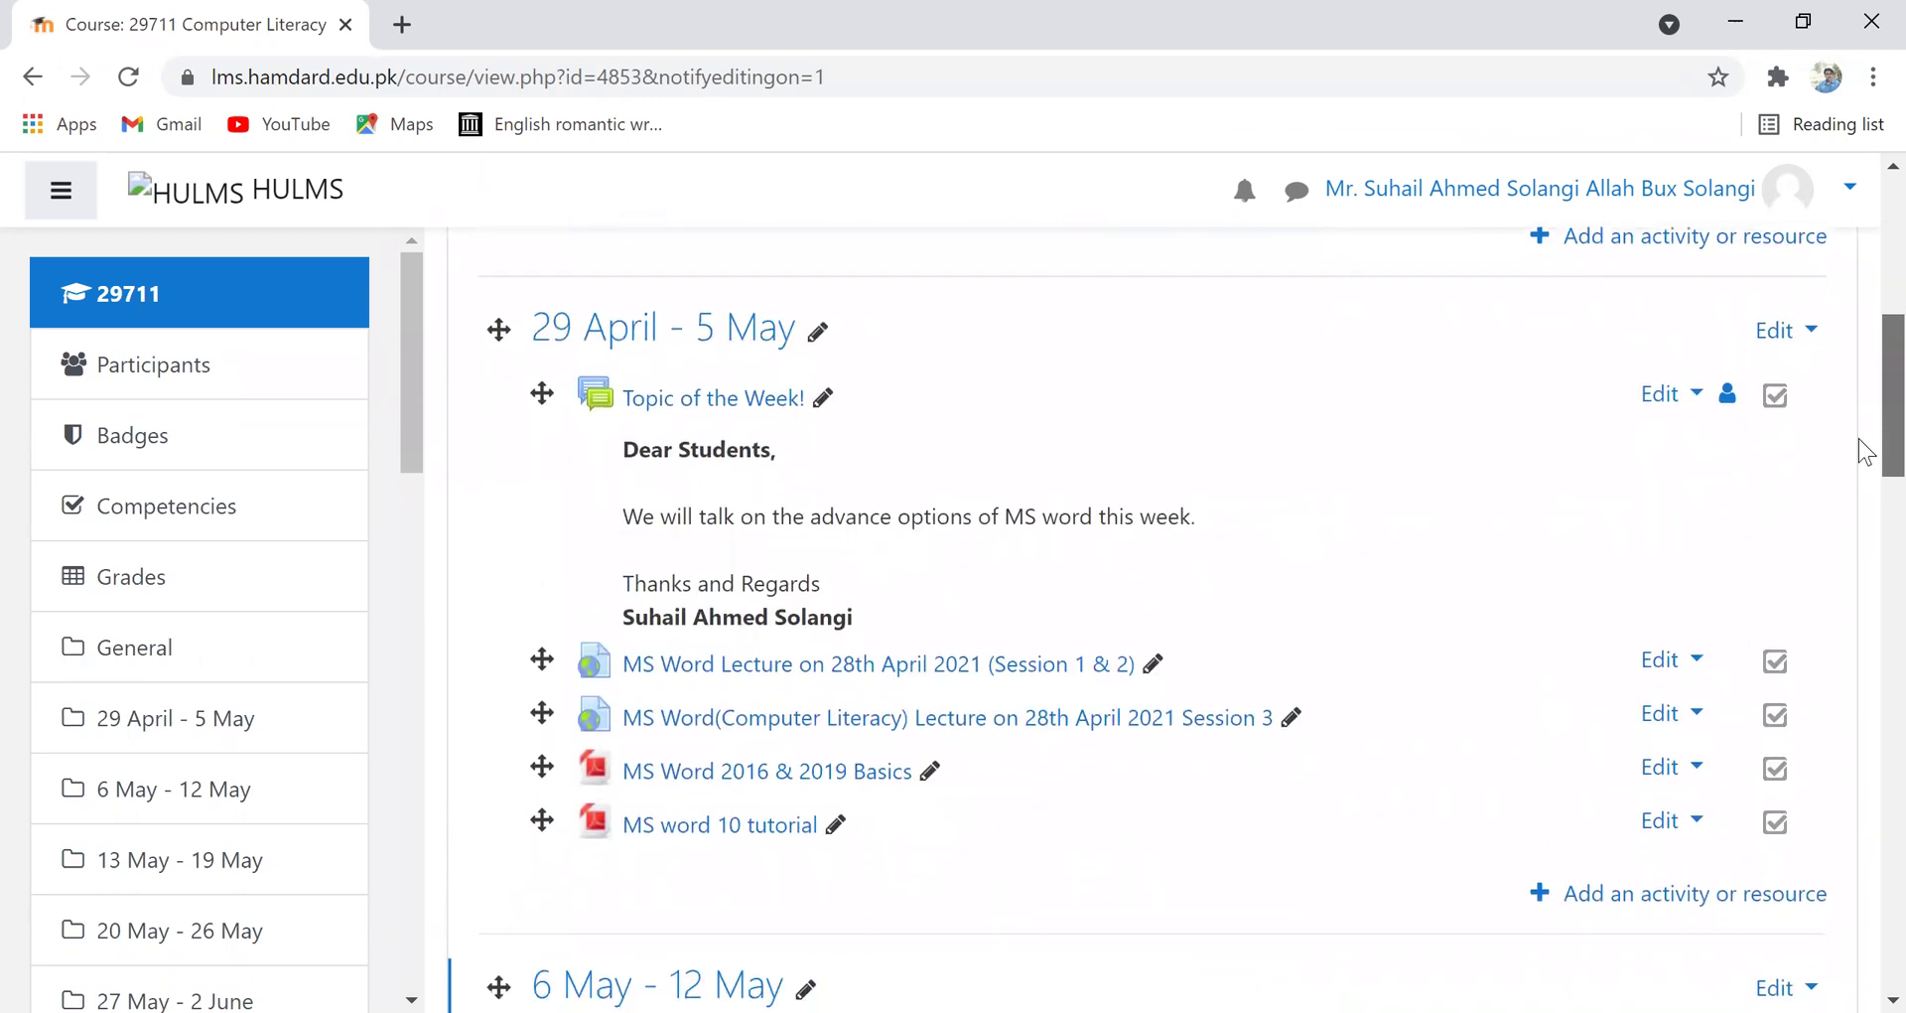
{"action": "scroll", "coordinate": [1859, 446], "scroll_direction": "down", "scroll_amount": 2}
{"action": "scroll", "coordinate": [1859, 477], "scroll_direction": "down", "scroll_amount": 3}
{"action": "scroll", "coordinate": [1859, 556], "scroll_direction": "down", "scroll_amount": 2}
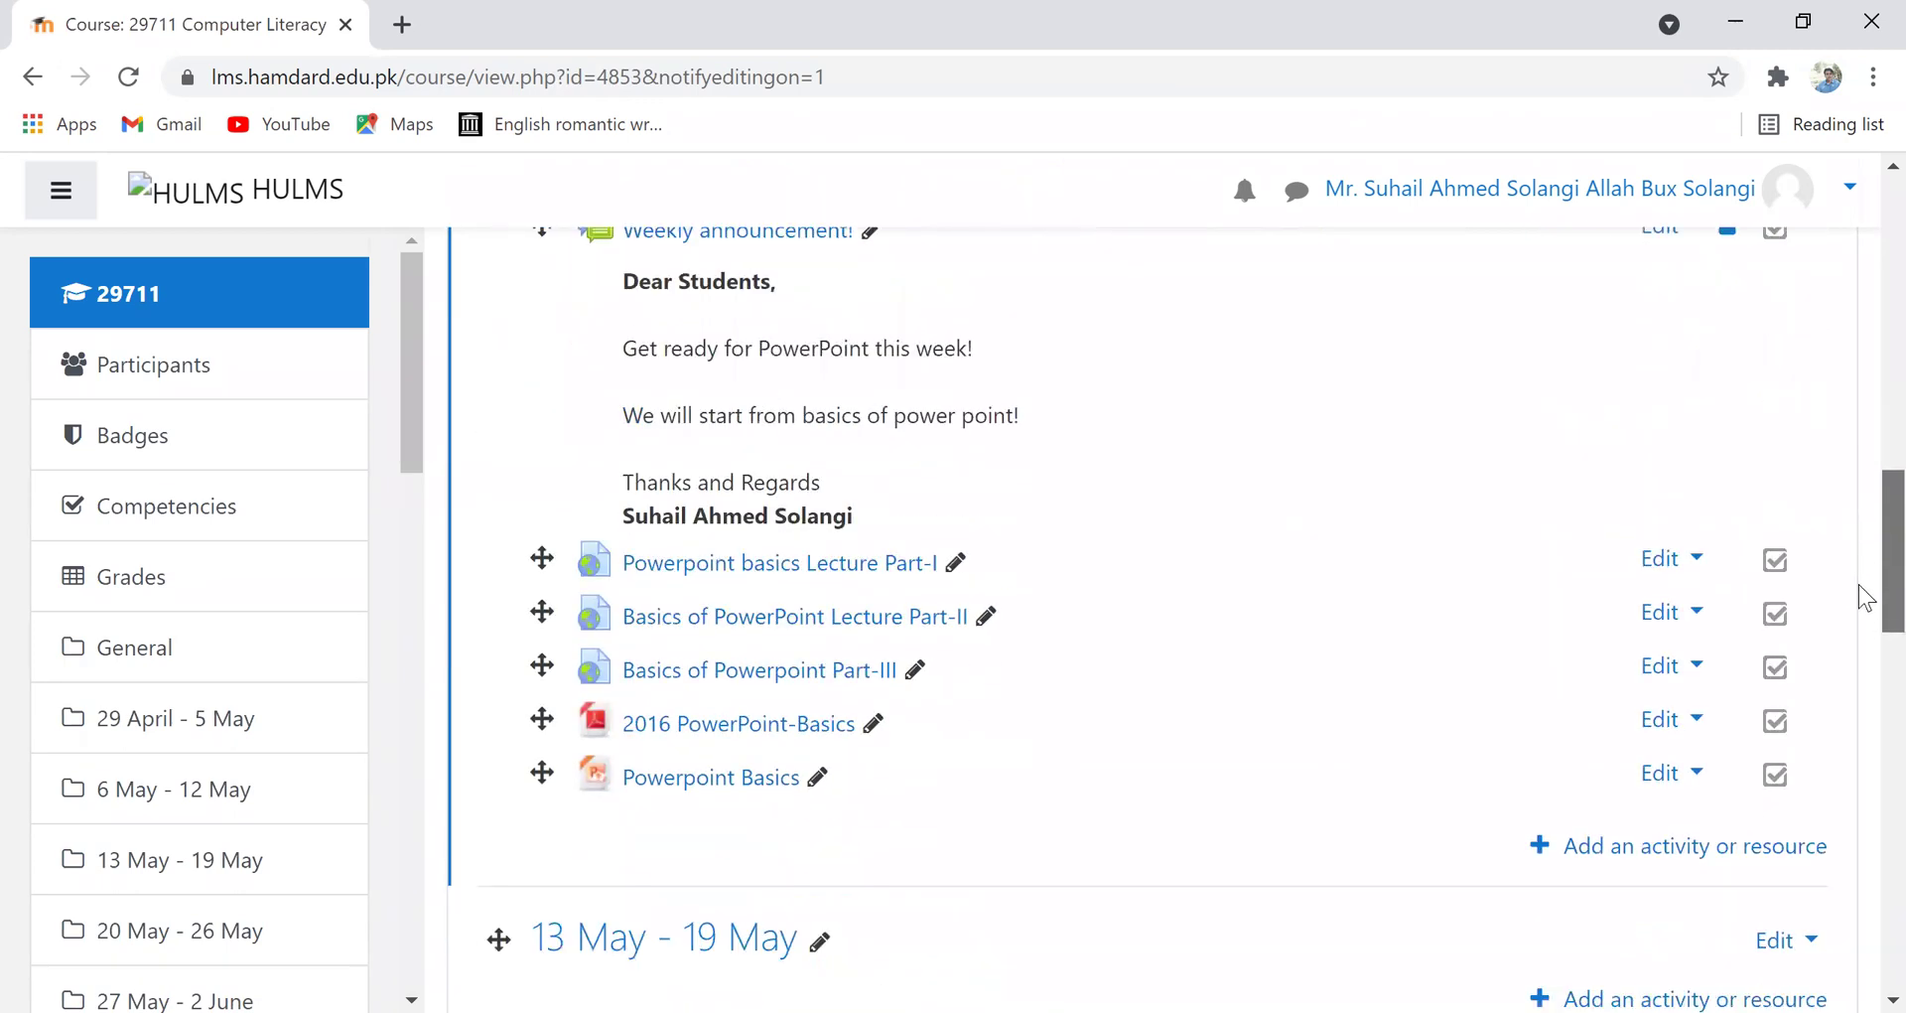
{"action": "scroll", "coordinate": [1858, 596], "scroll_direction": "down", "scroll_amount": 2}
{"action": "scroll", "coordinate": [1859, 617], "scroll_direction": "down", "scroll_amount": 2}
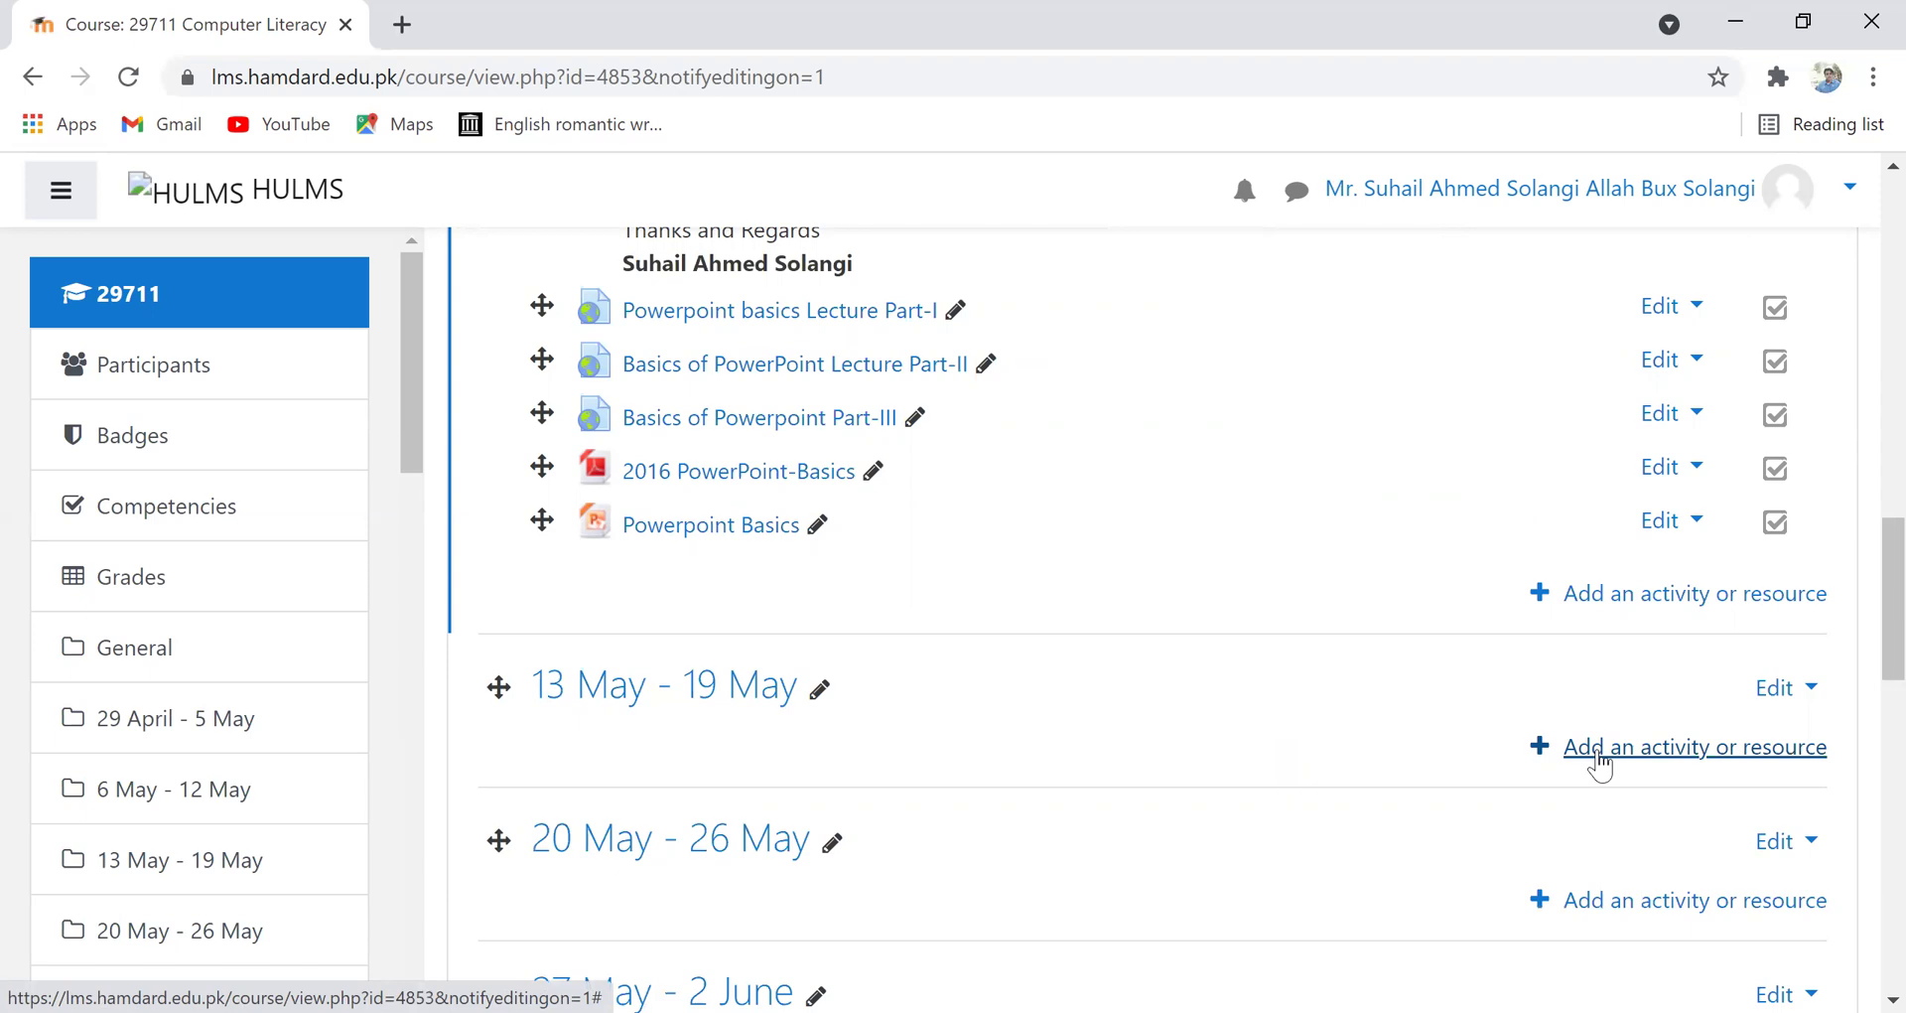
- Add a new Assignment activity to the 13 May – 19 May week
{"action": "left_click", "coordinate": [1598, 754]}
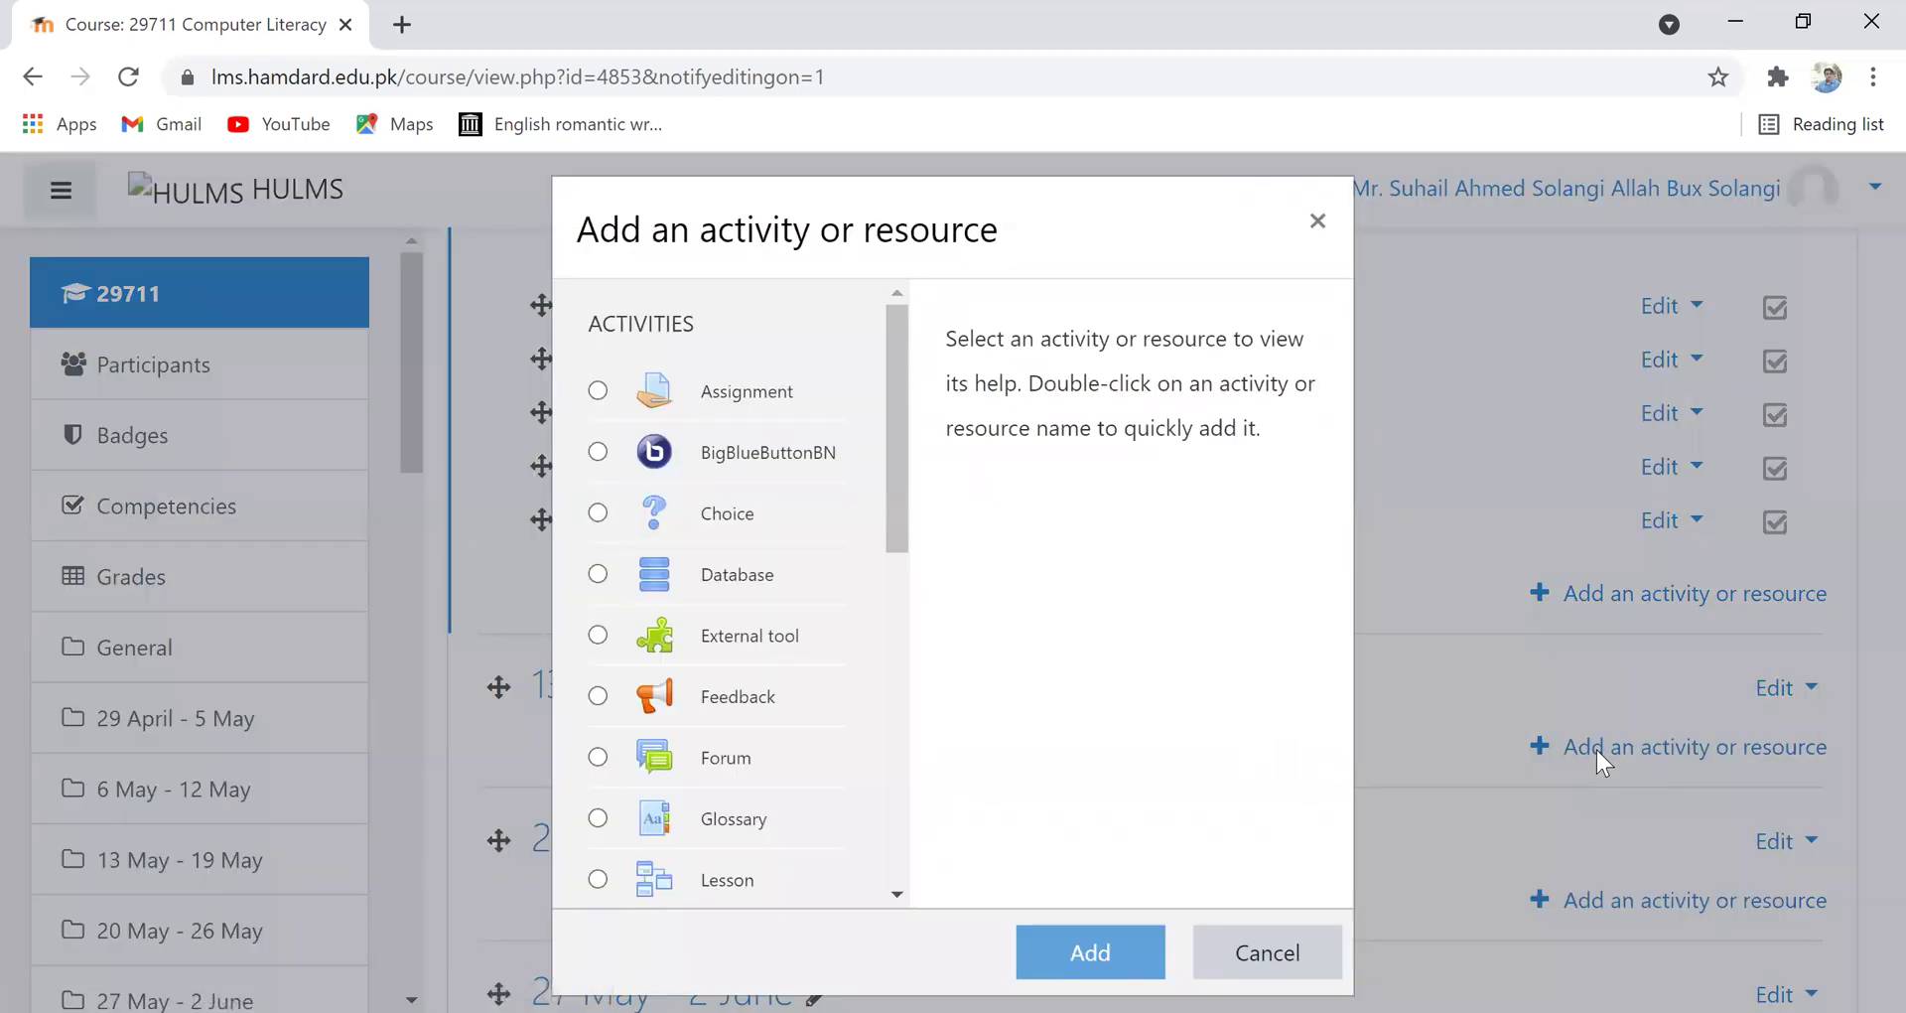
{"action": "left_click", "coordinate": [736, 391]}
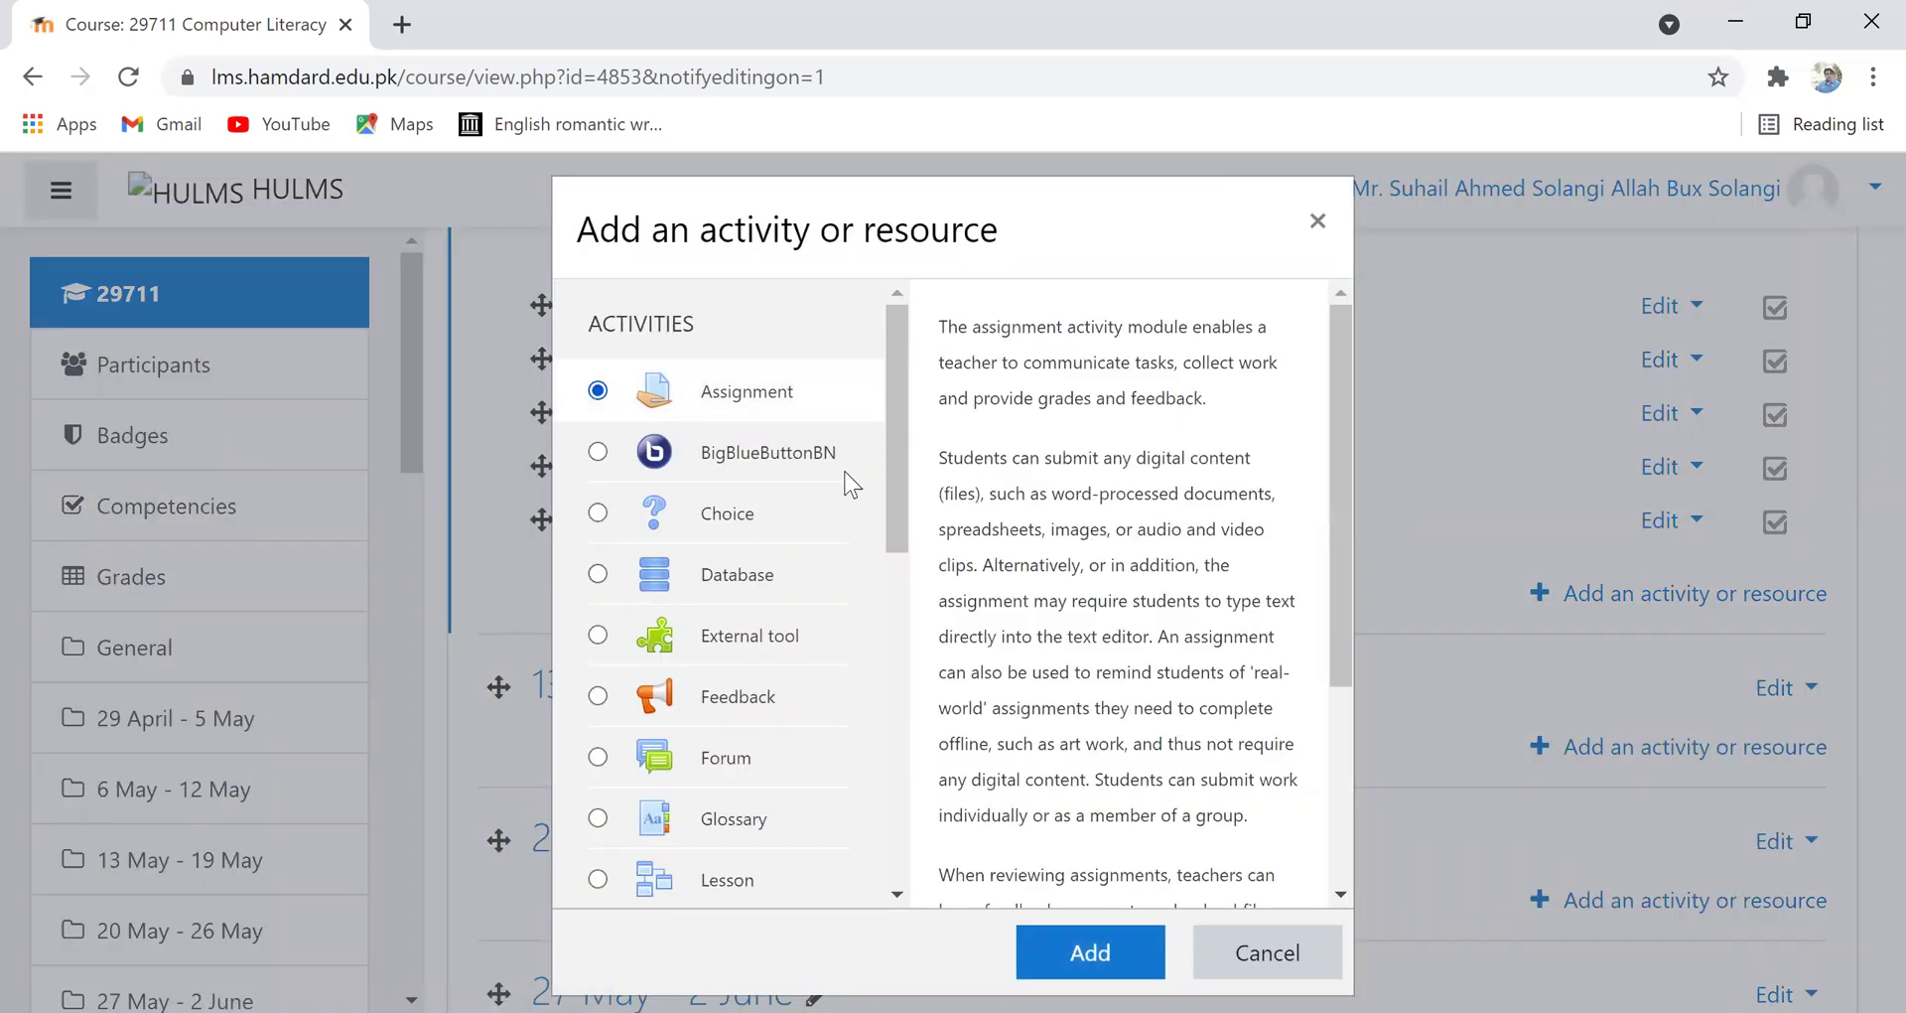
{"action": "left_click", "coordinate": [1042, 968]}
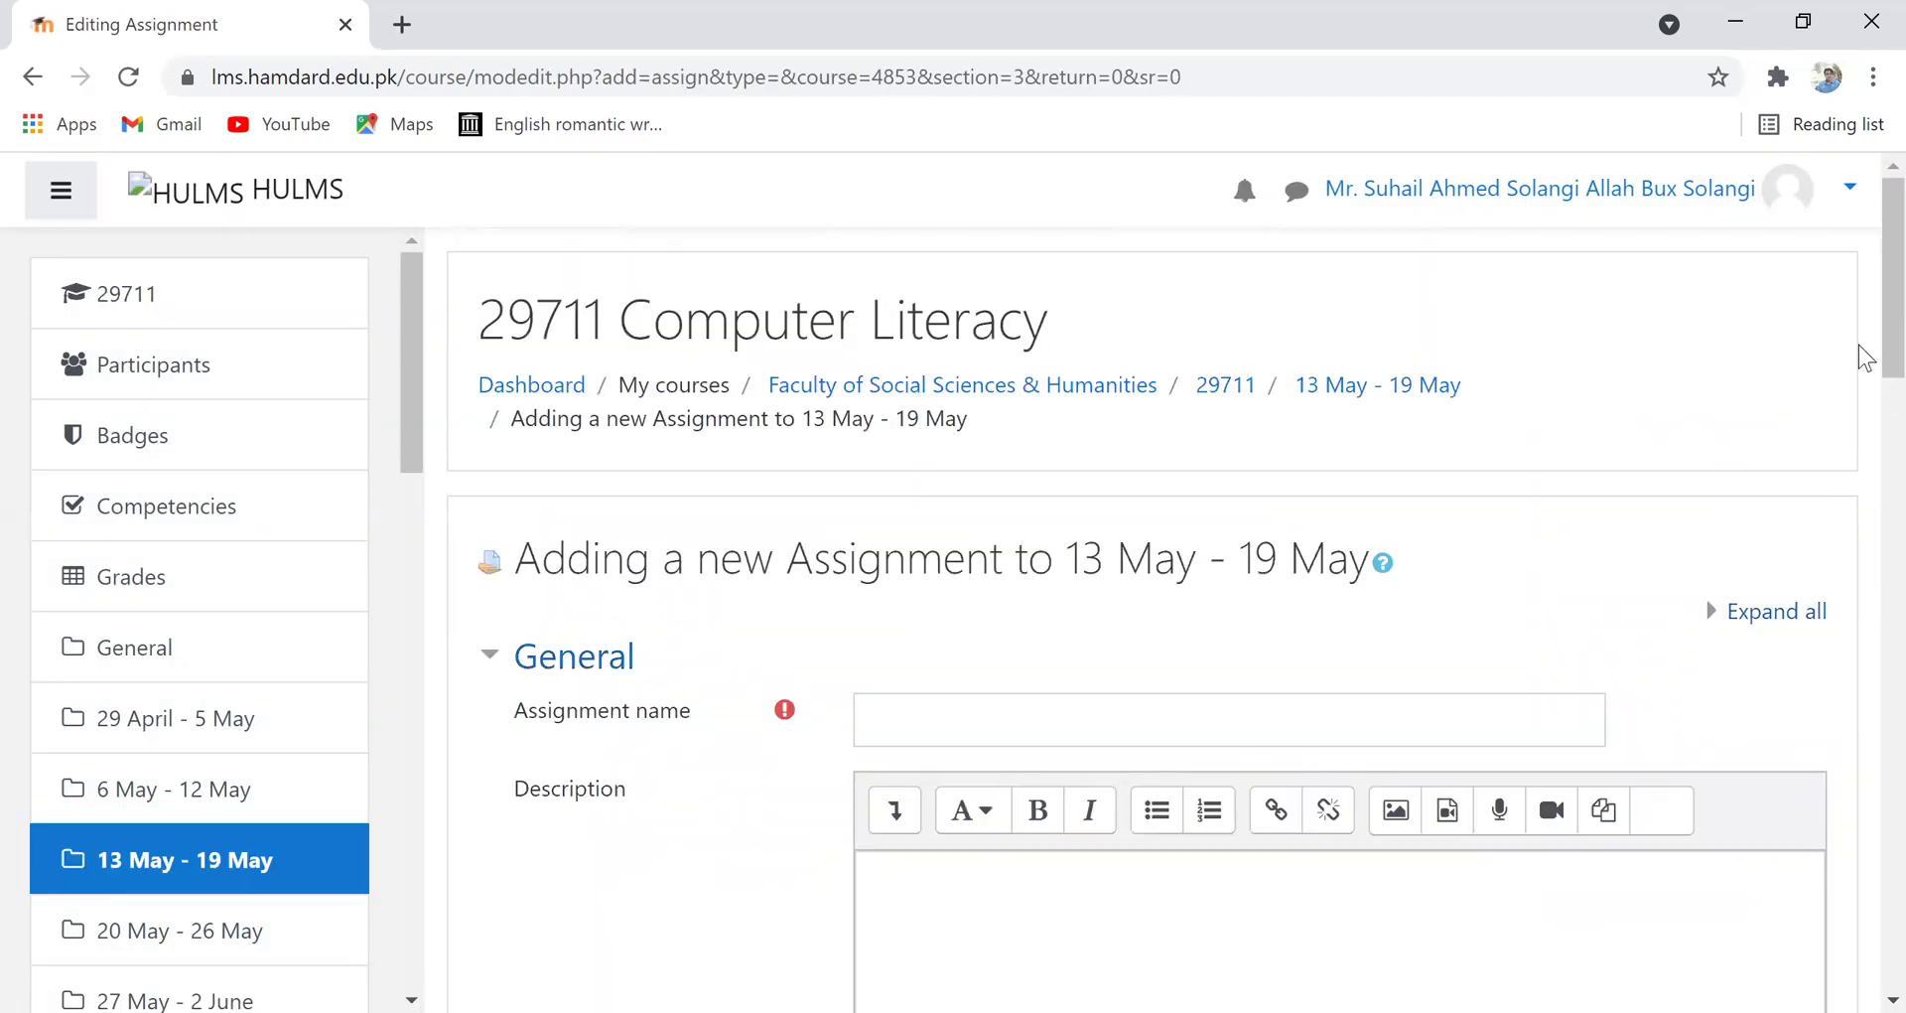
{"action": "scroll", "coordinate": [1855, 377], "scroll_direction": "down", "scroll_amount": 3}
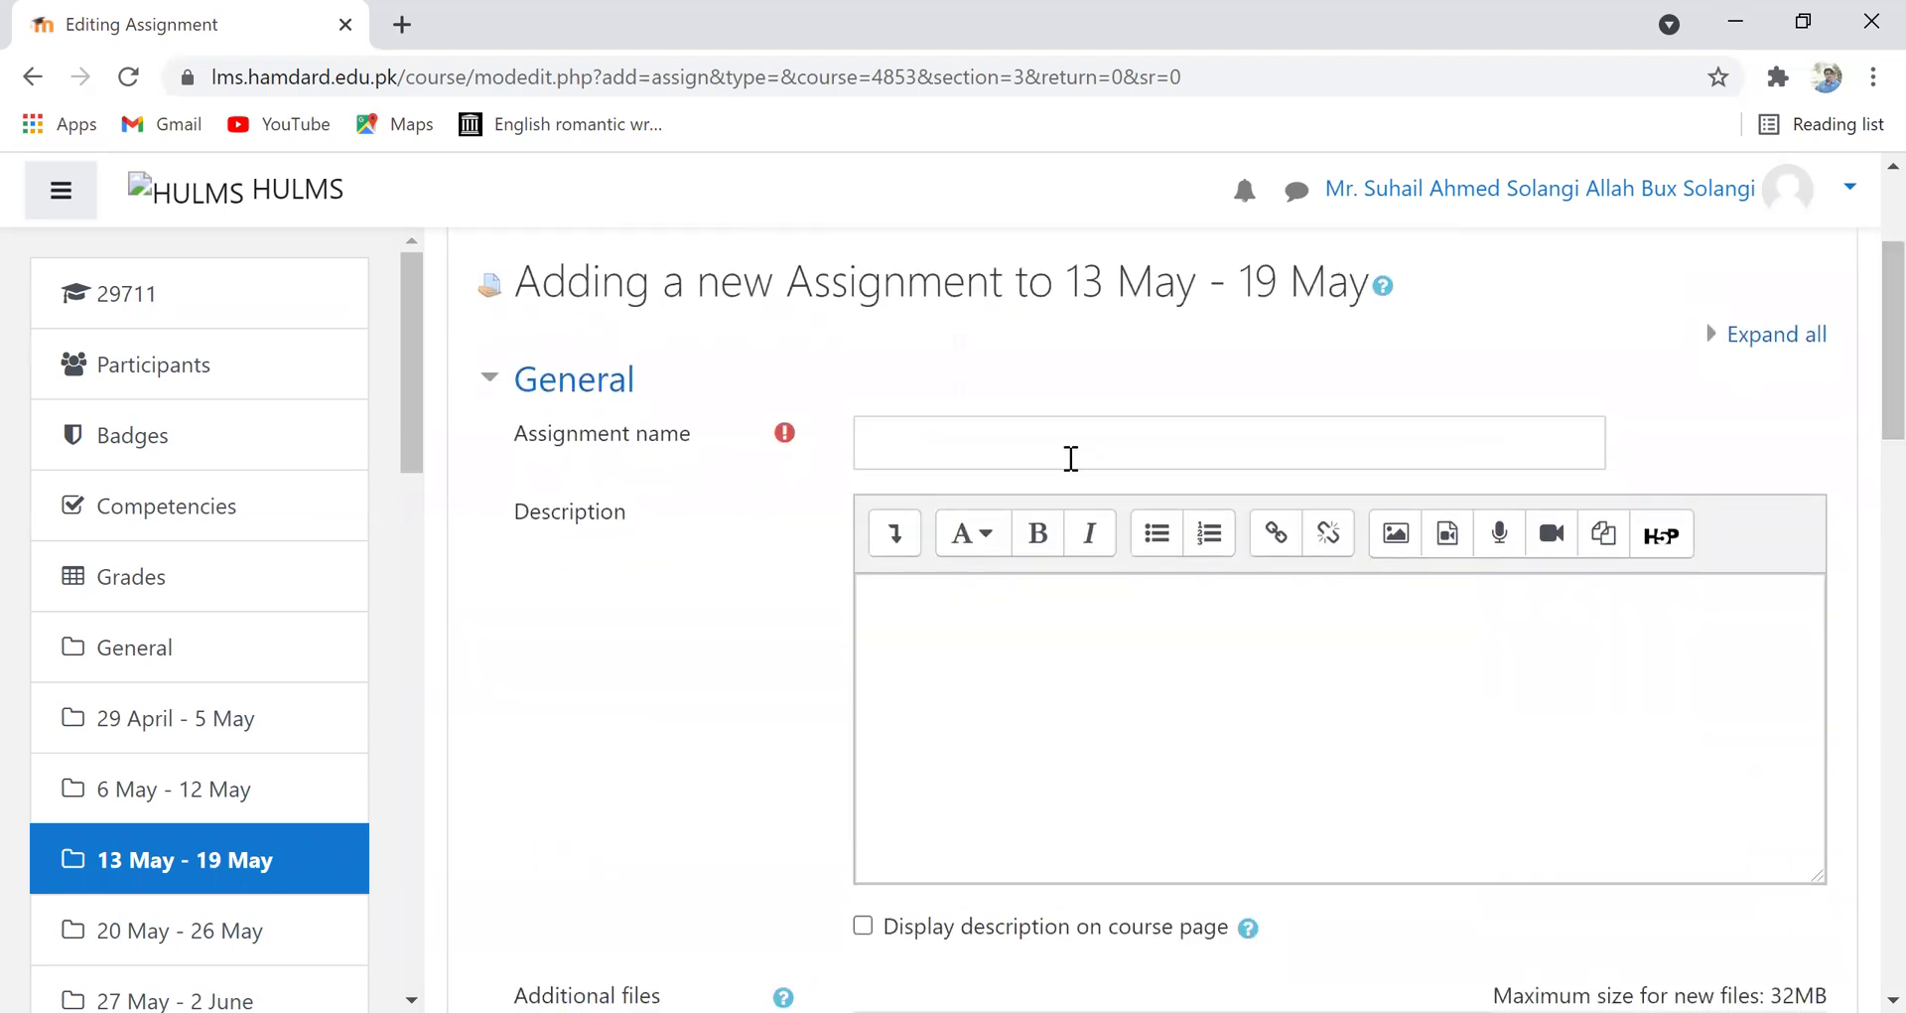
- Name the assignment 'Extended Assignment', correcting the mistyped letters and trailing exclamation mark
{"action": "left_click", "coordinate": [1071, 459]}
{"action": "type", "text": "Exte"}
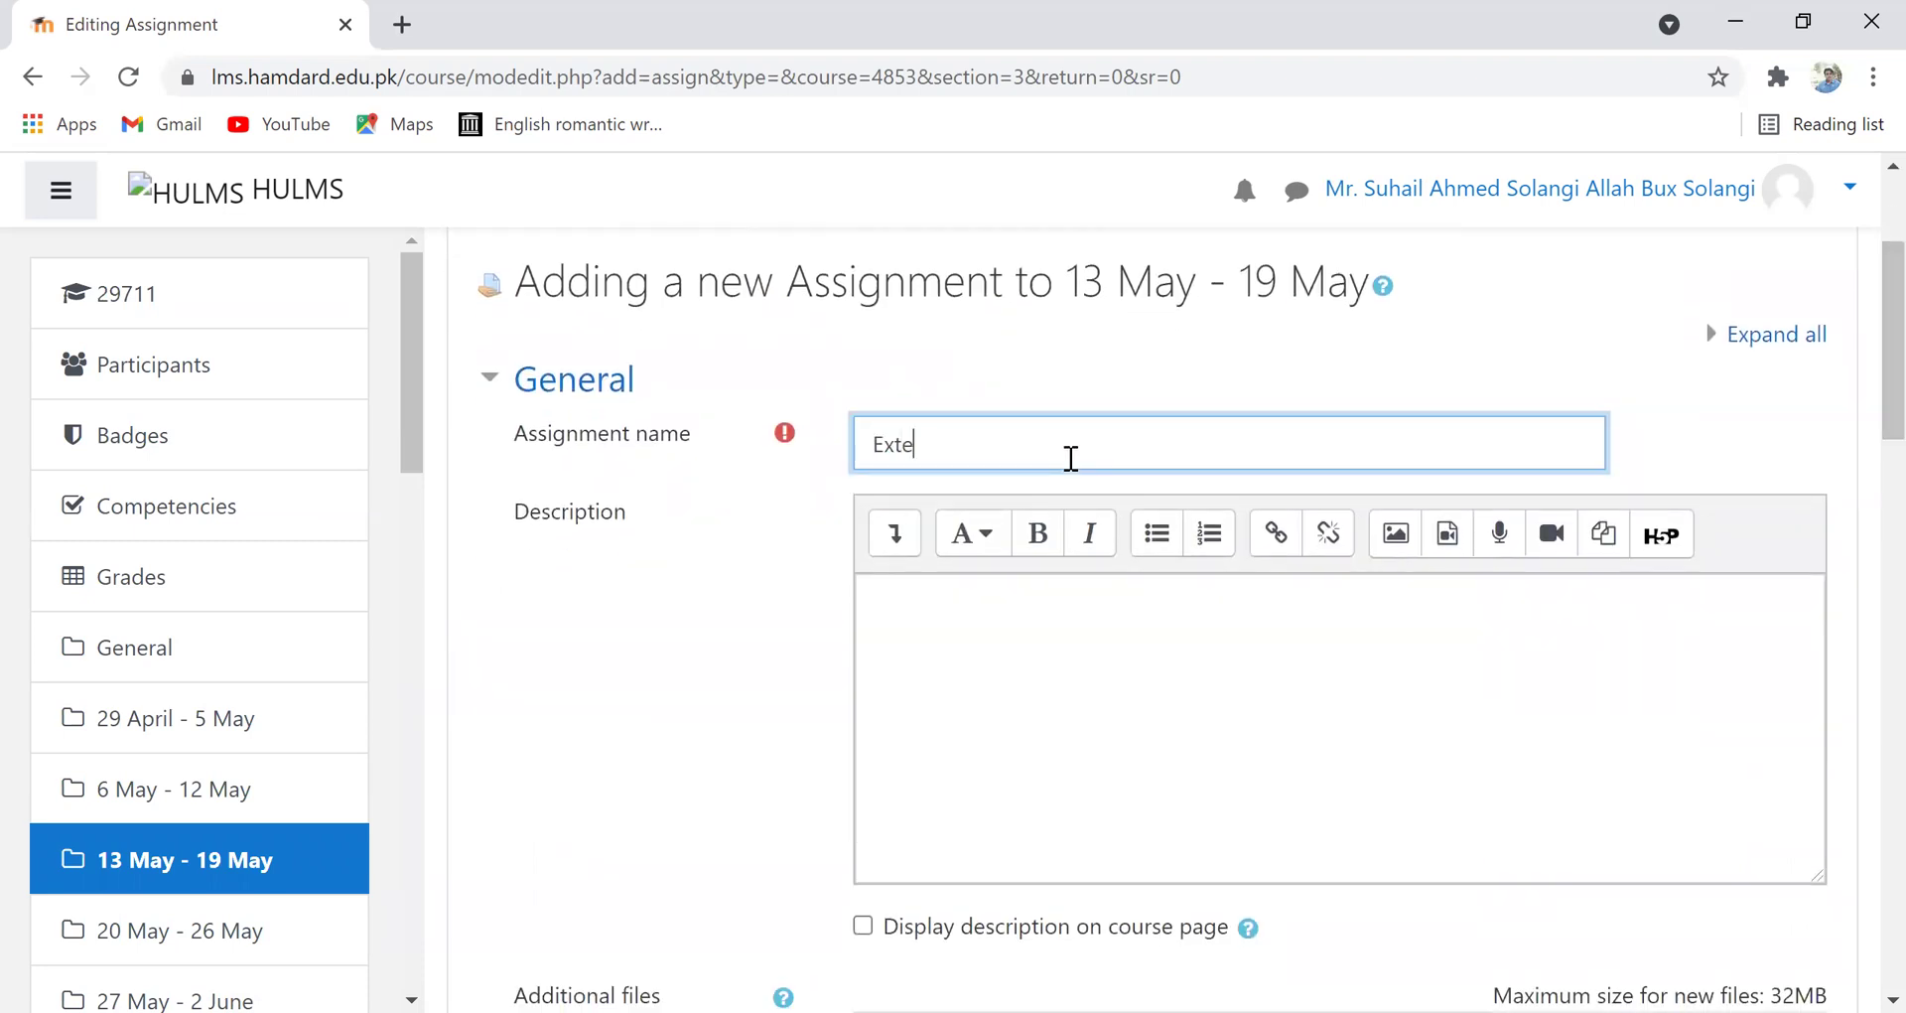
{"action": "type", "text": "nded in"}
{"action": "key", "text": "BackSpace"}
{"action": "key", "text": "BackSpace"}
{"action": "type", "text": "Ass"}
{"action": "type", "text": "ignment"}
{"action": "type", "text": "!"}
{"action": "key", "text": "BackSpace"}
- Paste the Part-I and Part-II description text and remove the extra blank line
{"action": "left_click", "coordinate": [1001, 662]}
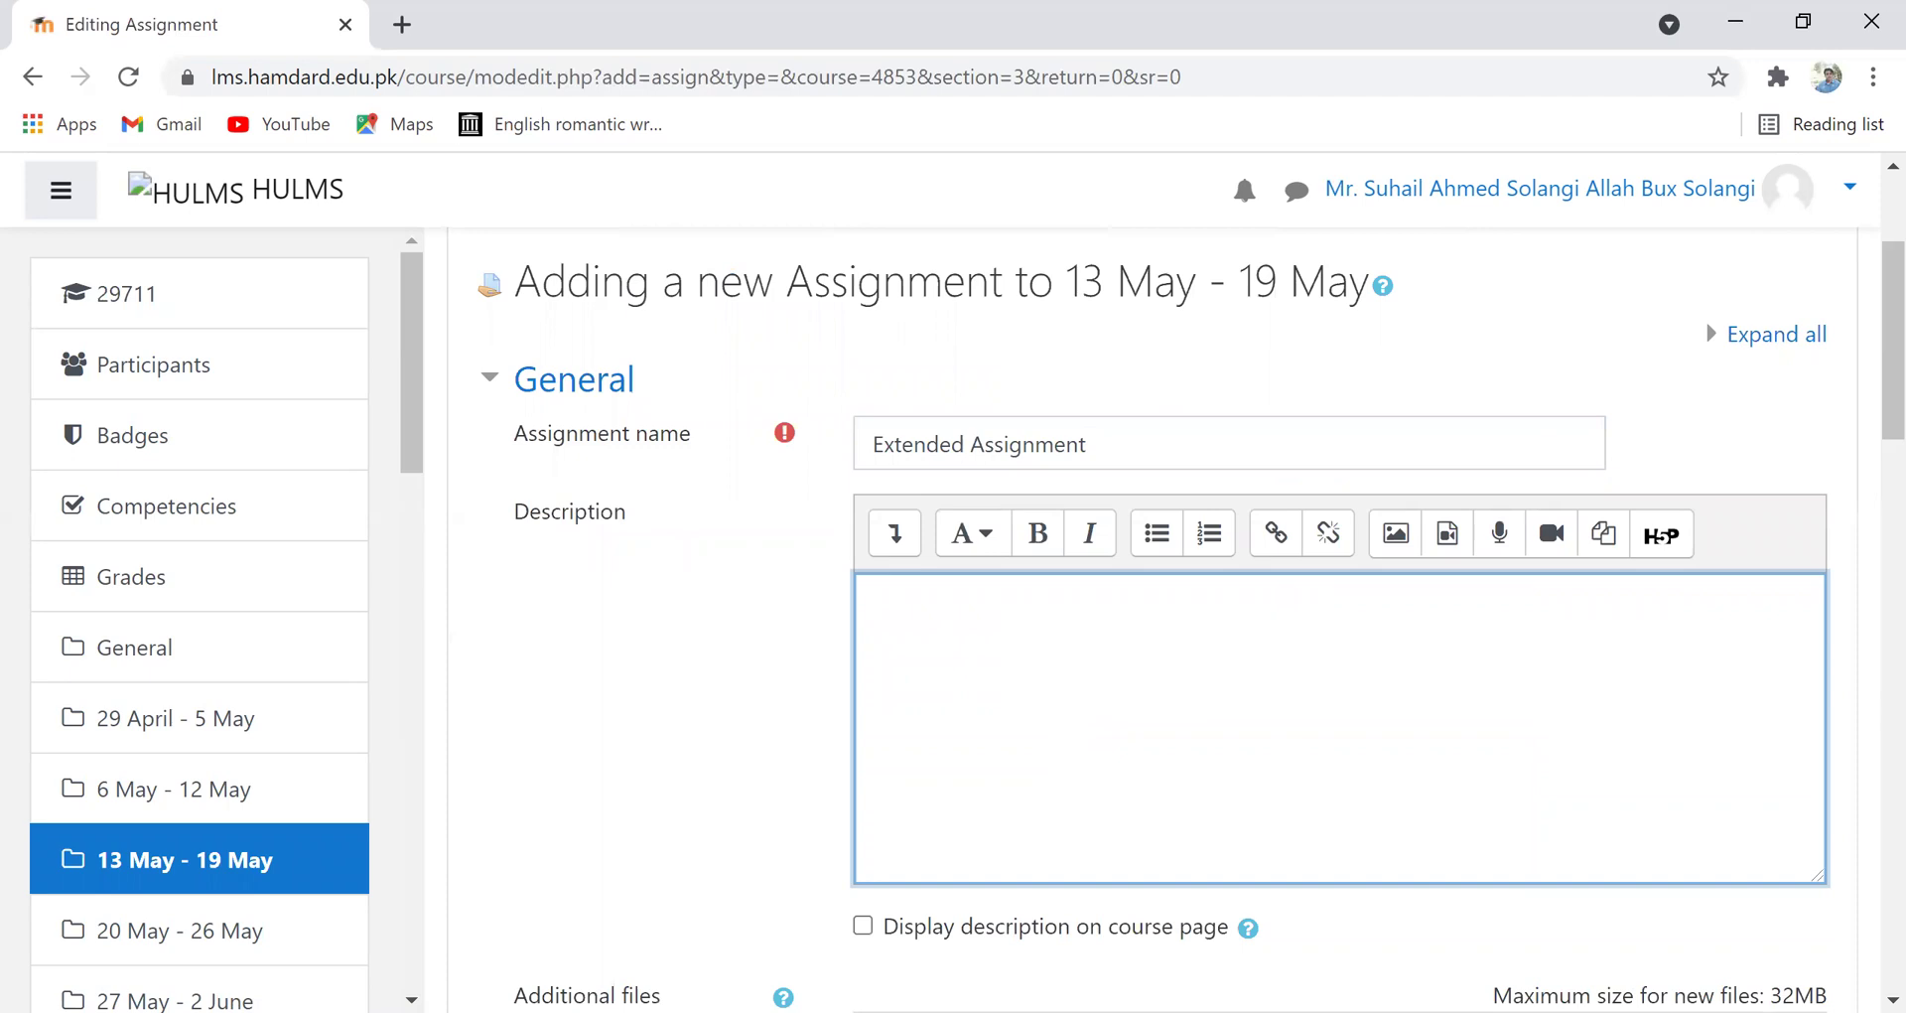
{"action": "key", "text": "ctrl+v"}
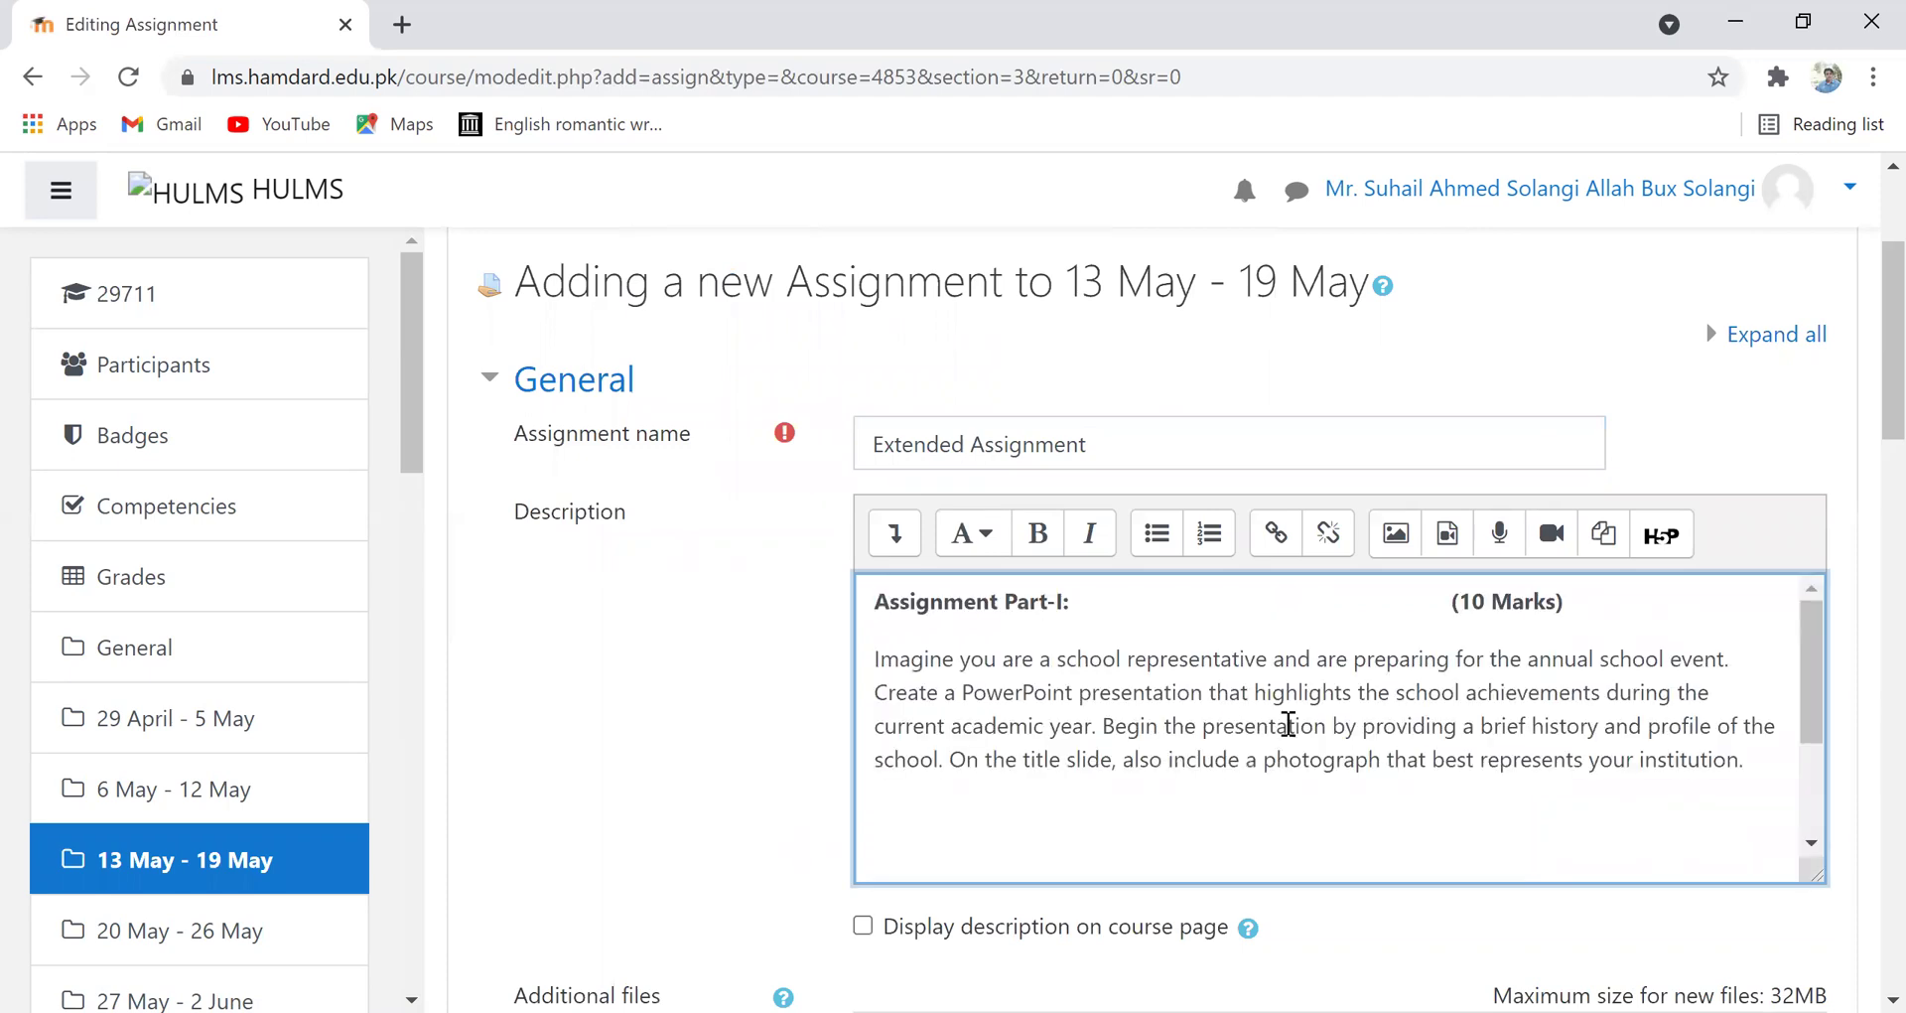
{"action": "left_click_drag", "start_coordinate": [1813, 683], "coordinate": [1841, 771]}
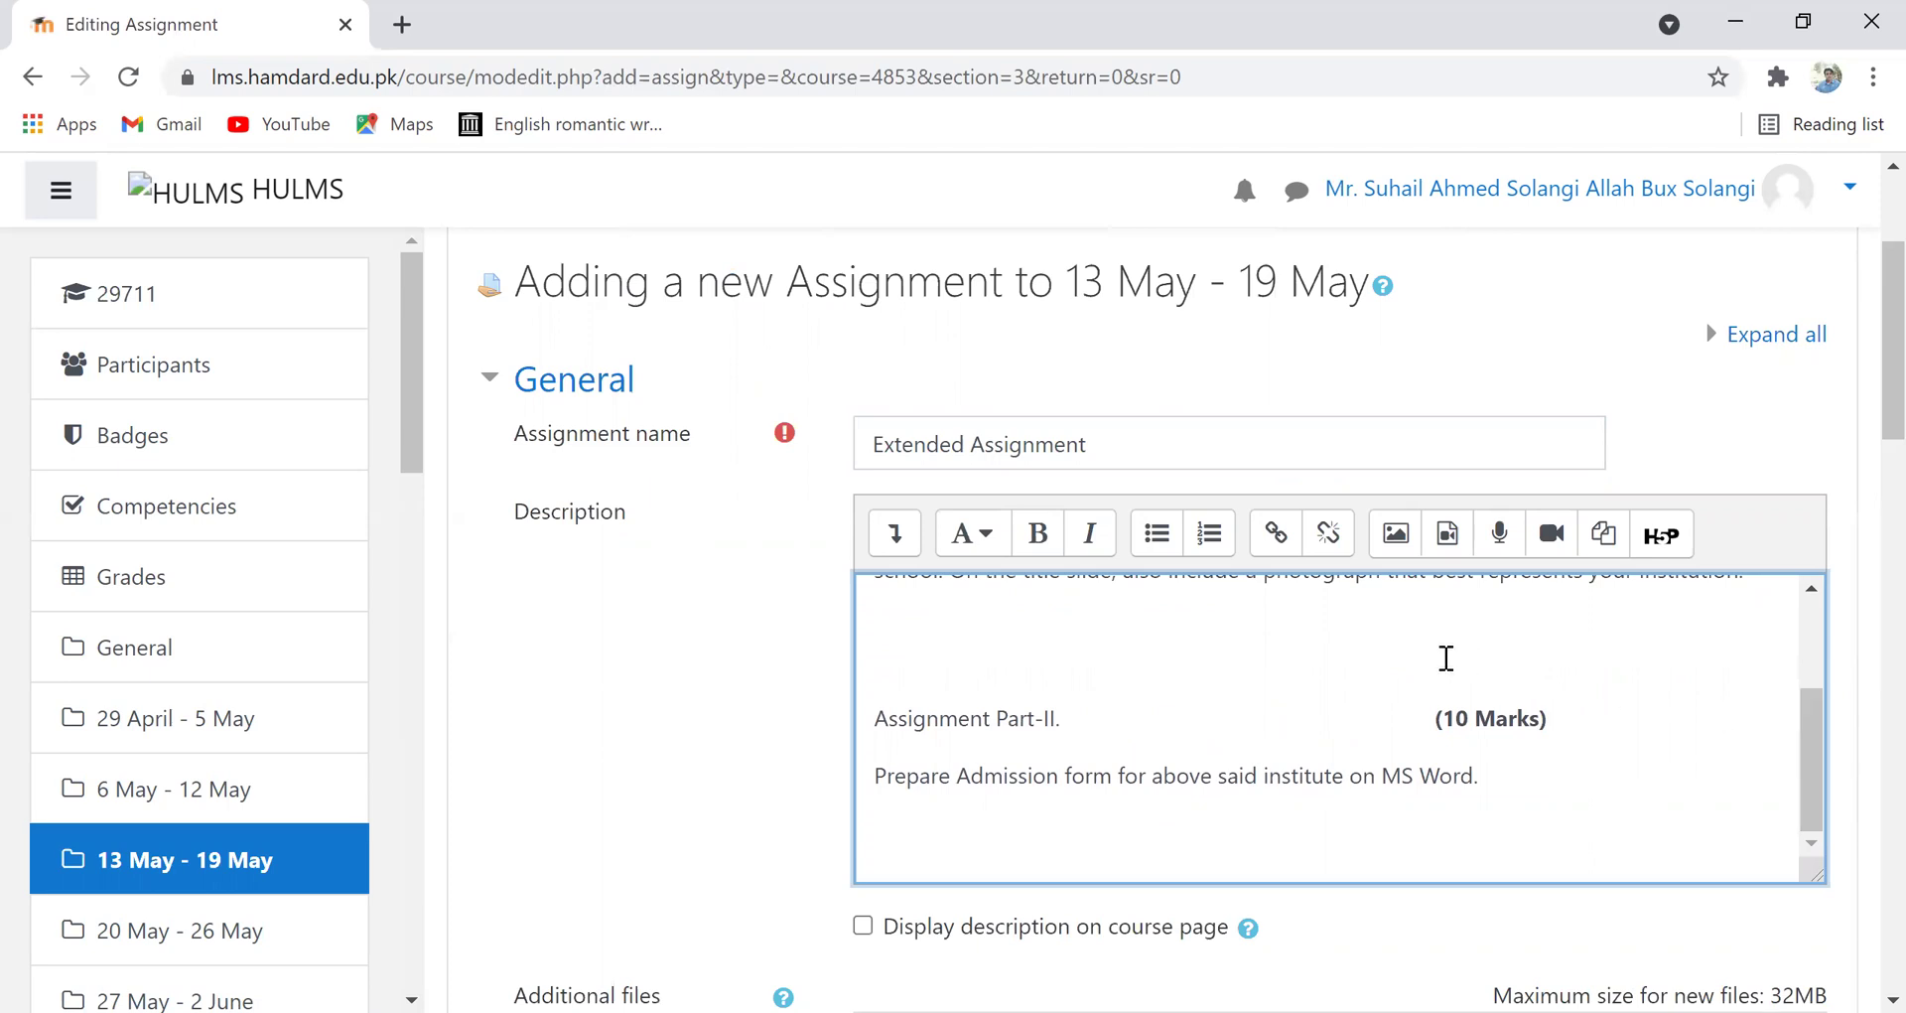
{"action": "key", "text": "BackSpace"}
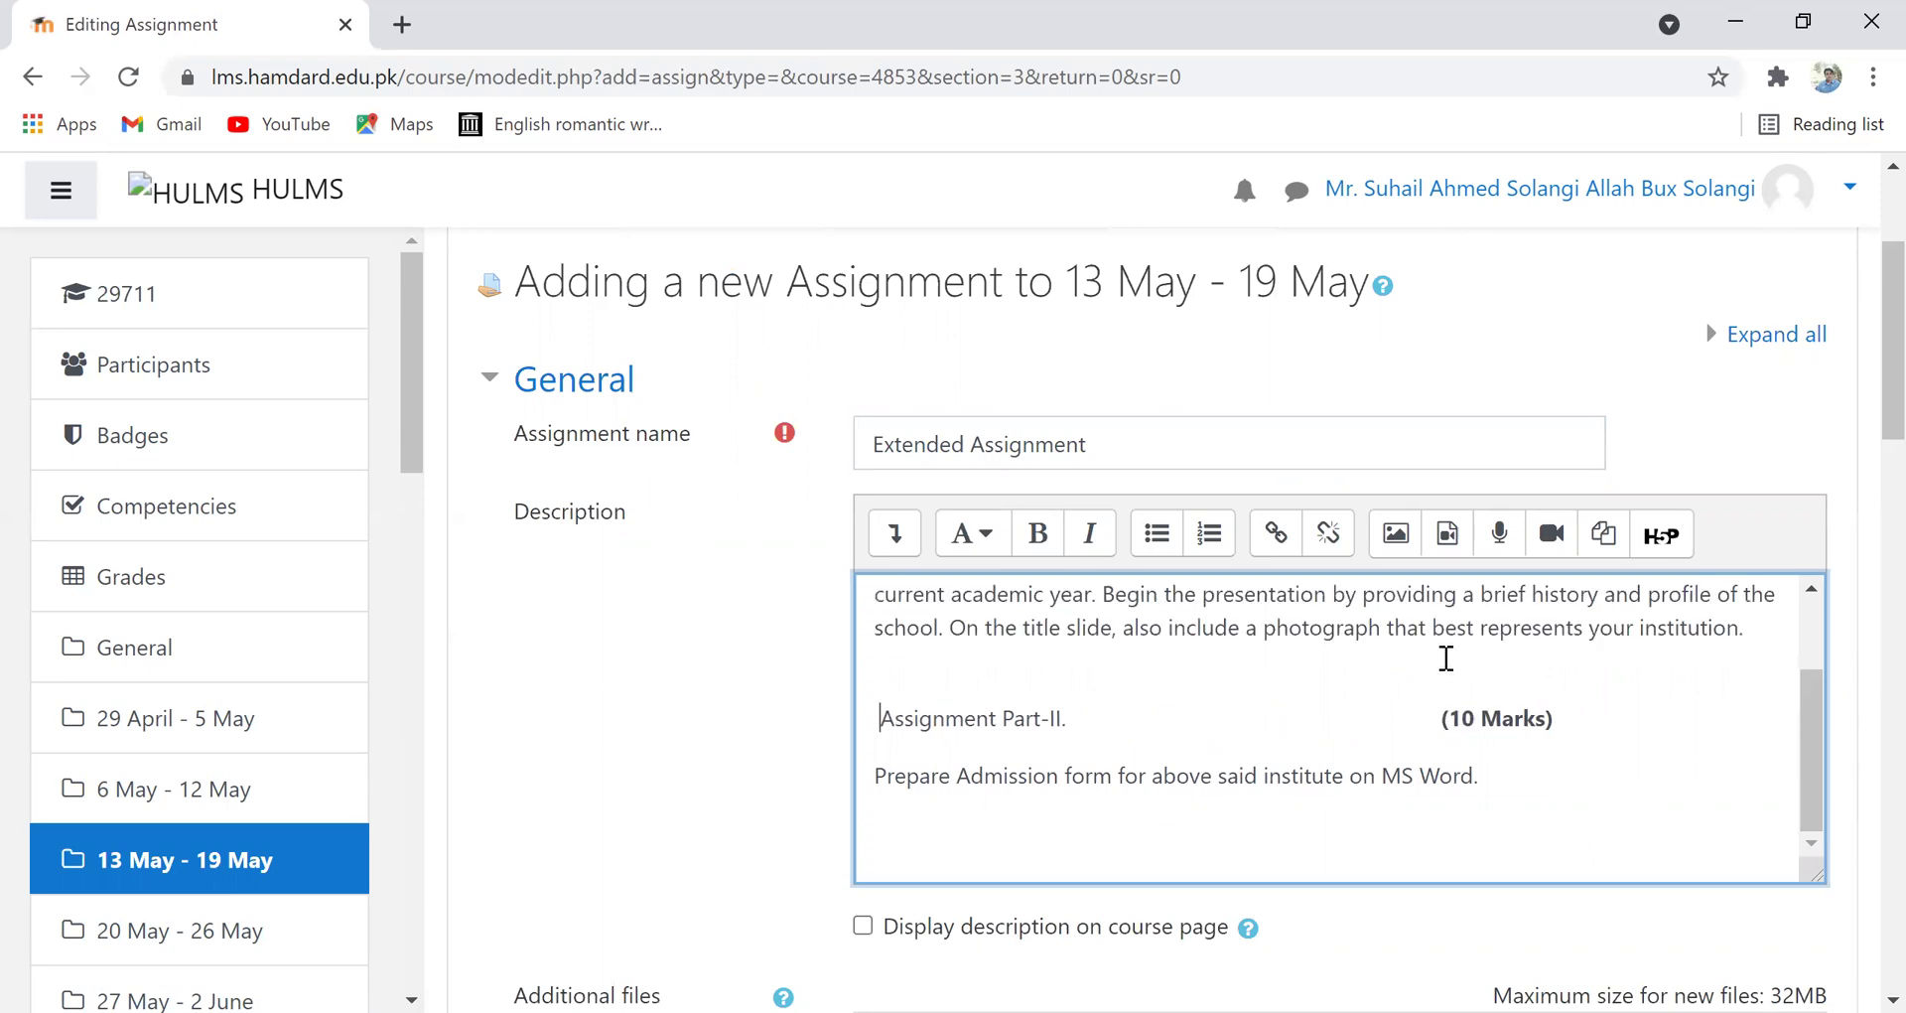
- Tick 'Display description on course page' and scroll down to the Availability dates
{"action": "scroll", "coordinate": [1865, 360], "scroll_direction": "down", "scroll_amount": 1}
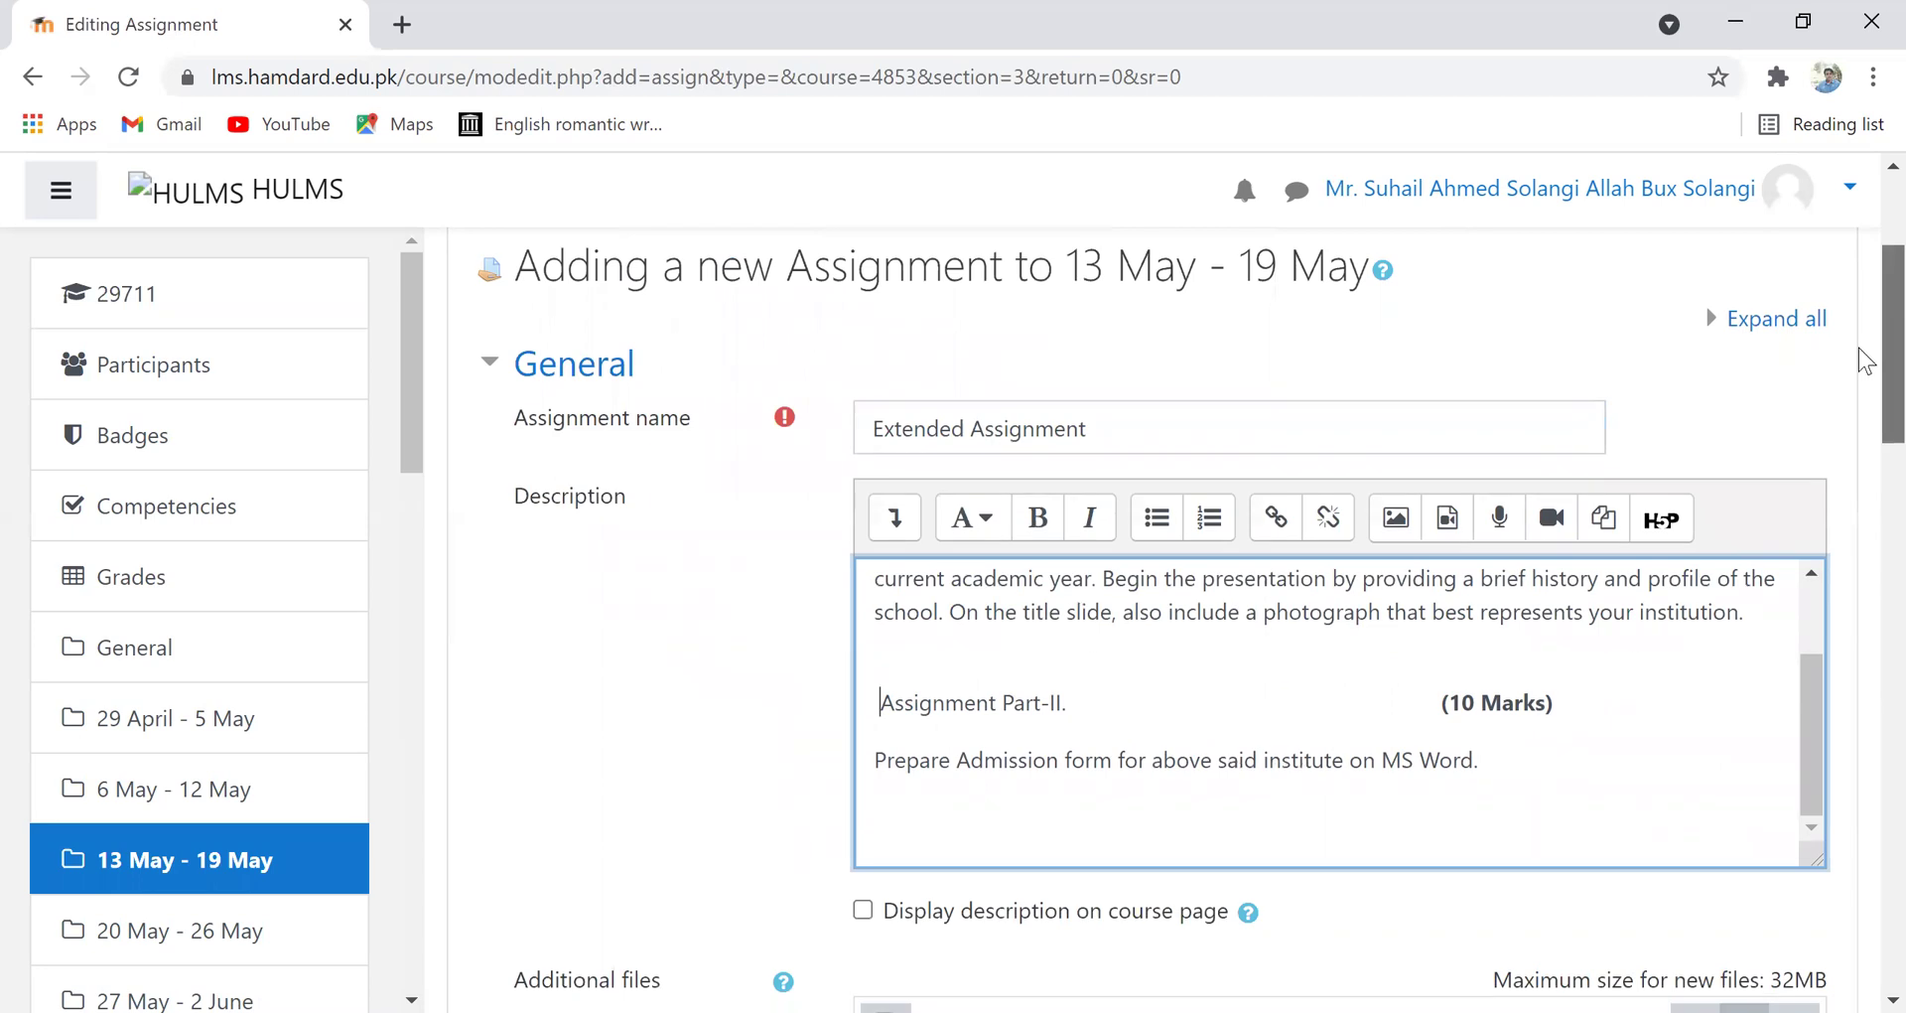
{"action": "scroll", "coordinate": [1858, 348], "scroll_direction": "down", "scroll_amount": 2}
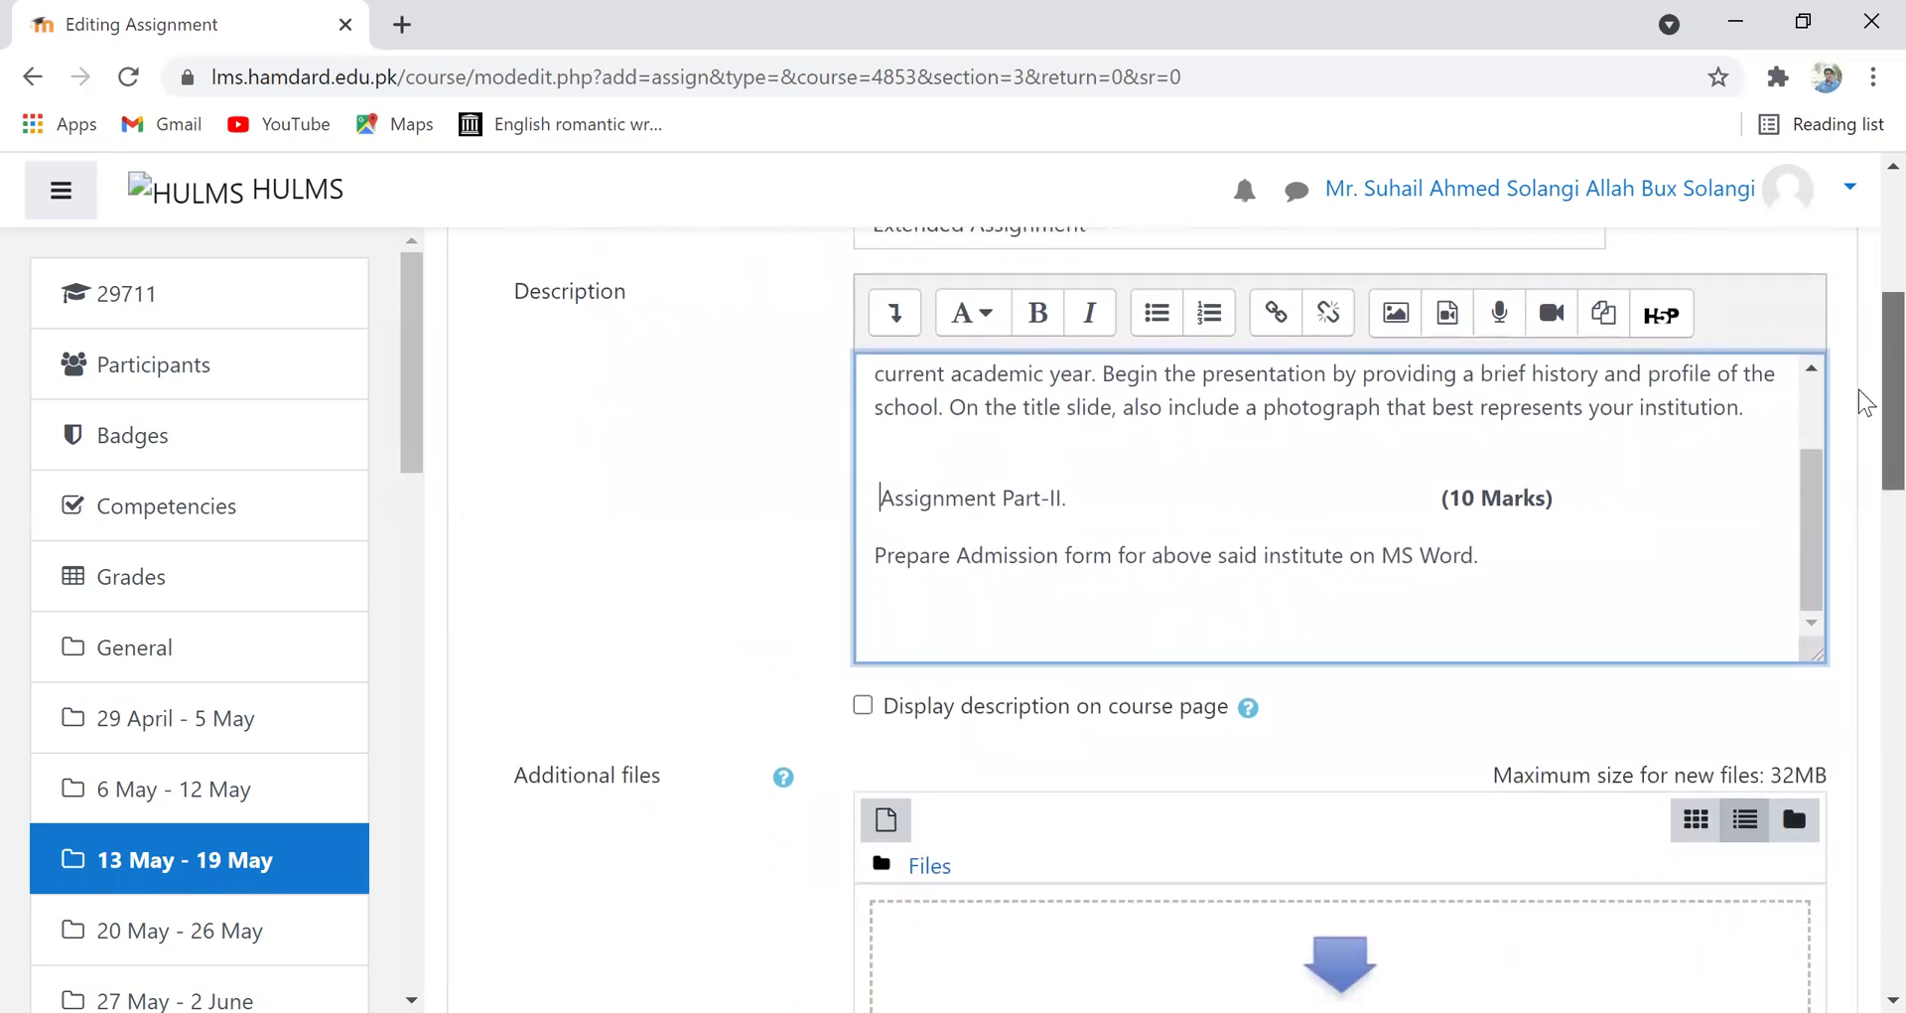
{"action": "scroll", "coordinate": [1865, 417], "scroll_direction": "down", "scroll_amount": 1}
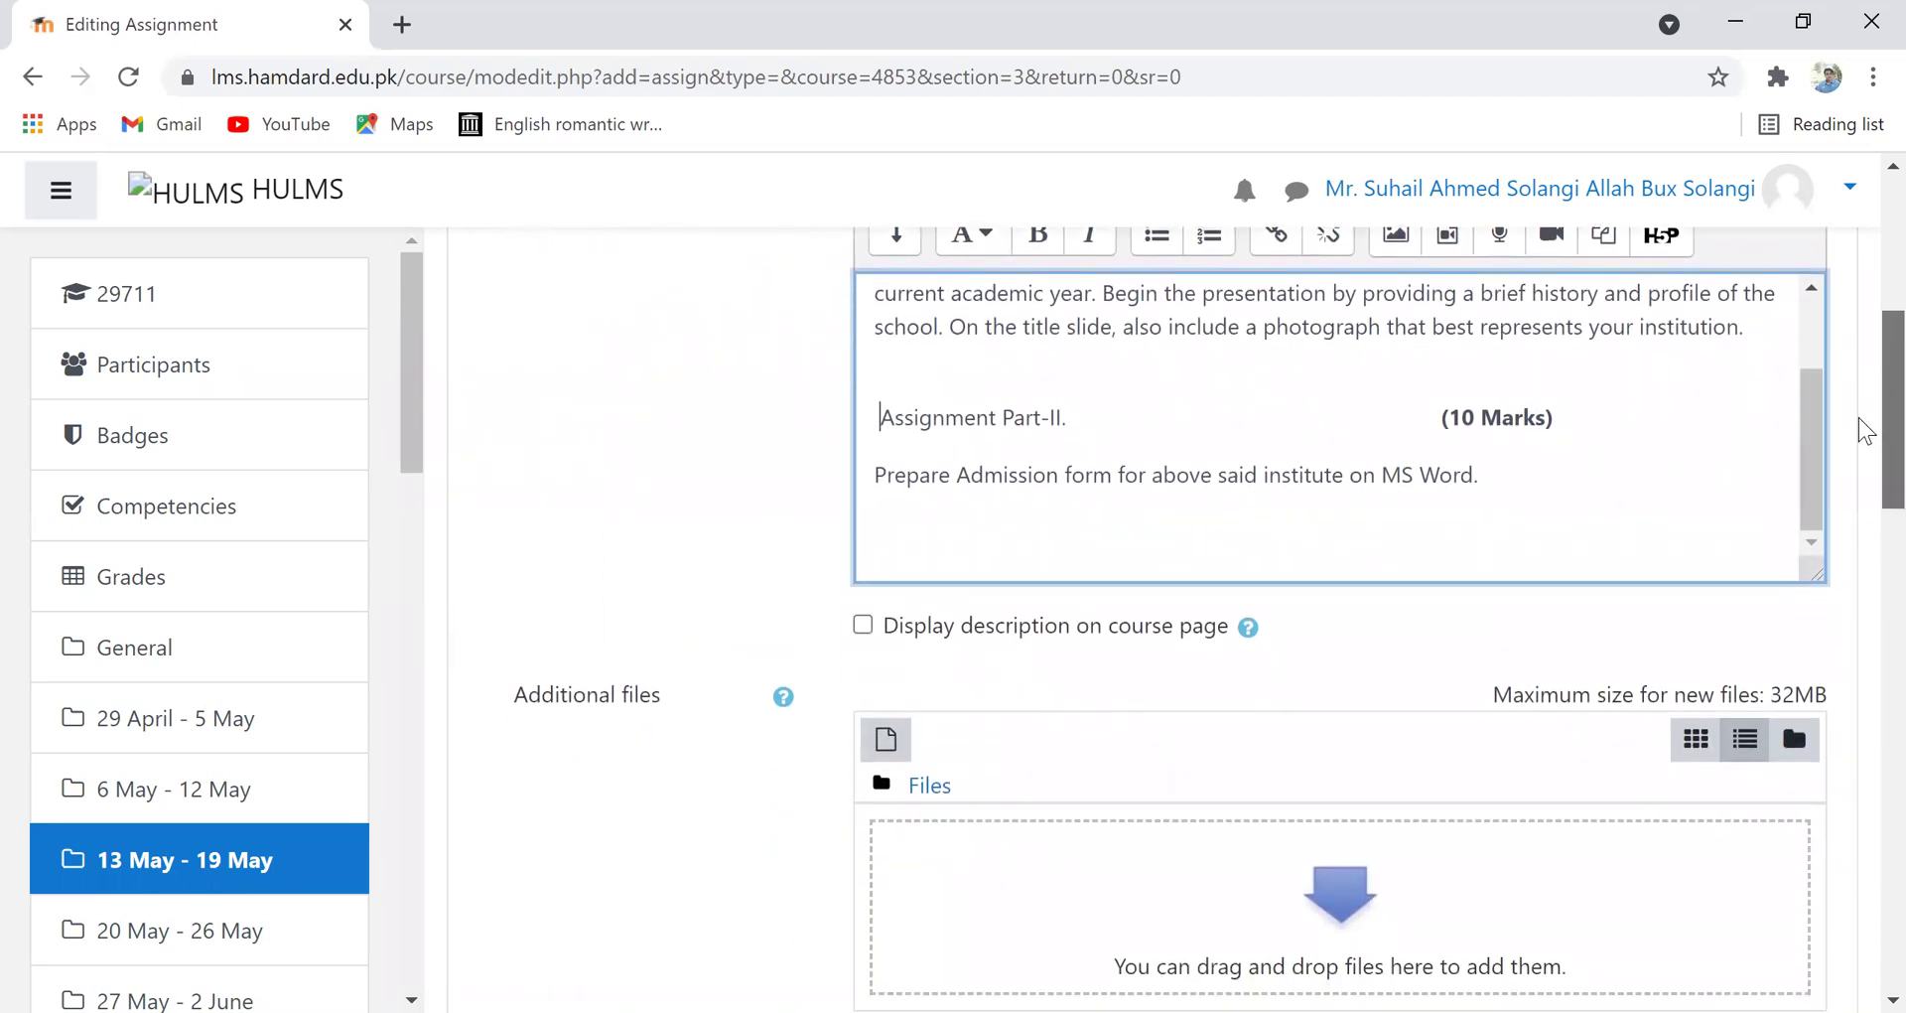
{"action": "scroll", "coordinate": [1864, 432], "scroll_direction": "down", "scroll_amount": 2}
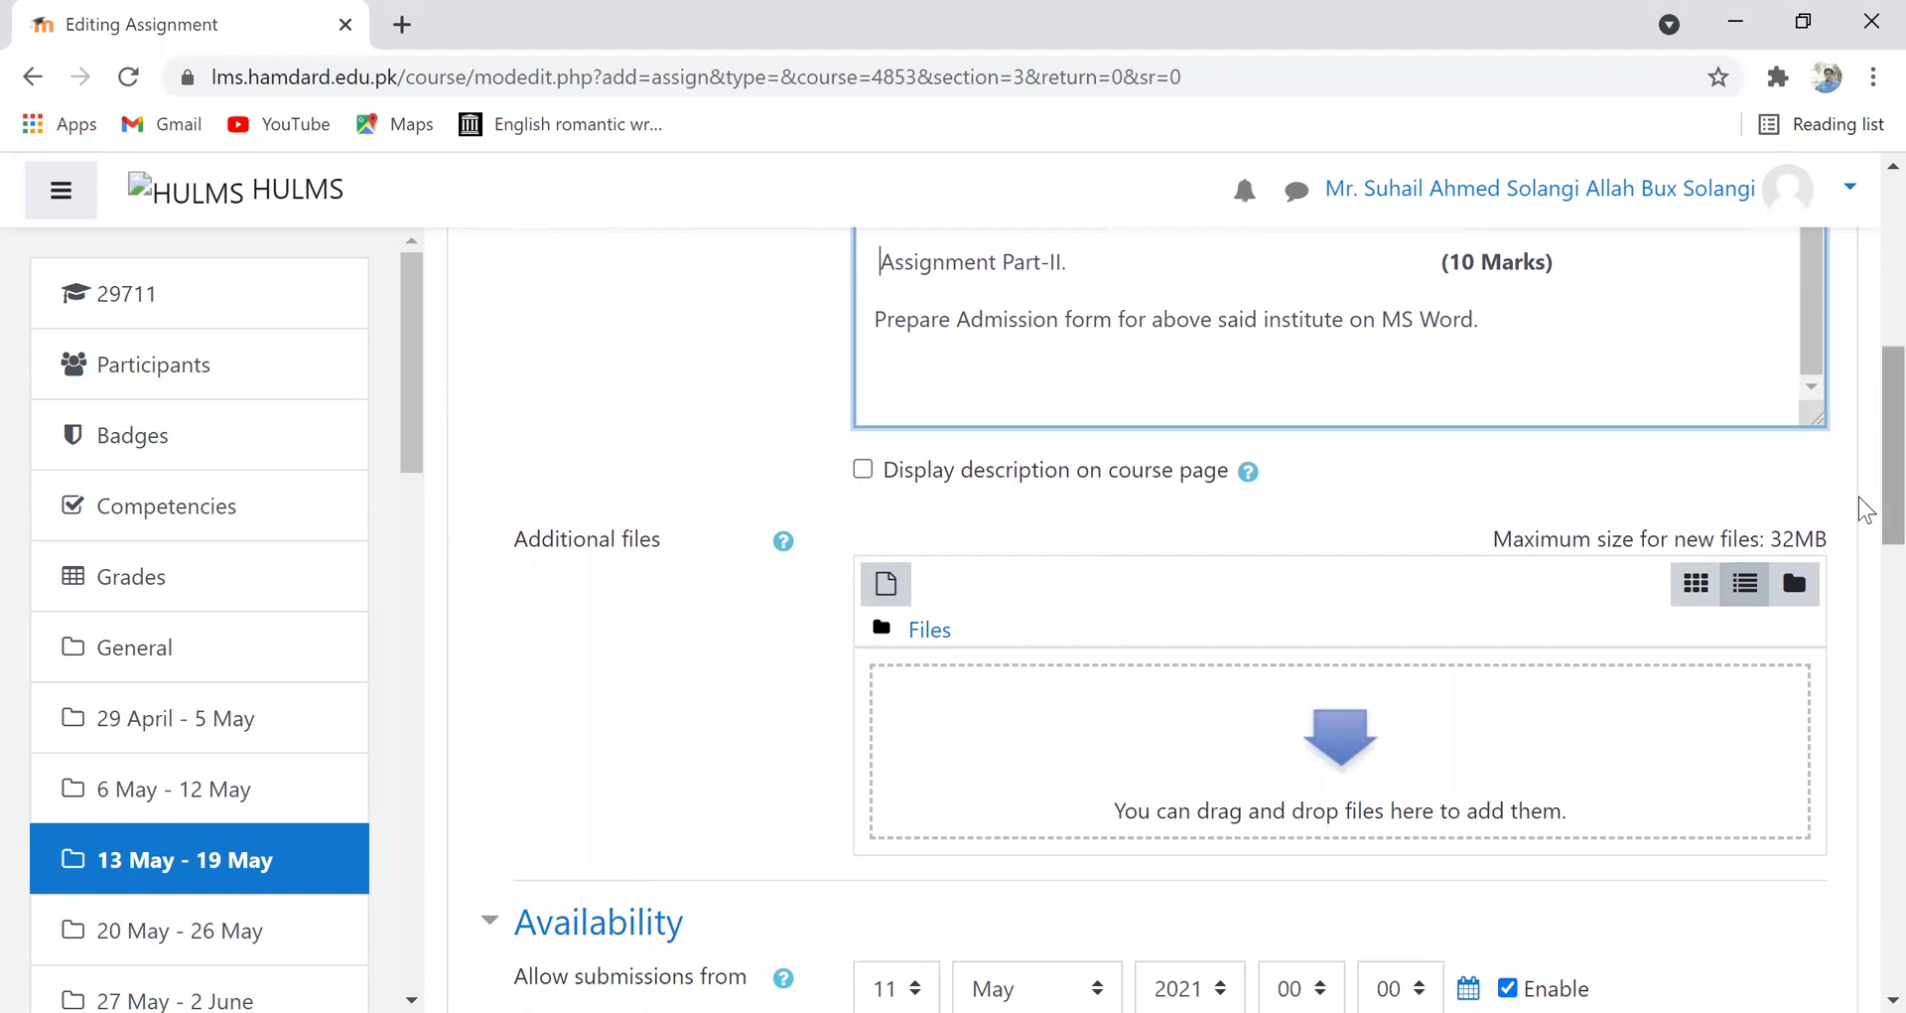
{"action": "scroll", "coordinate": [1863, 467], "scroll_direction": "up", "scroll_amount": 3}
{"action": "scroll", "coordinate": [1861, 417], "scroll_direction": "down", "scroll_amount": 1}
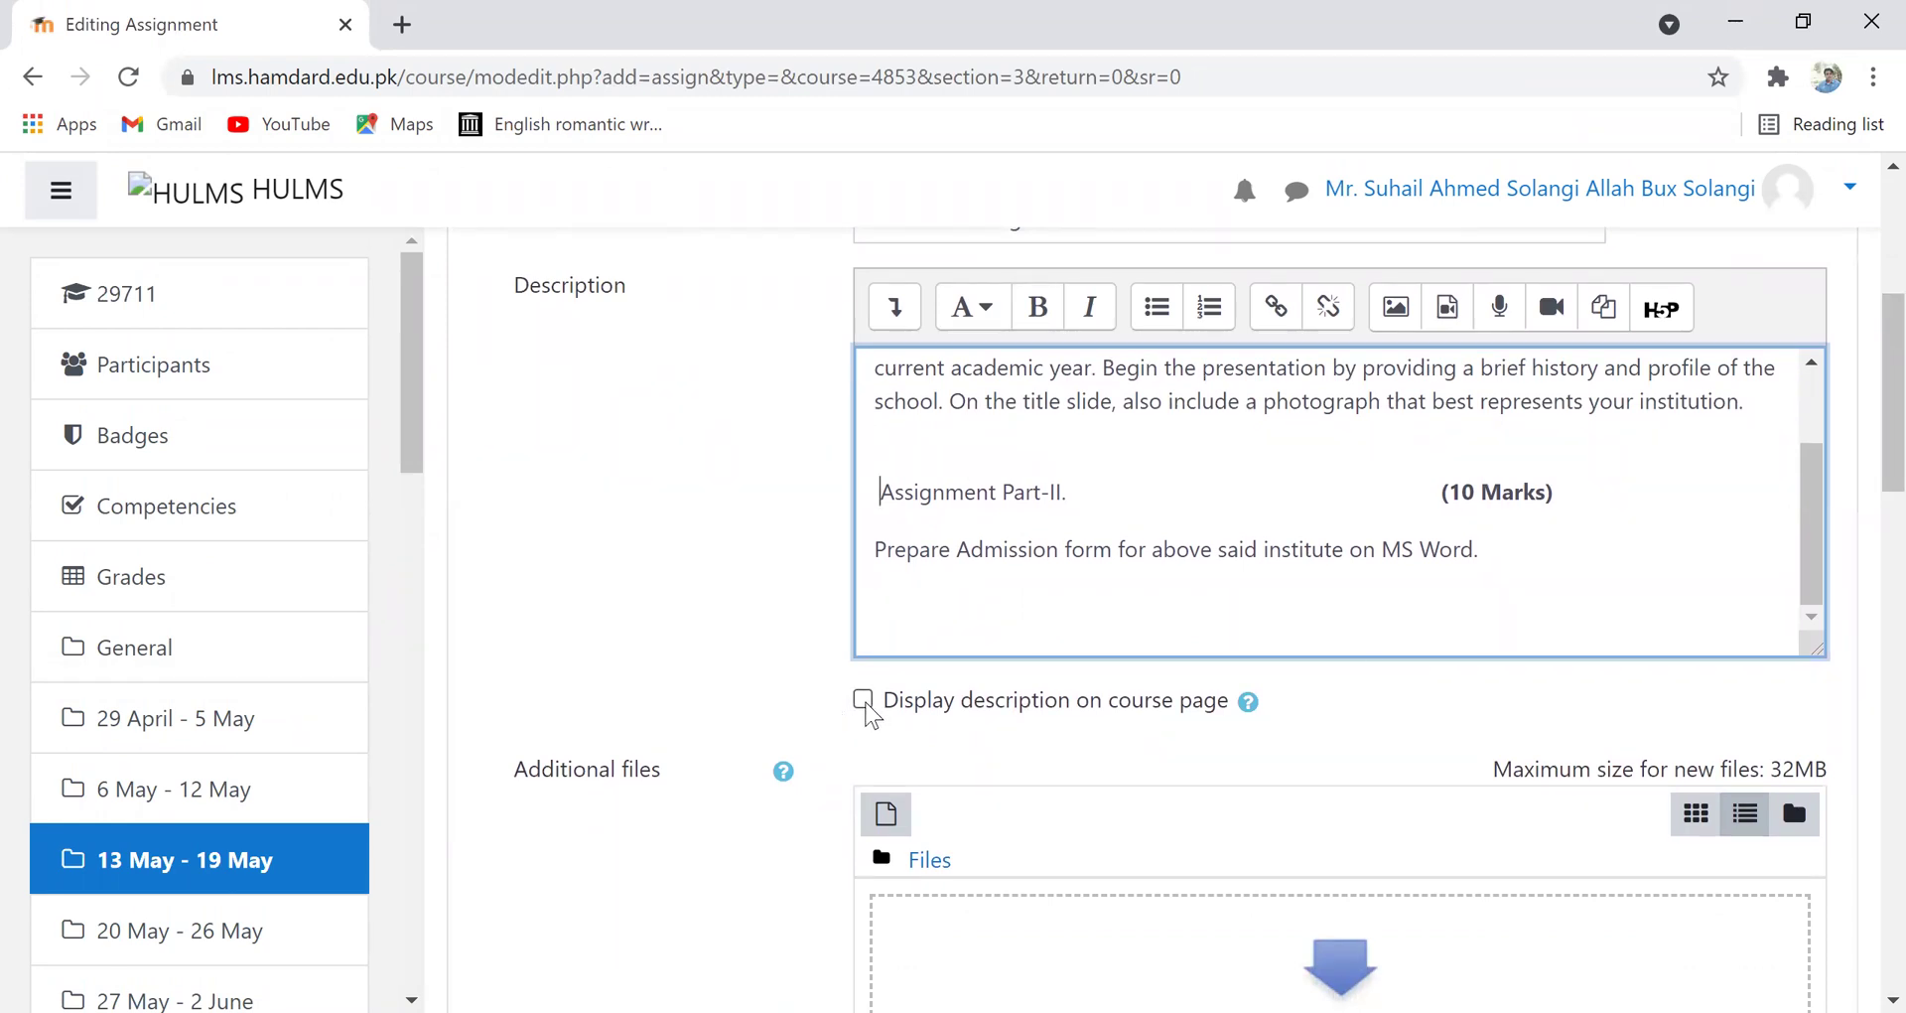
{"action": "left_click", "coordinate": [863, 701]}
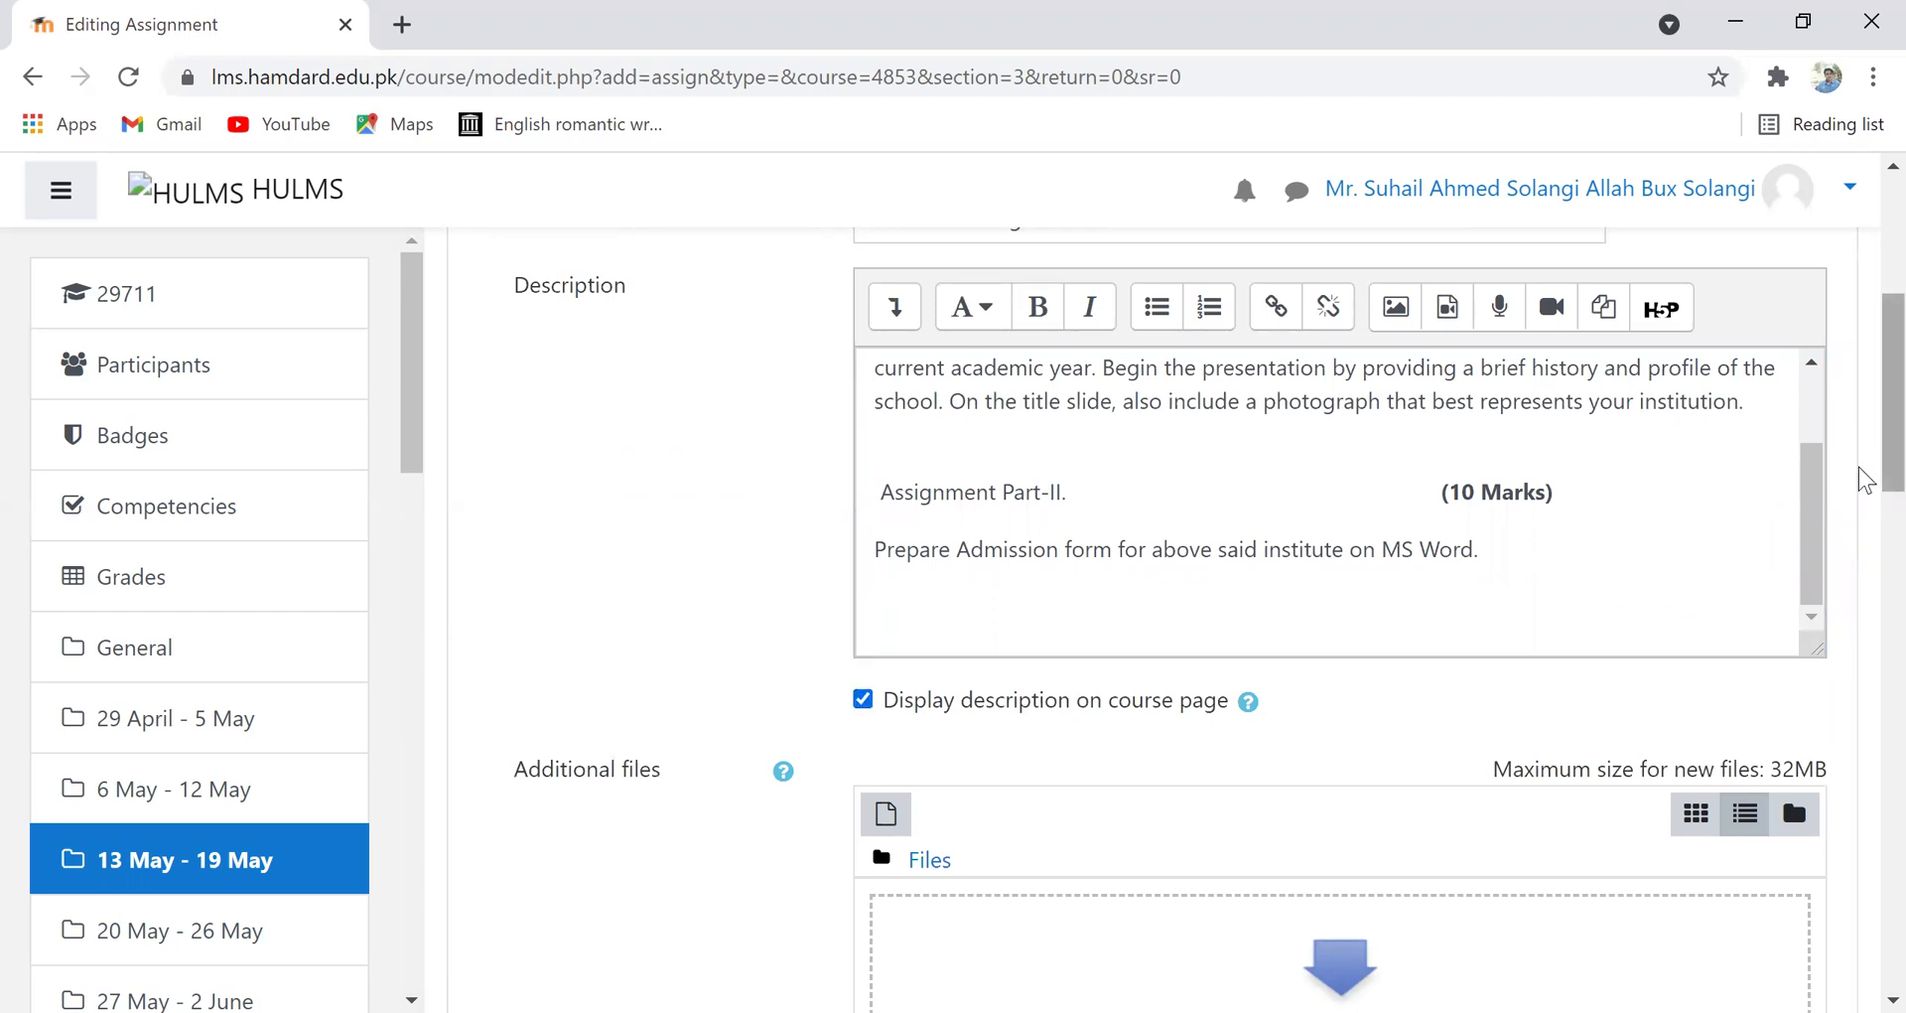
{"action": "scroll", "coordinate": [1866, 518], "scroll_direction": "down", "scroll_amount": 4}
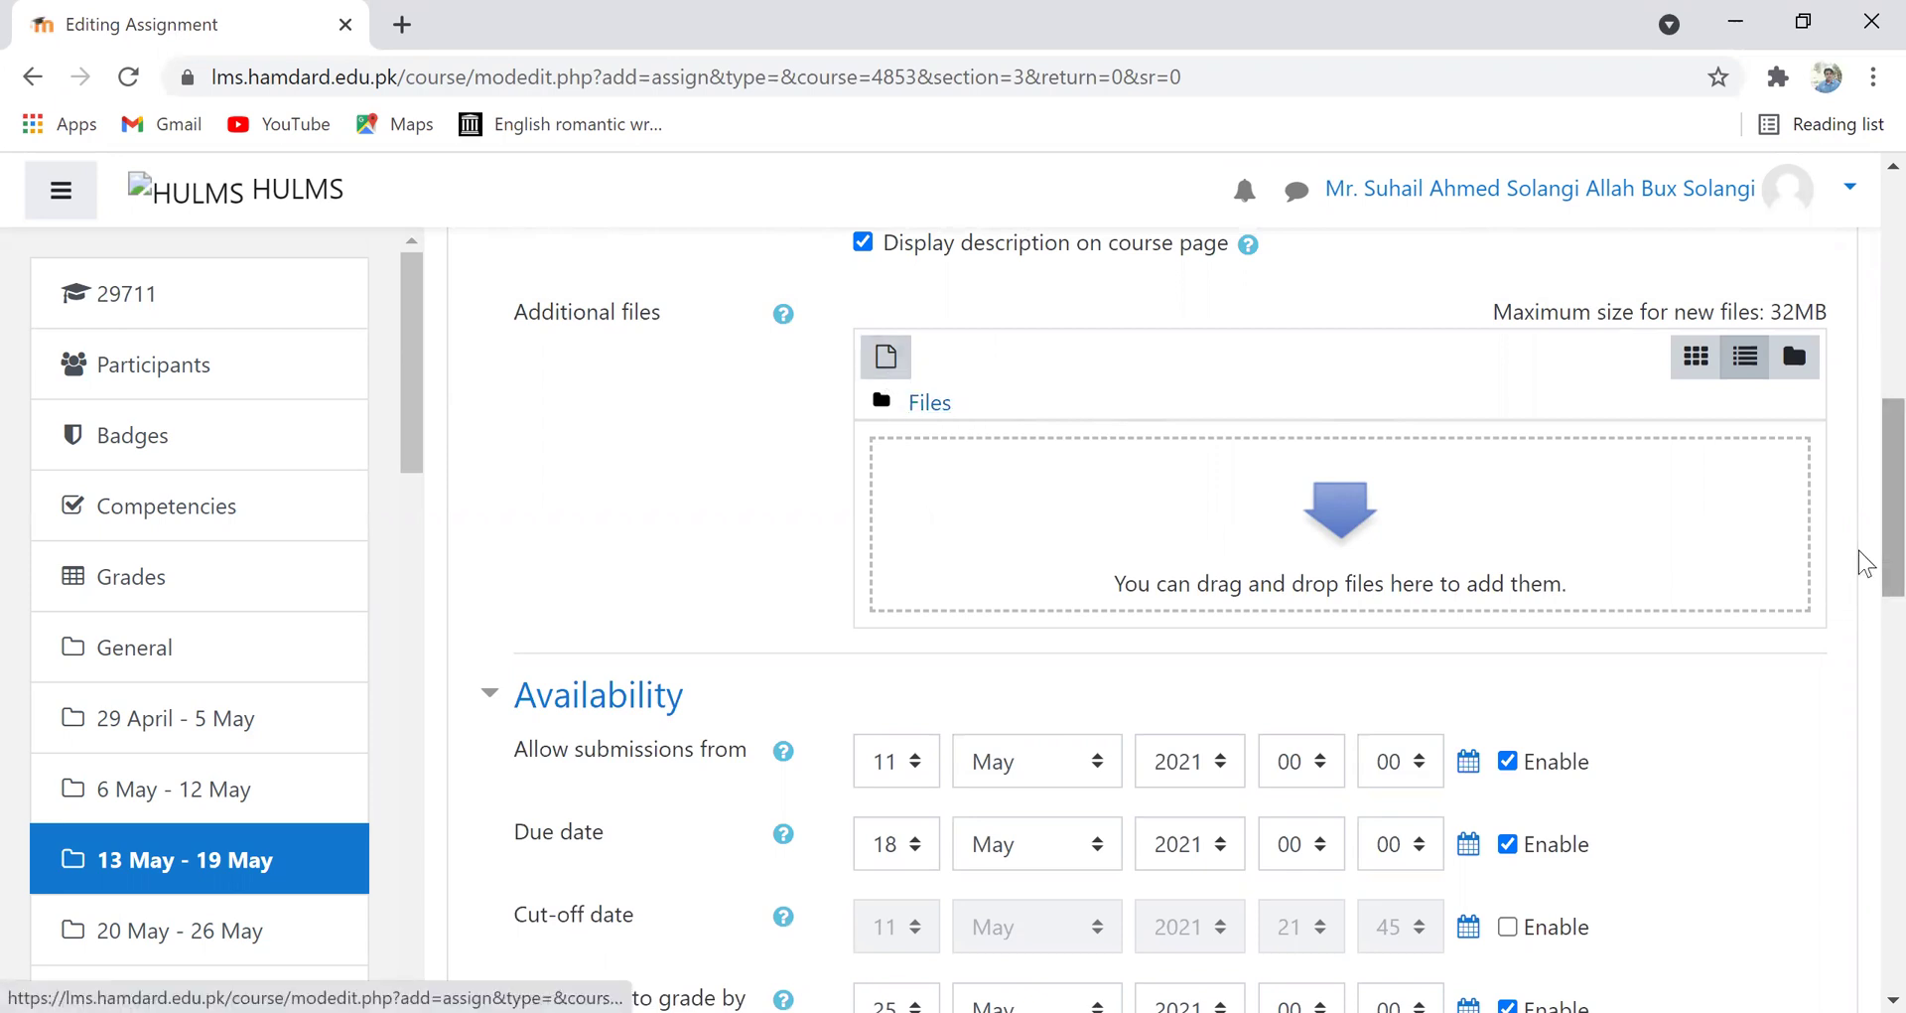
{"action": "scroll", "coordinate": [1860, 561], "scroll_direction": "down", "scroll_amount": 1}
- Set Allow submissions from to 19 May 2021 at 09:00
{"action": "scroll", "coordinate": [1860, 581], "scroll_direction": "down", "scroll_amount": 1}
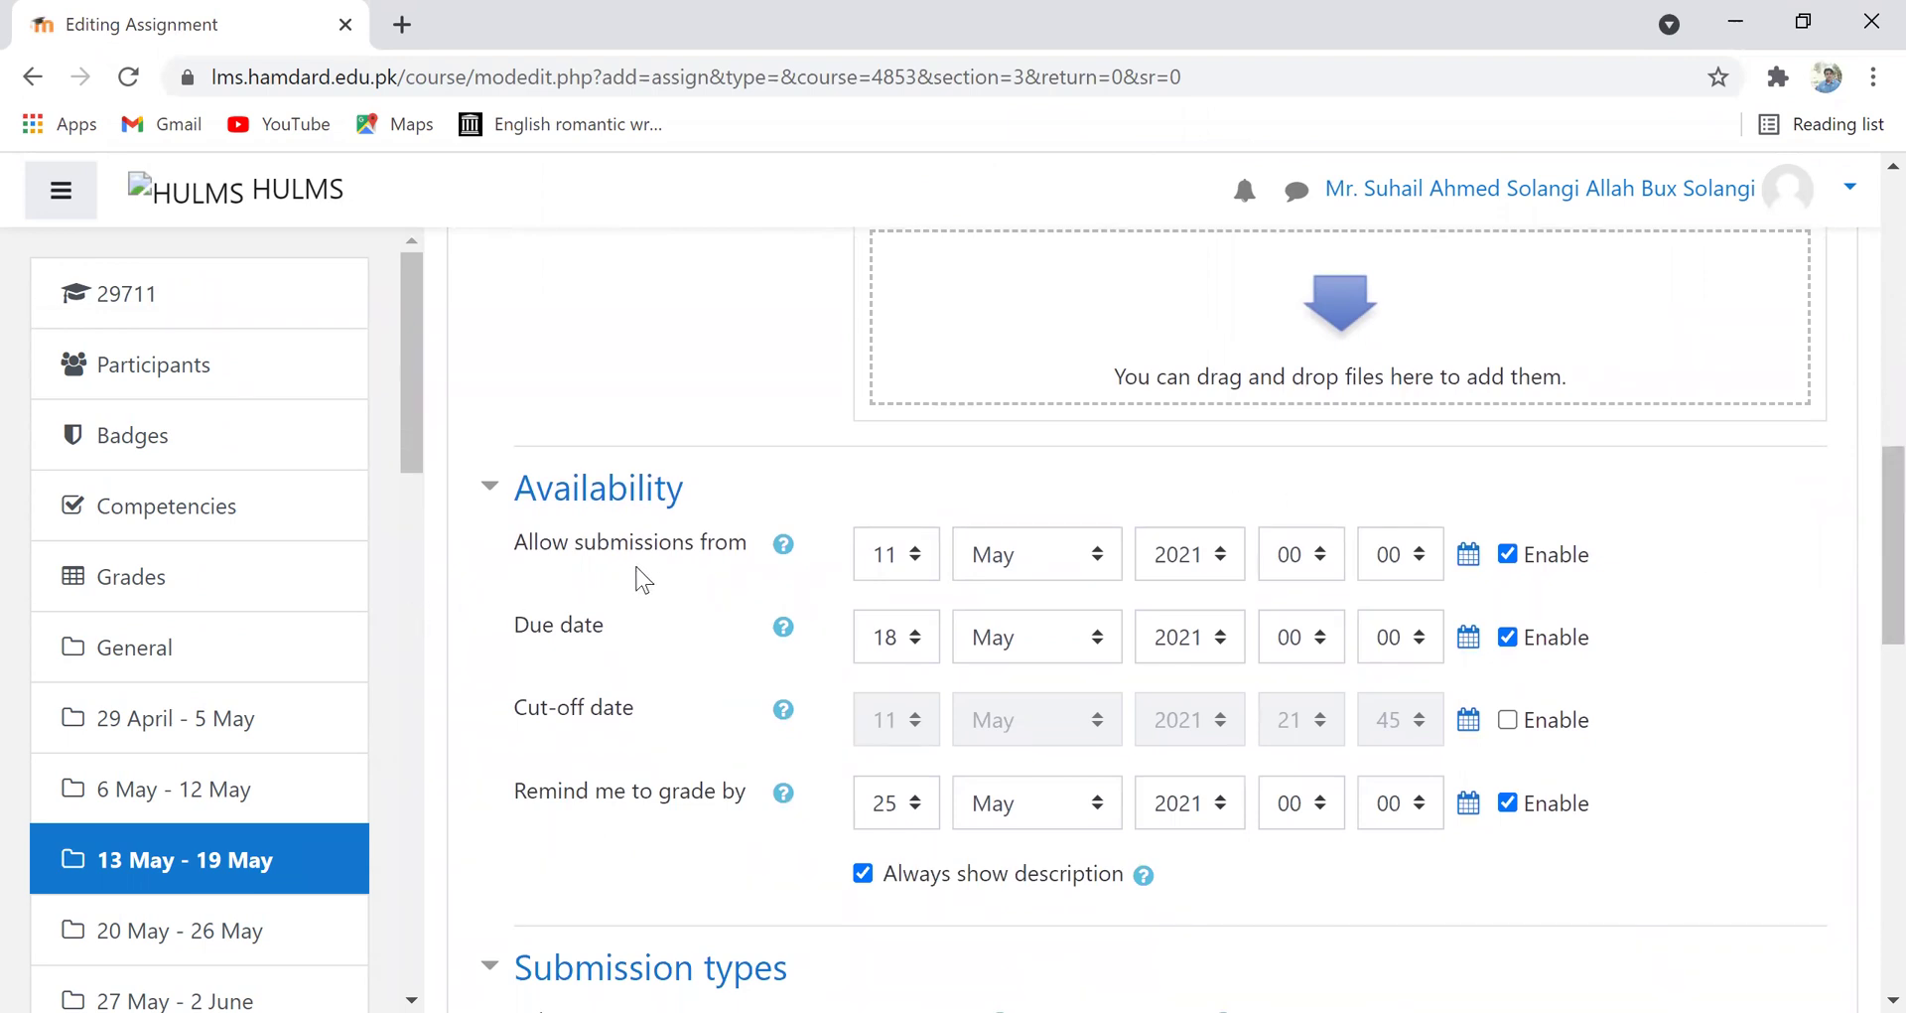
{"action": "left_click", "coordinate": [916, 561]}
{"action": "left_click", "coordinate": [926, 508]}
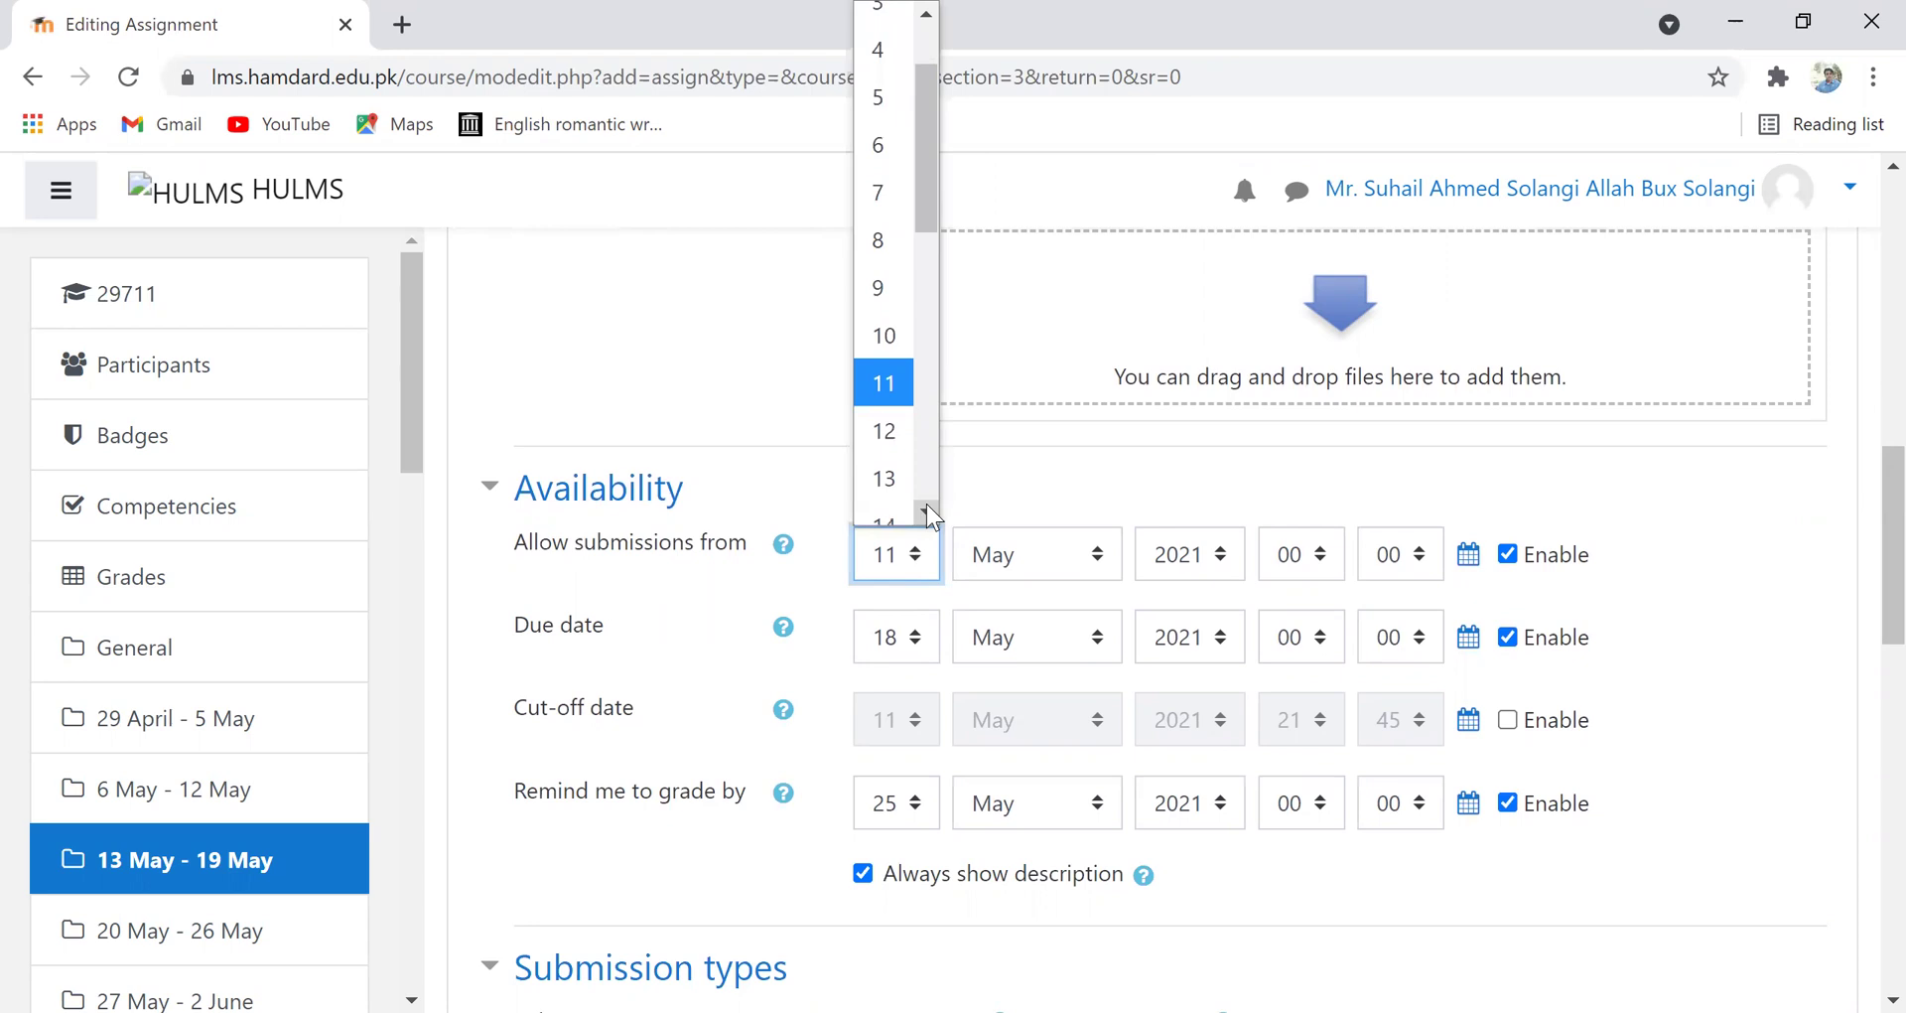
{"action": "left_click", "coordinate": [926, 506]}
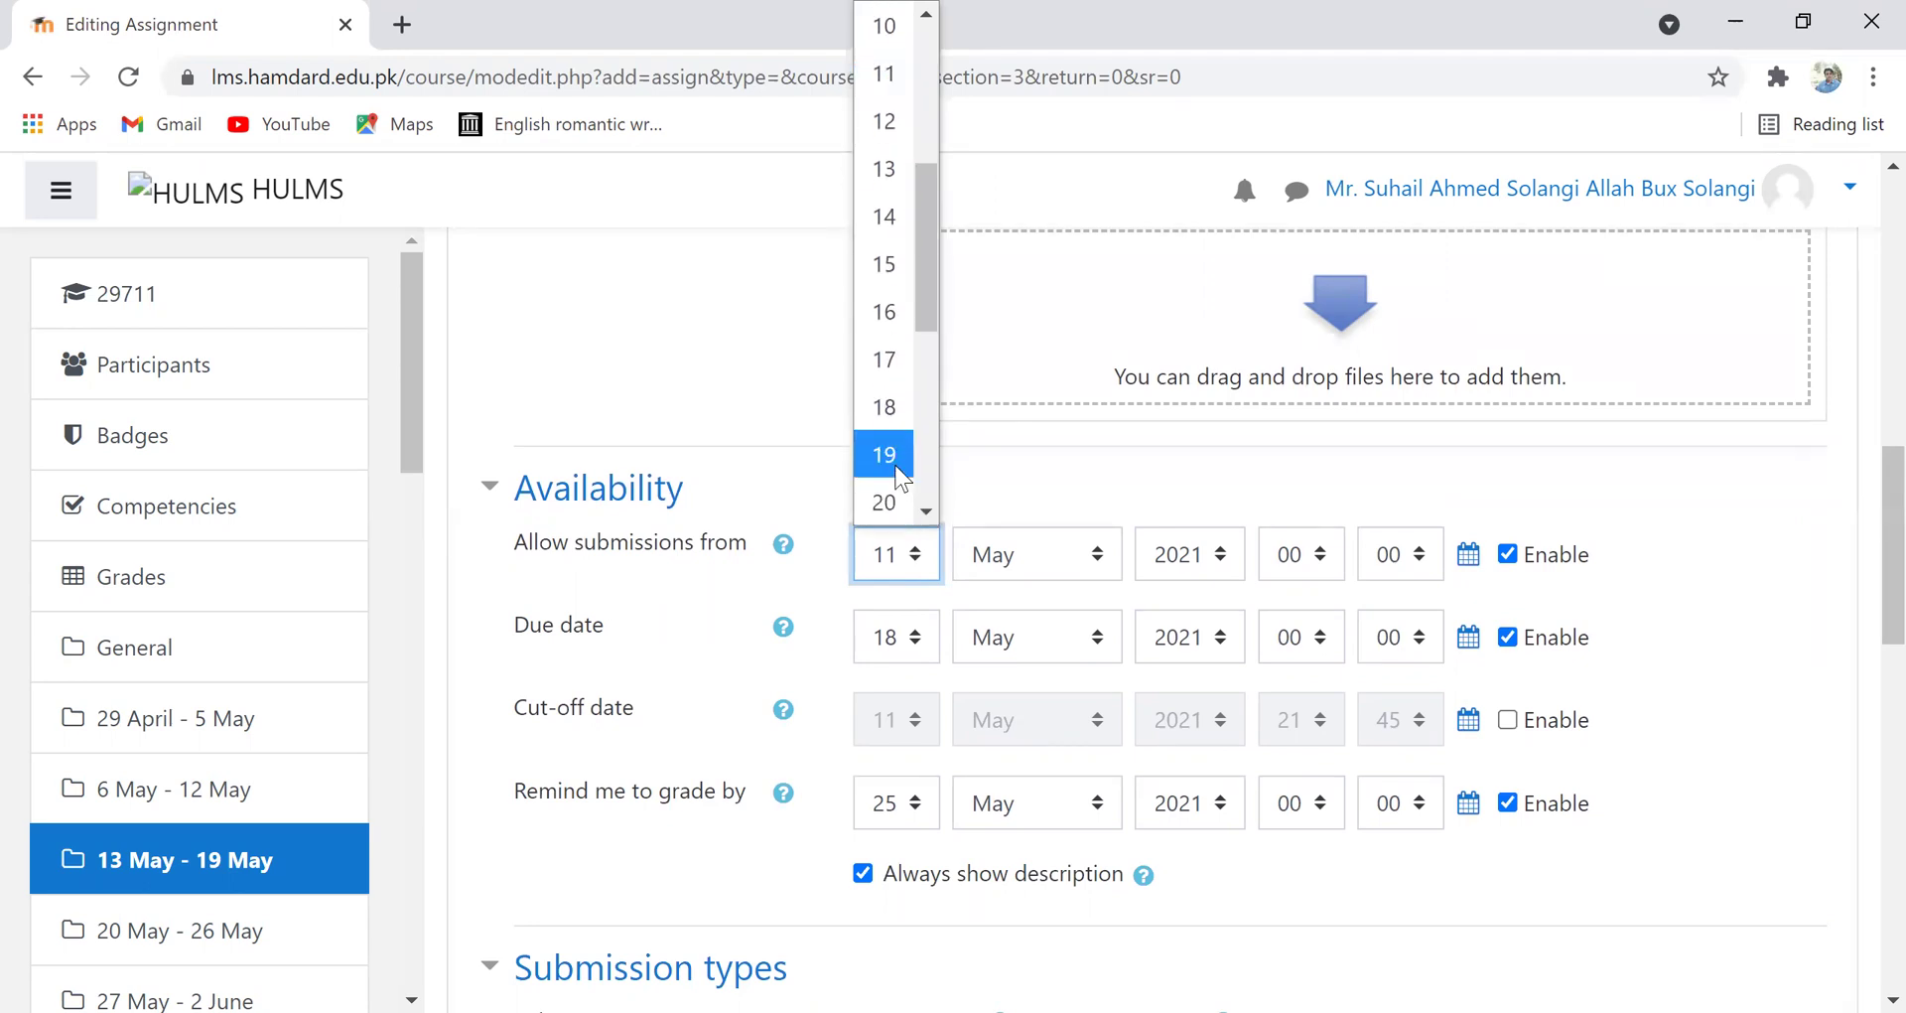
{"action": "left_click", "coordinate": [901, 477]}
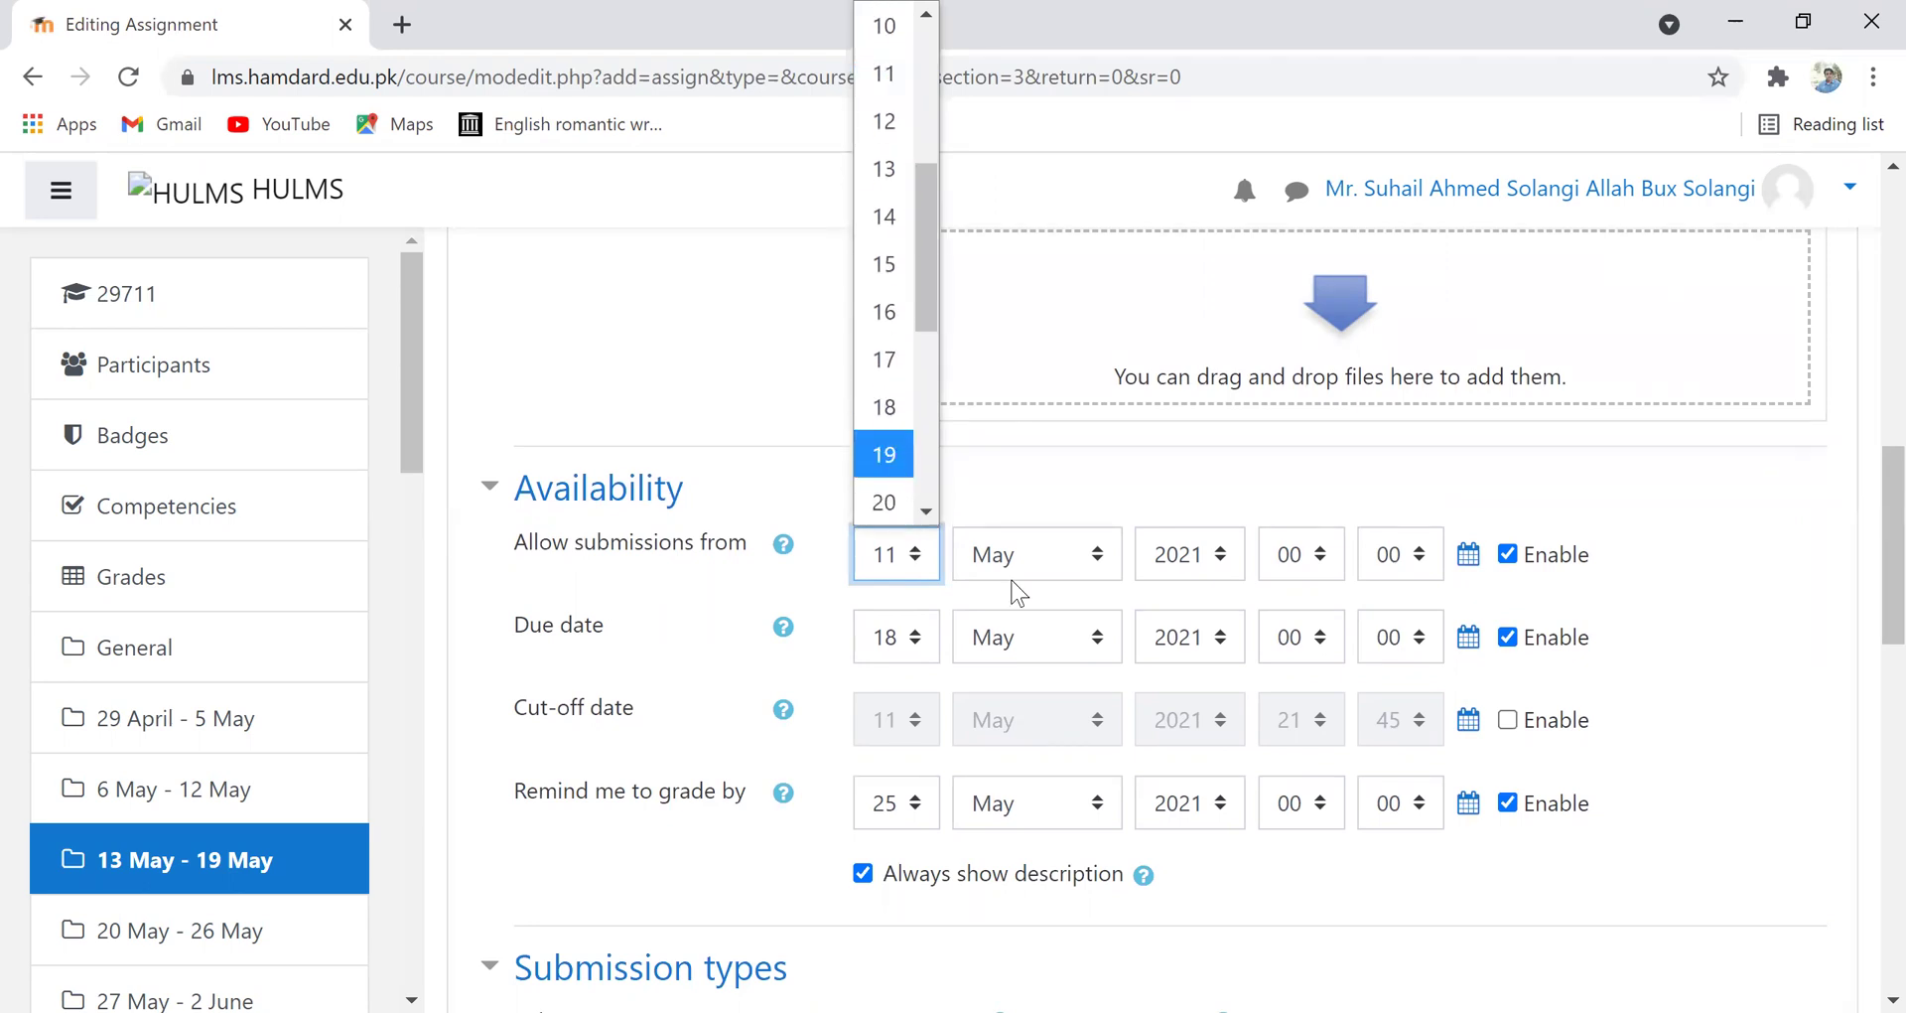
{"action": "left_click", "coordinate": [1329, 573]}
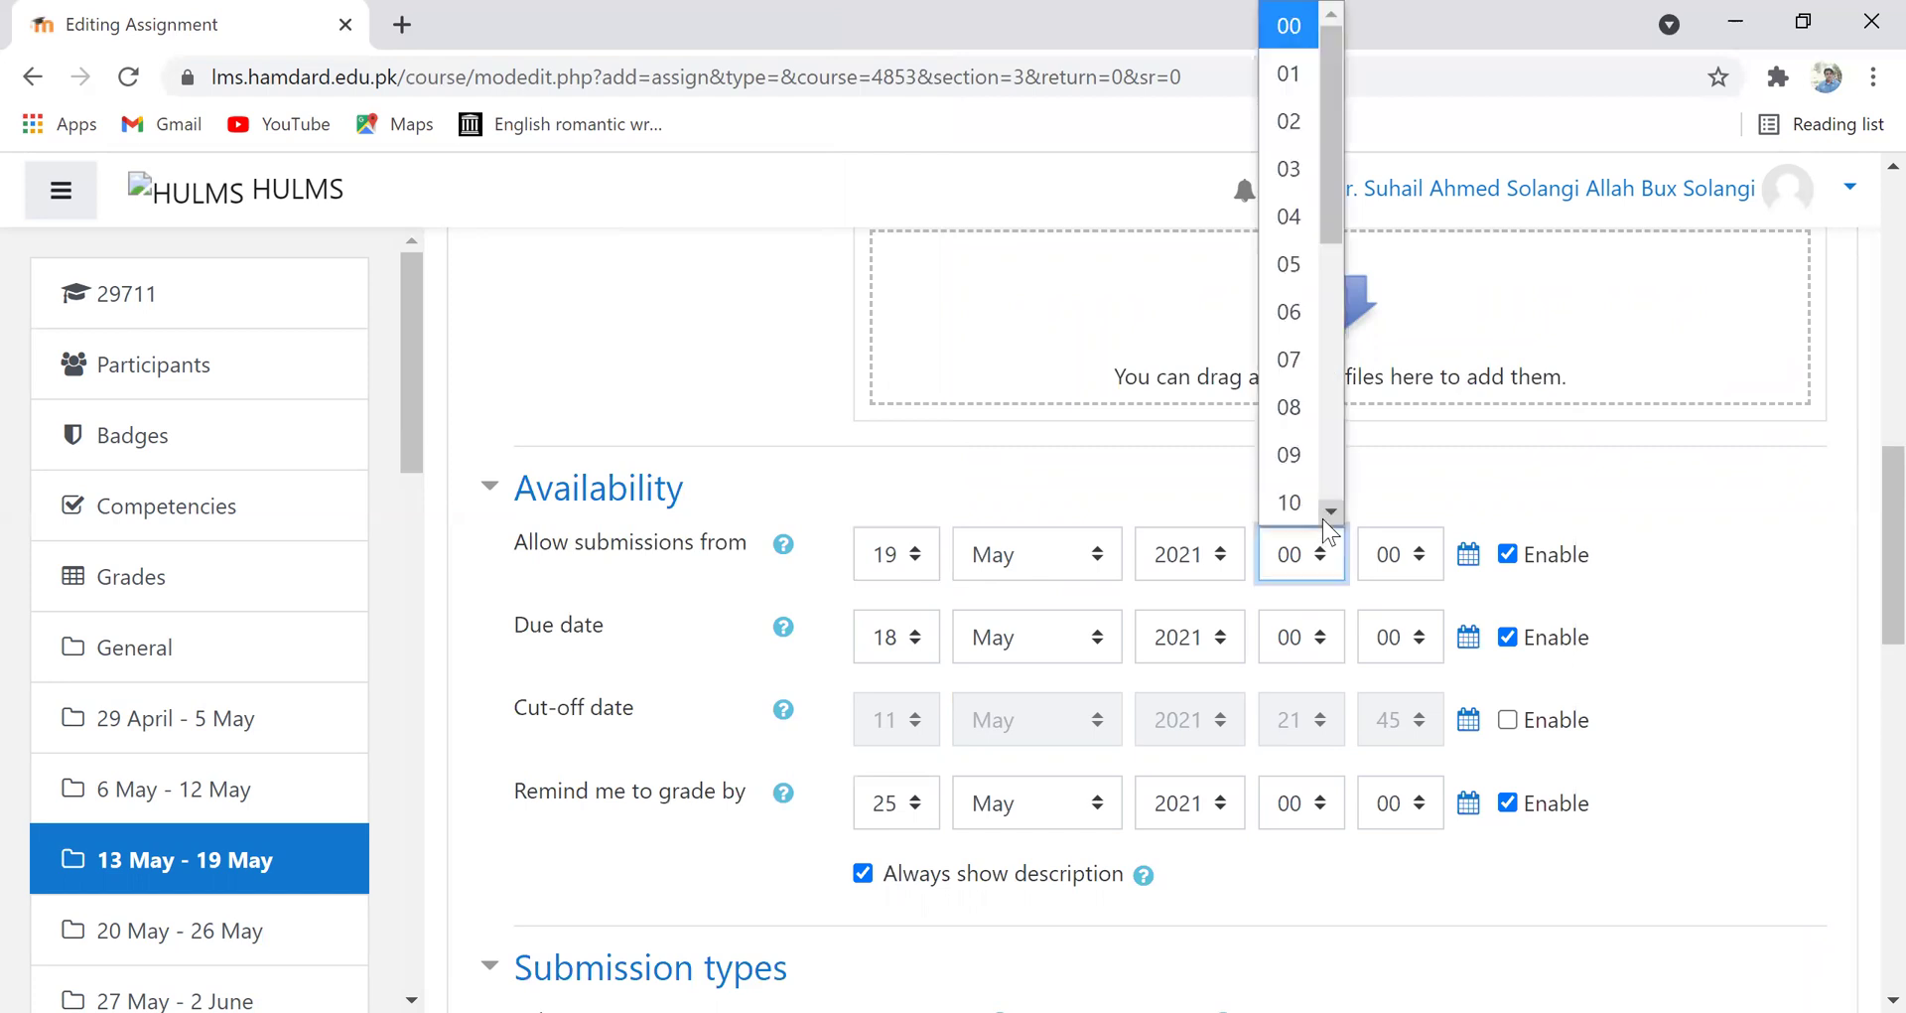
{"action": "left_click", "coordinate": [1301, 474]}
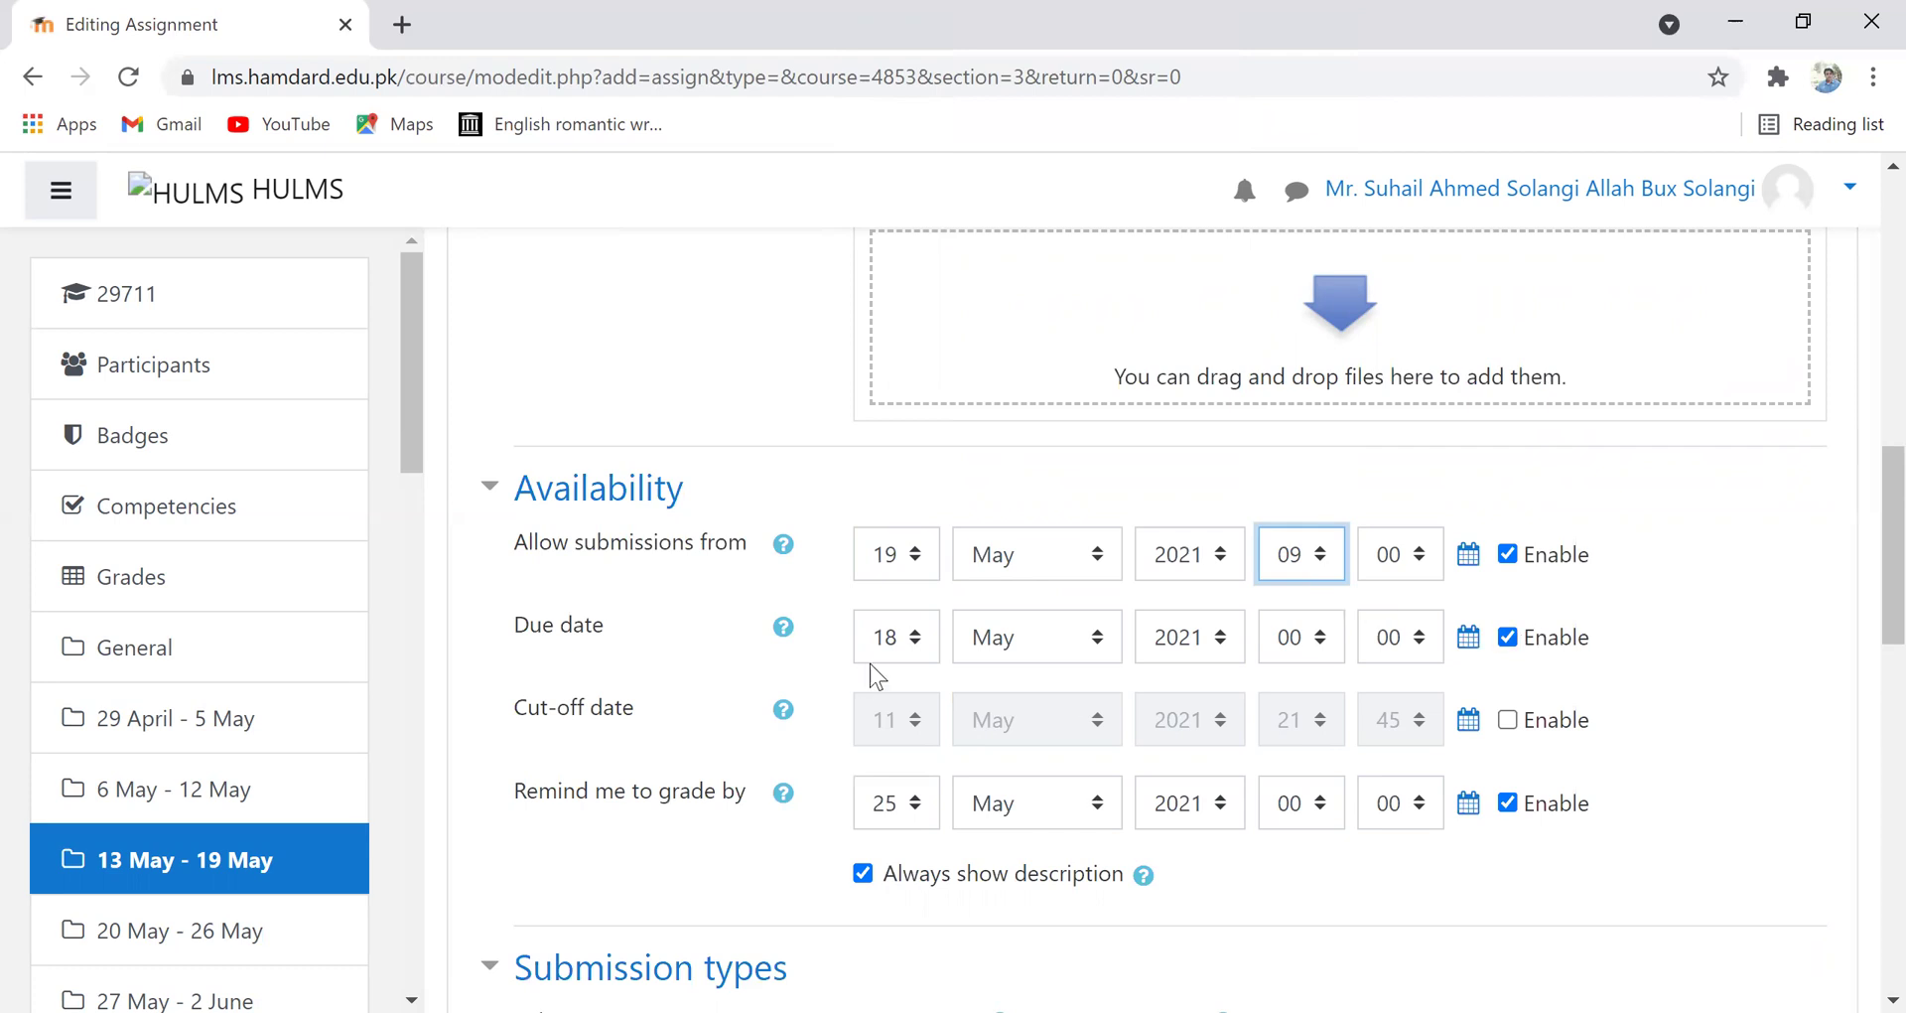
- Set the Due date to 19 May 2021 at 21:00
{"action": "left_click", "coordinate": [916, 634]}
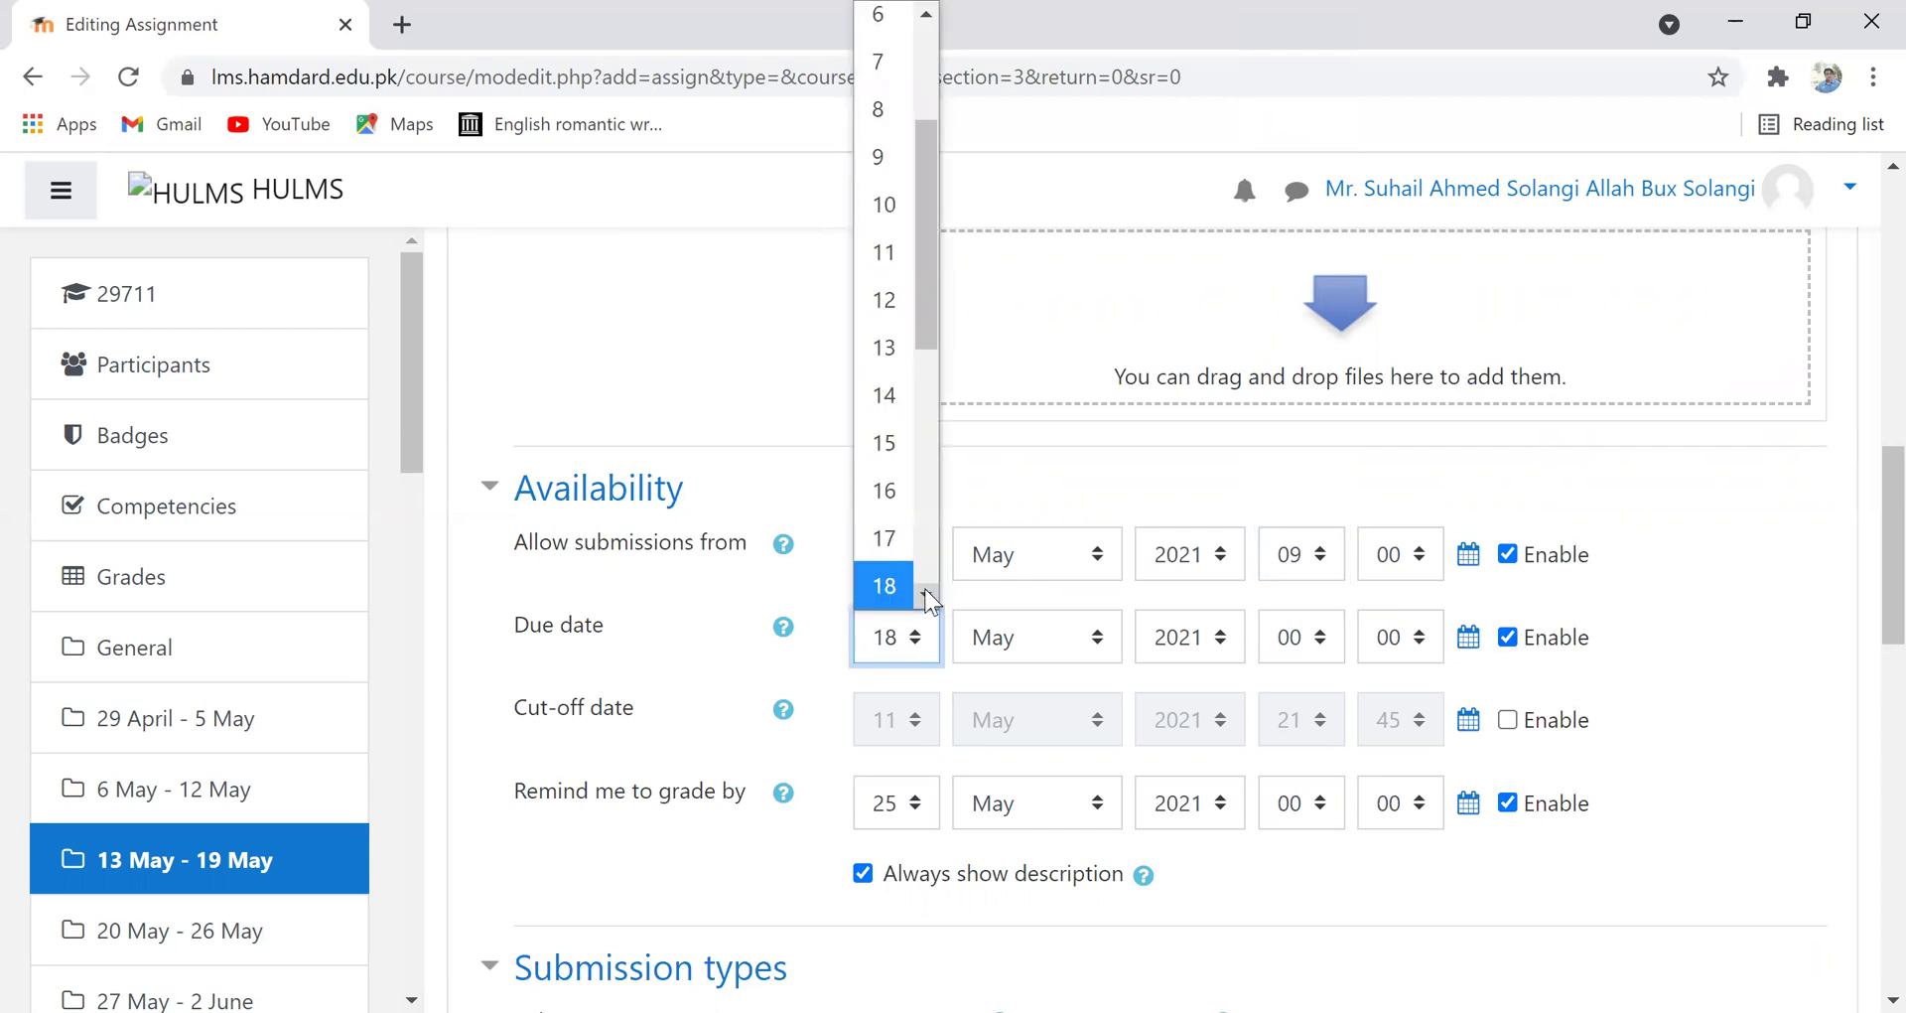
{"action": "scroll", "coordinate": [925, 588], "scroll_direction": "down", "scroll_amount": 1}
{"action": "scroll", "coordinate": [926, 588], "scroll_direction": "down", "scroll_amount": 1}
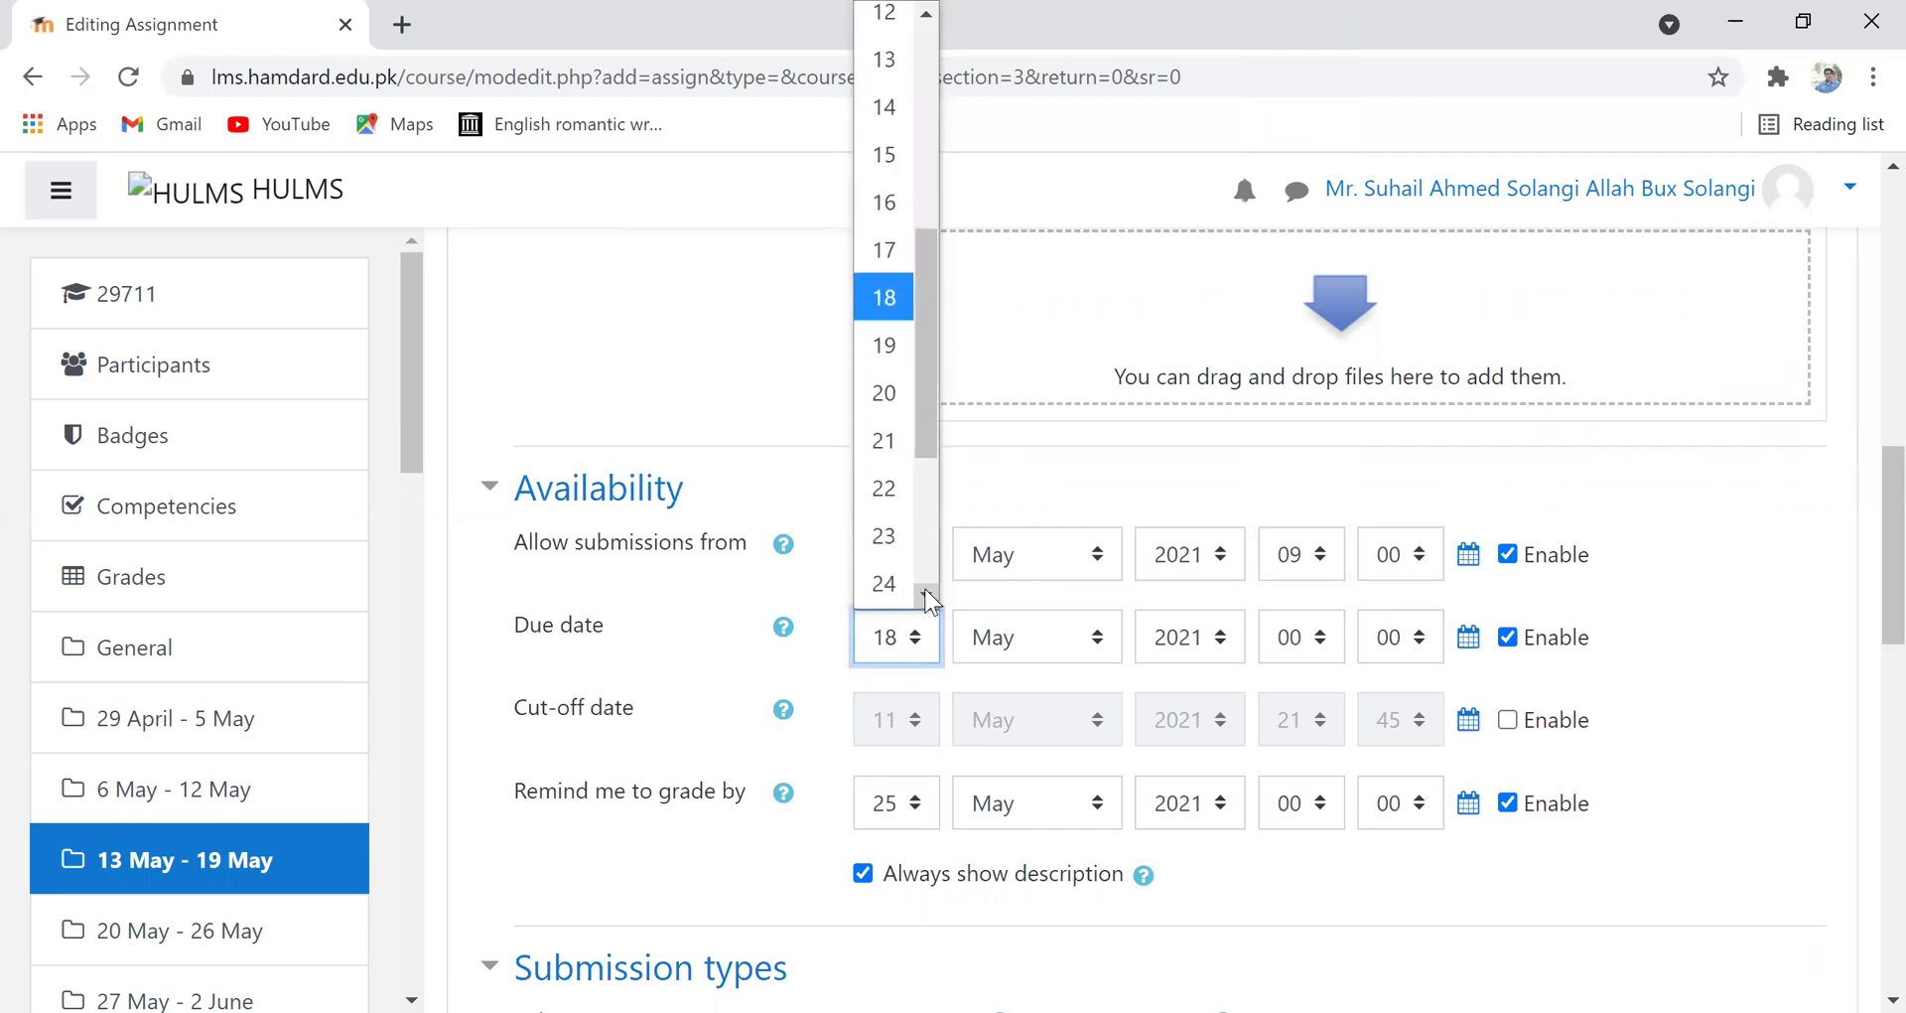
{"action": "left_click", "coordinate": [872, 324]}
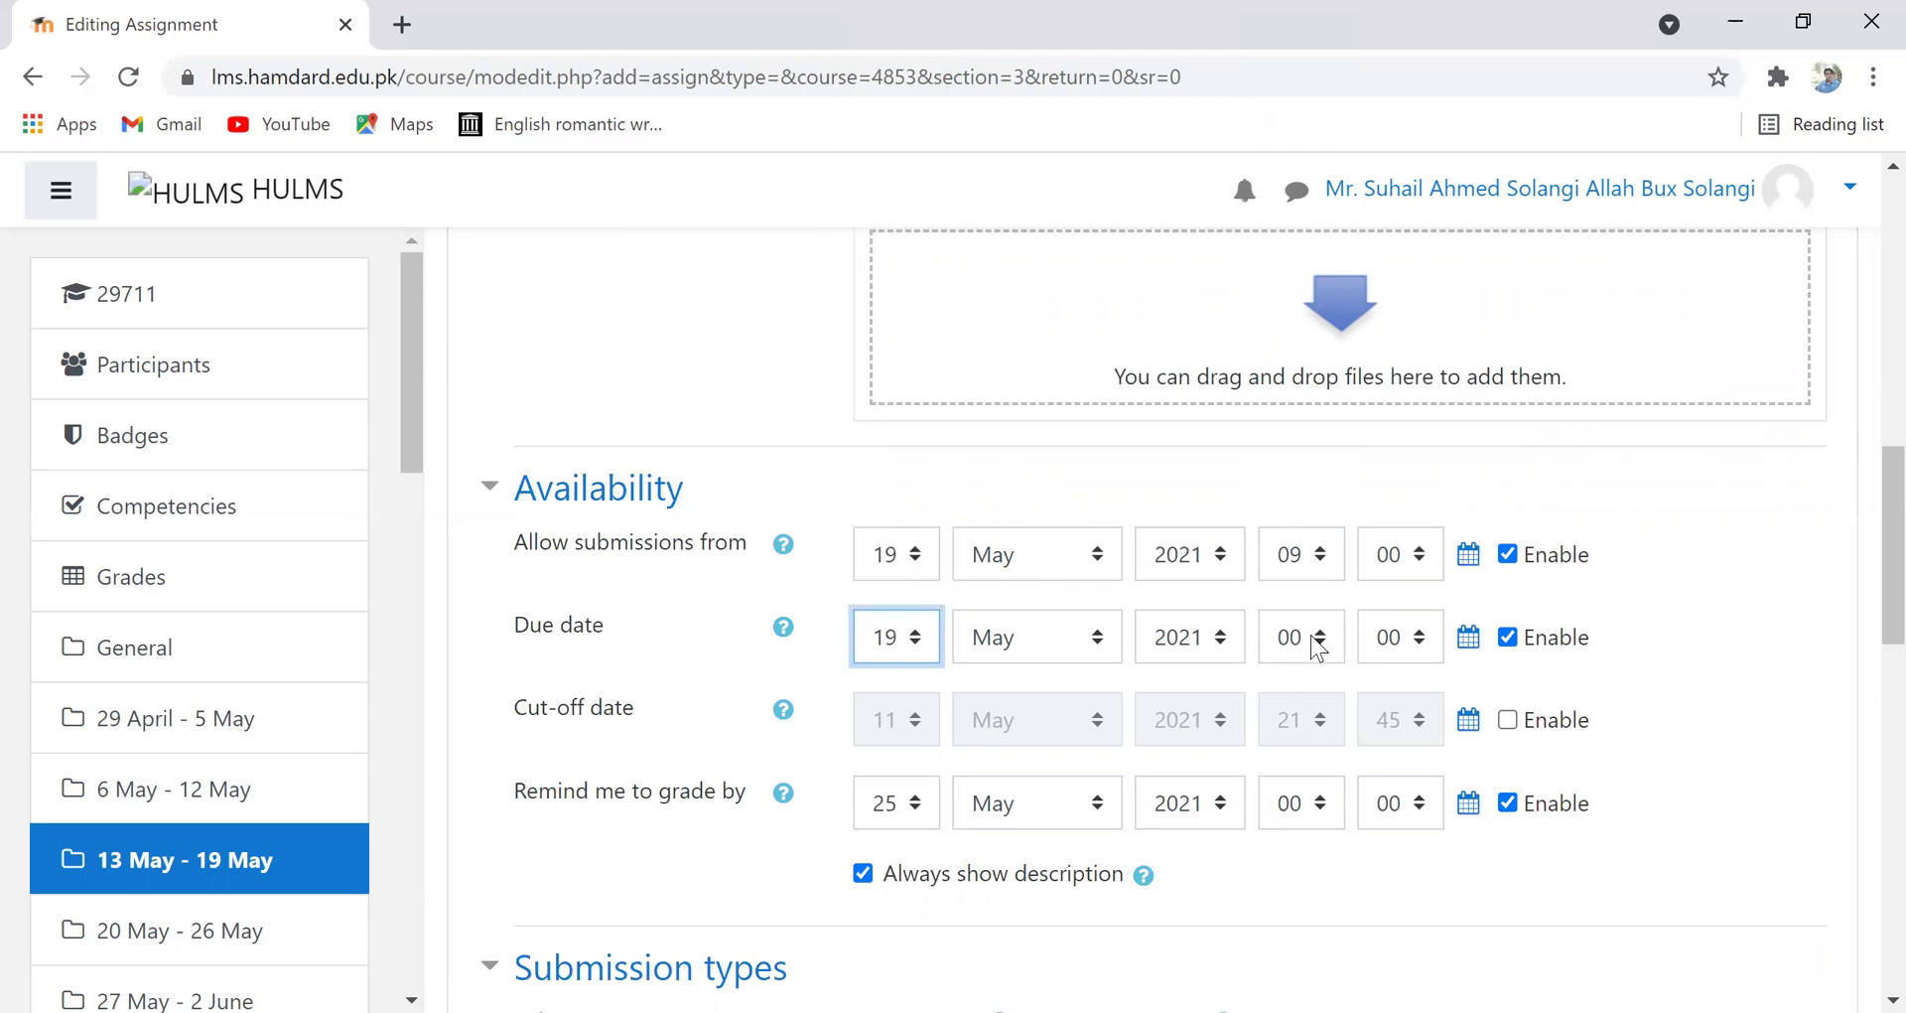
{"action": "left_click", "coordinate": [1318, 647]}
{"action": "left_click", "coordinate": [1331, 595]}
{"action": "left_click", "coordinate": [1330, 596]}
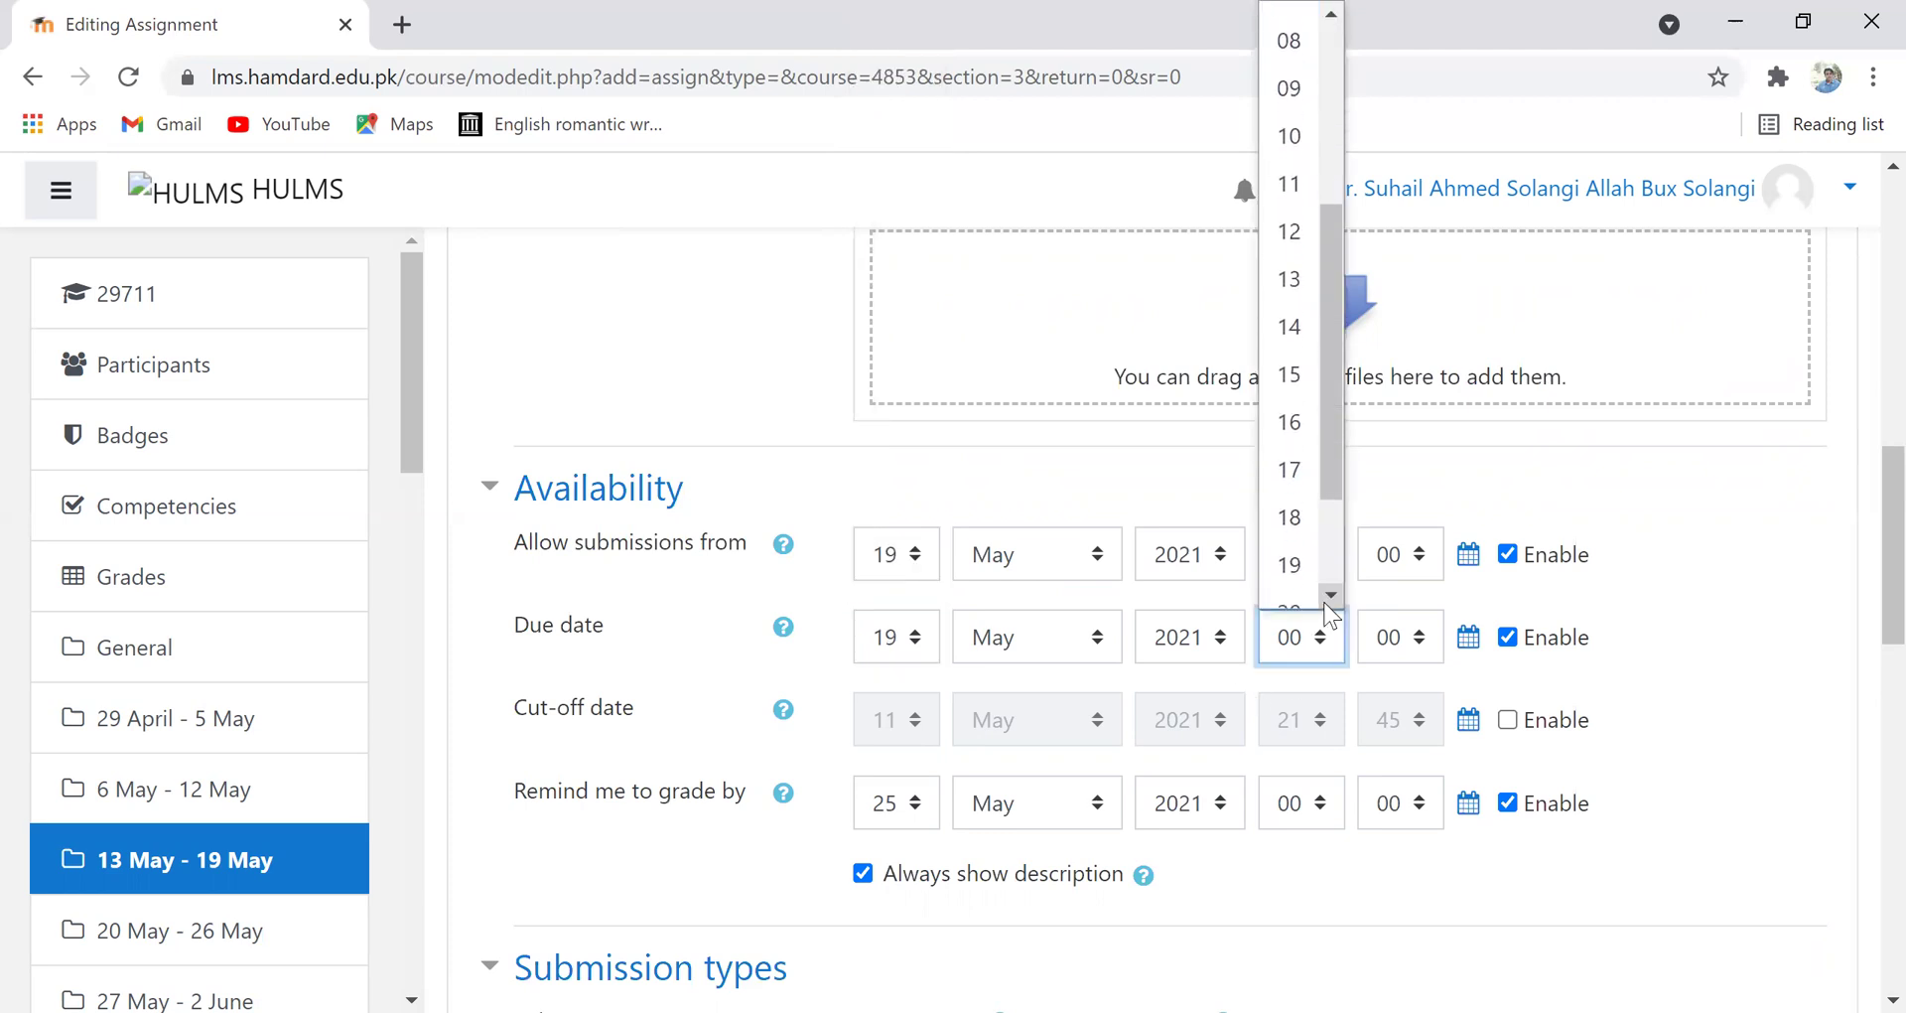
{"action": "scroll", "coordinate": [1320, 595], "scroll_direction": "down", "scroll_amount": 2}
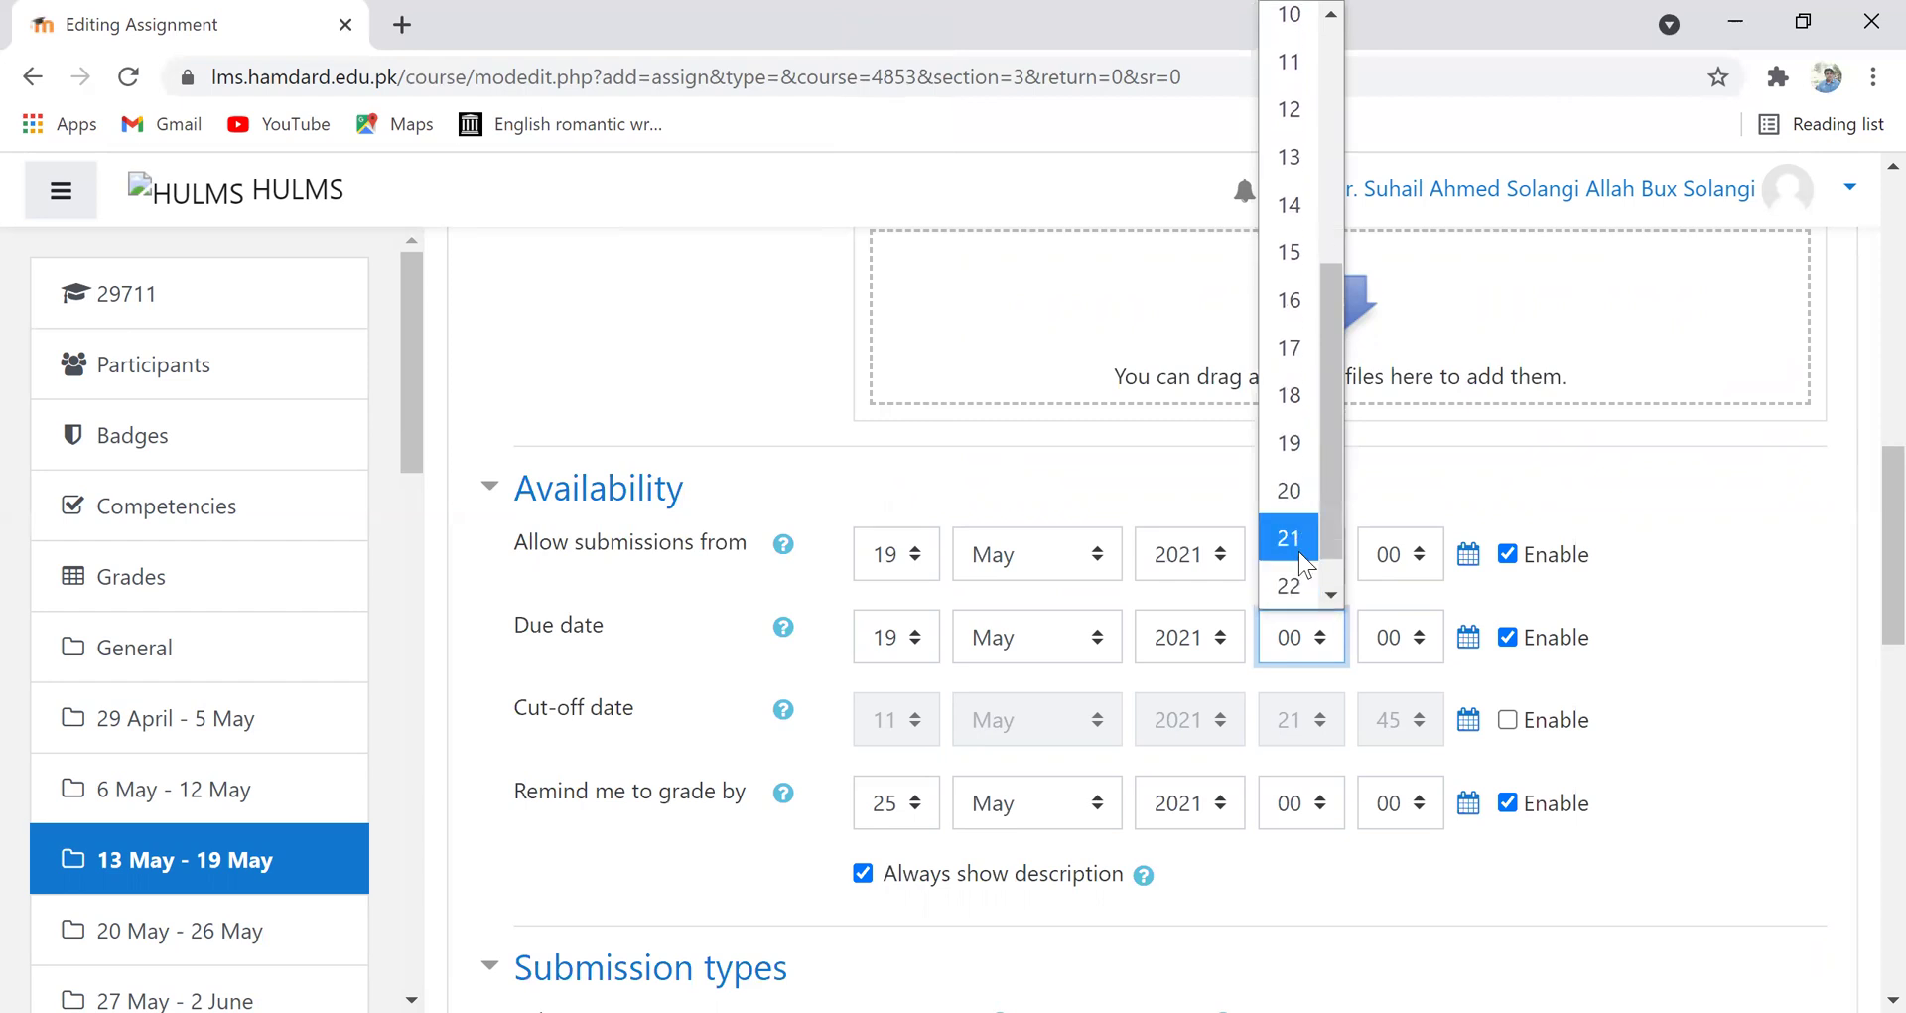
{"action": "left_click", "coordinate": [1299, 551]}
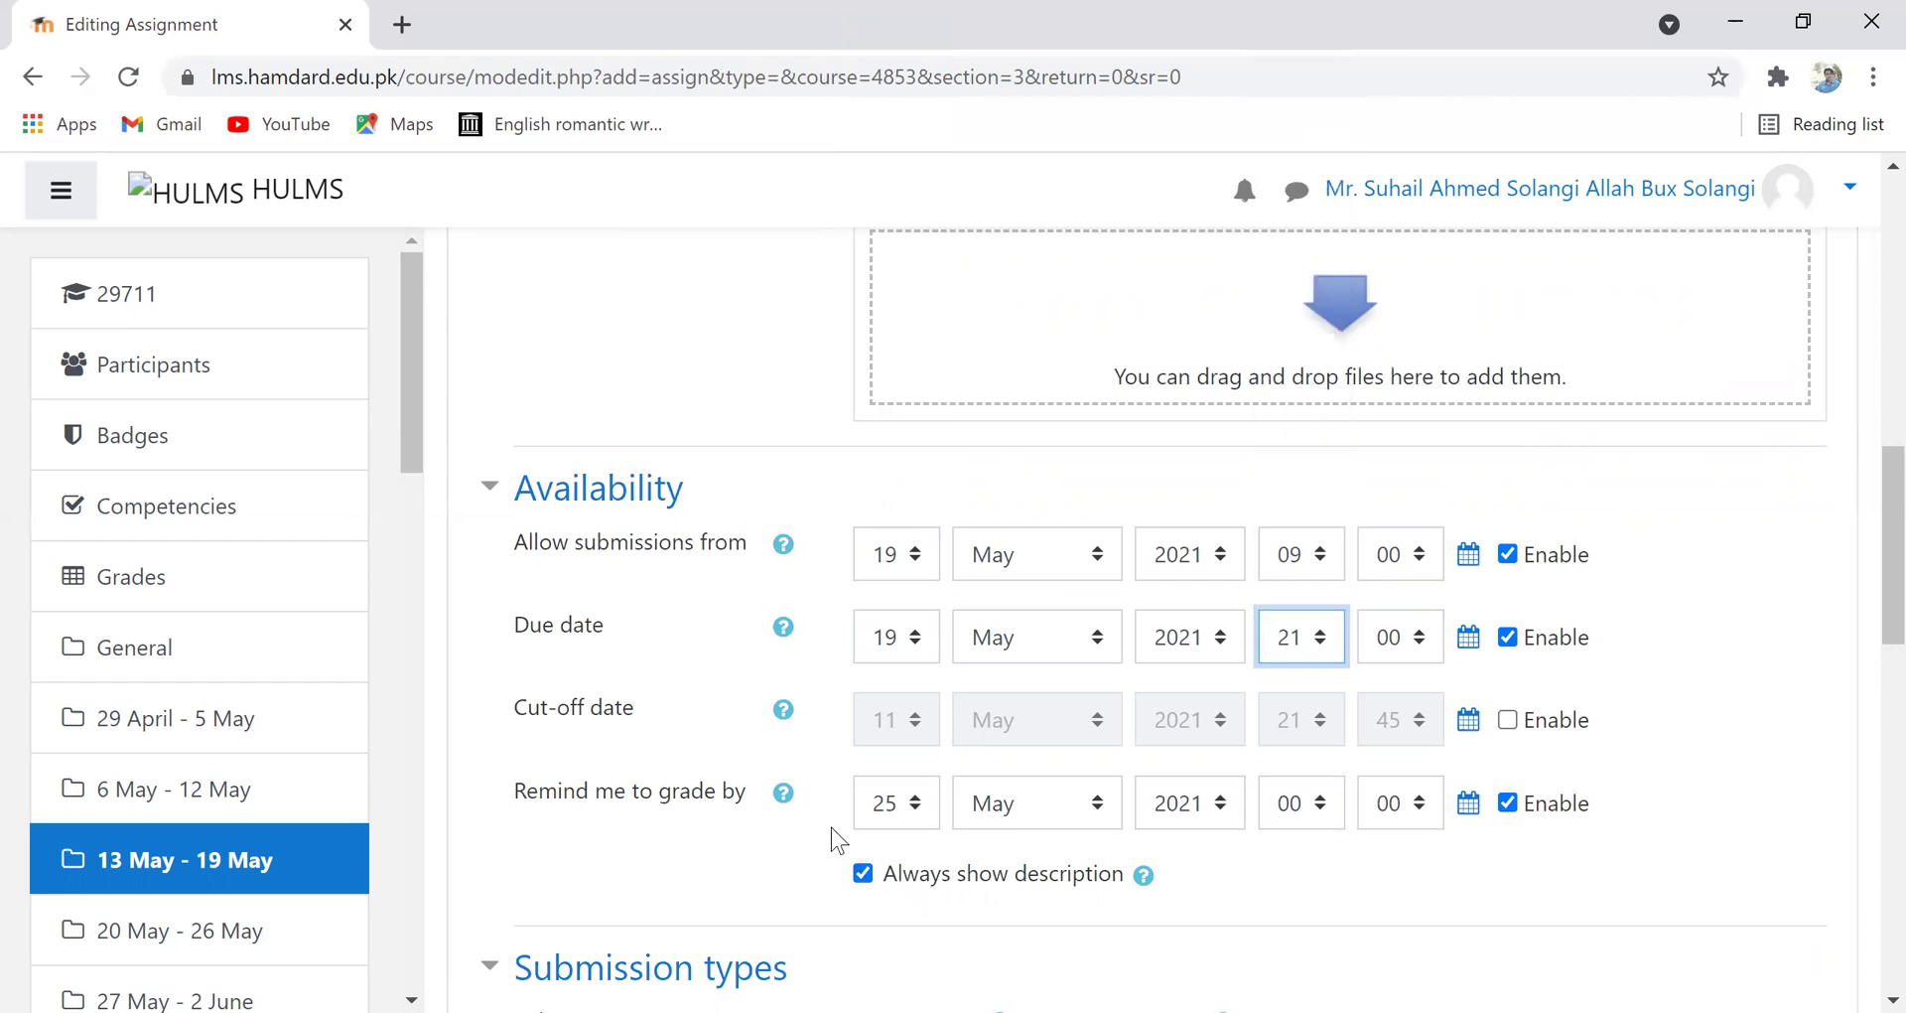
- Enable the cut-off date and set it to 19 May 2021 at 21:15
{"action": "left_click", "coordinate": [1509, 722]}
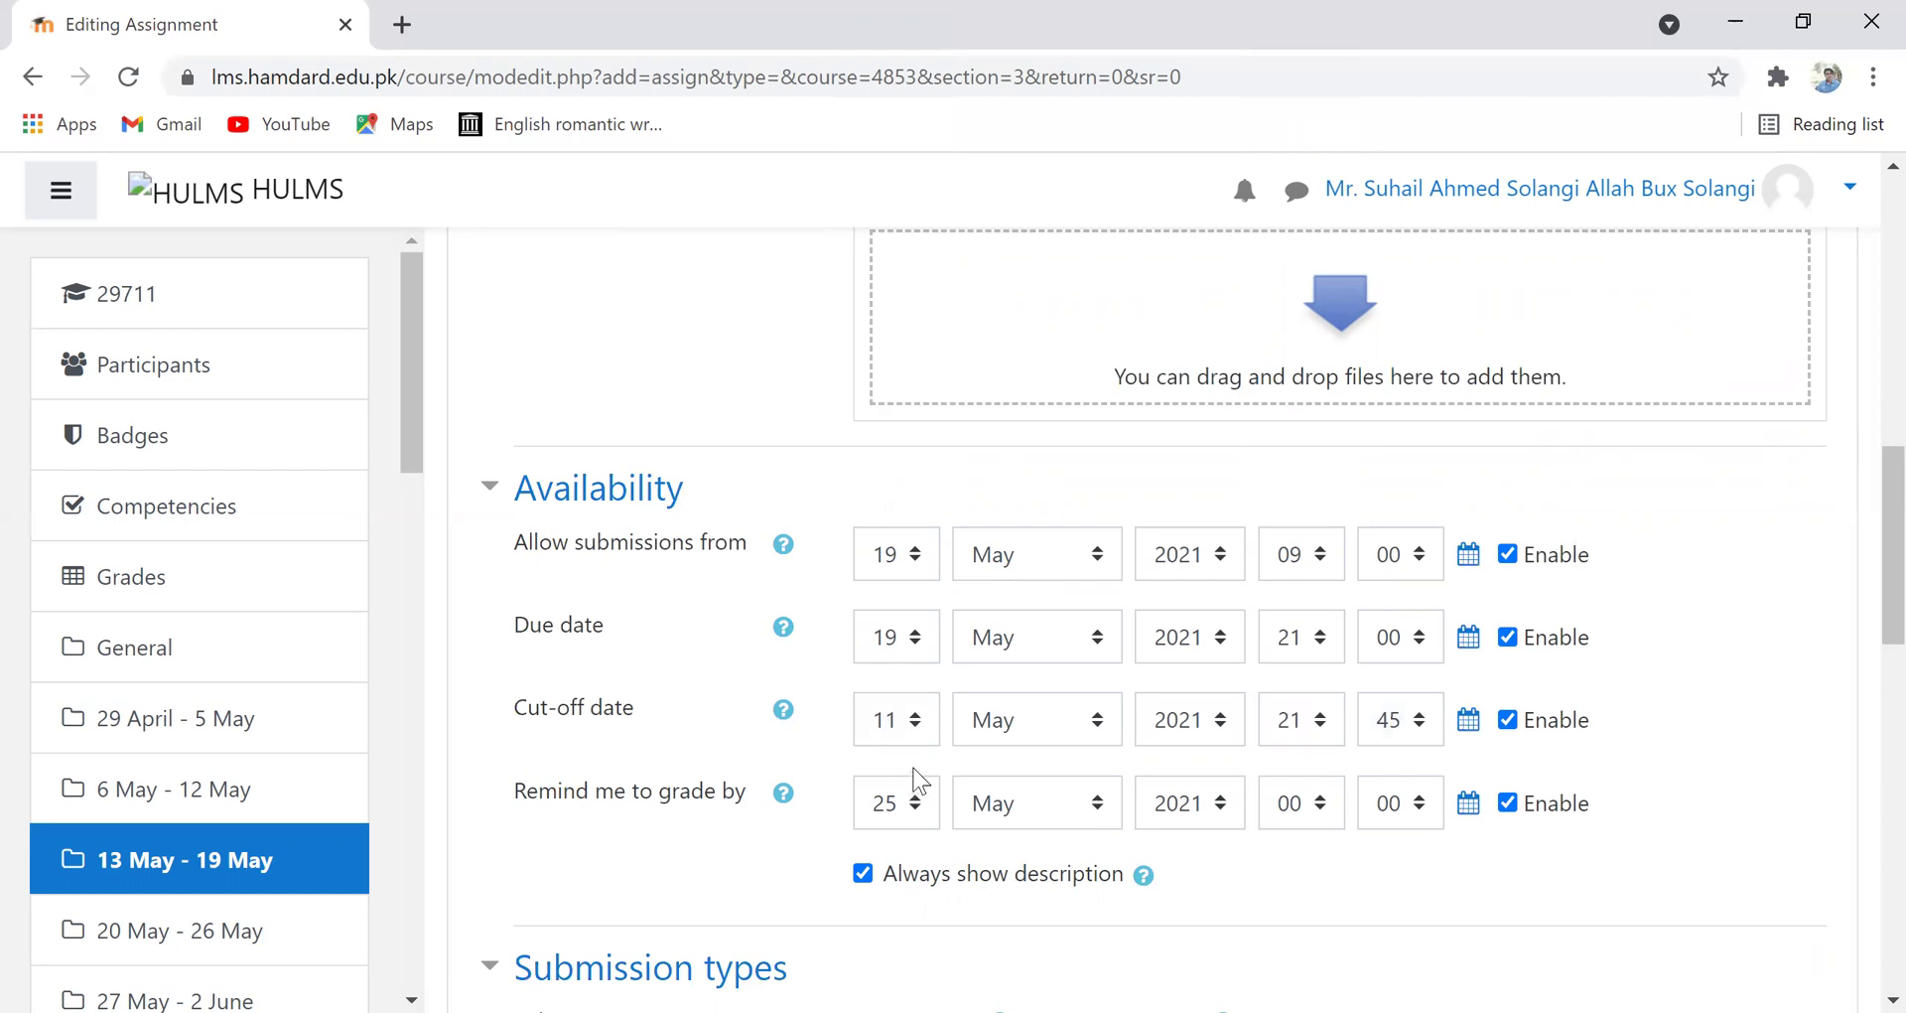
{"action": "left_click", "coordinate": [906, 722]}
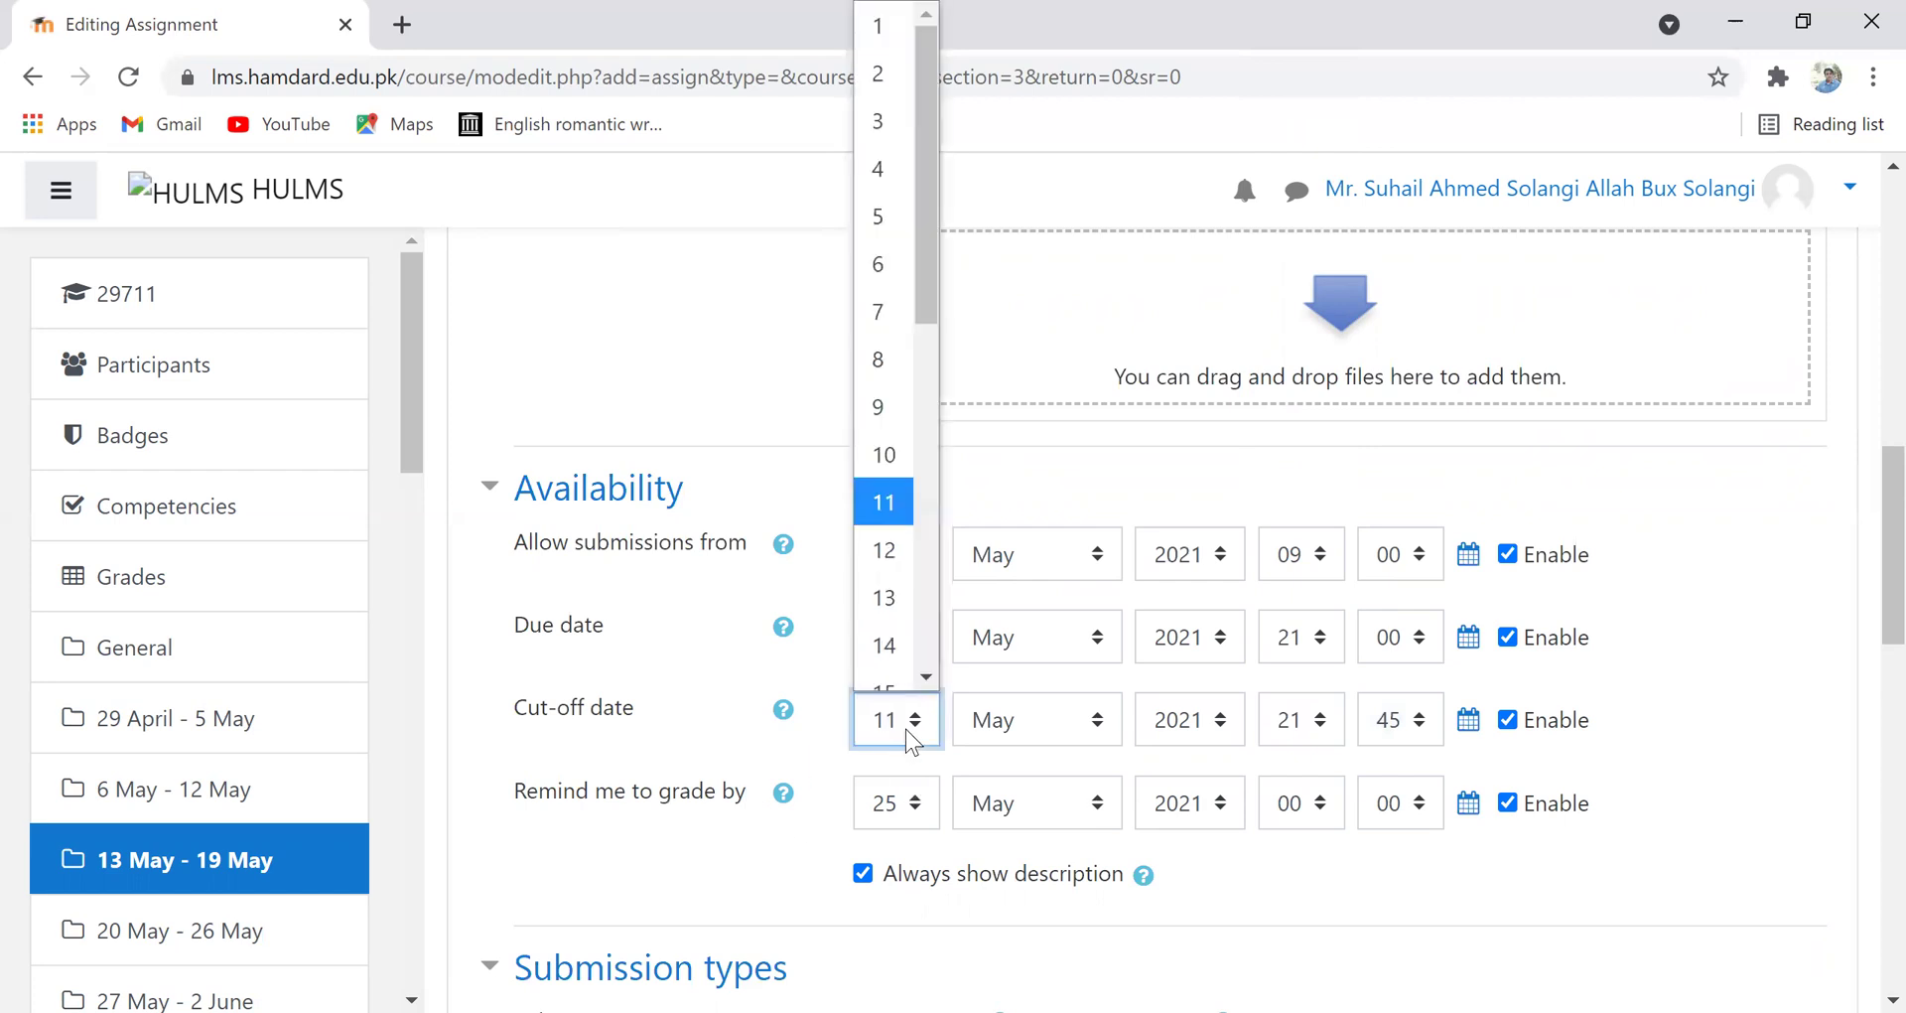
{"action": "left_click", "coordinate": [926, 677]}
{"action": "left_click", "coordinate": [925, 677]}
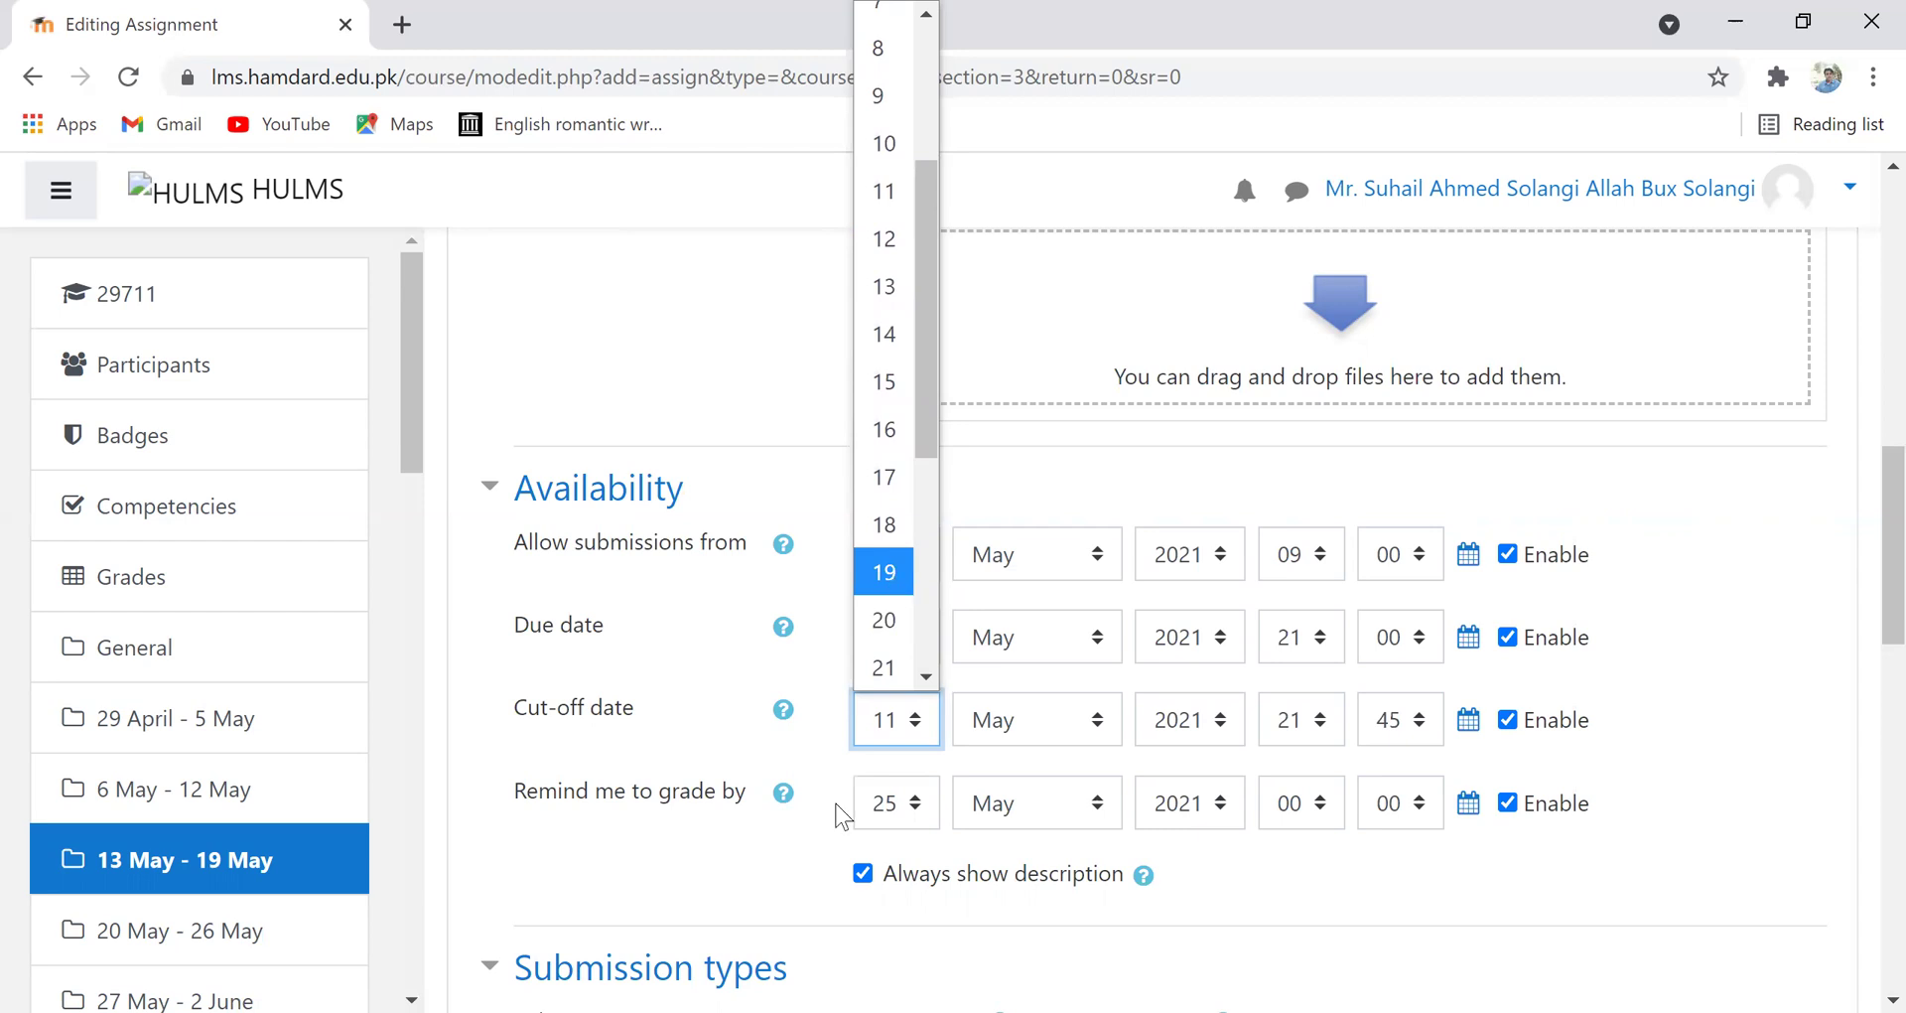
{"action": "key", "text": "Return"}
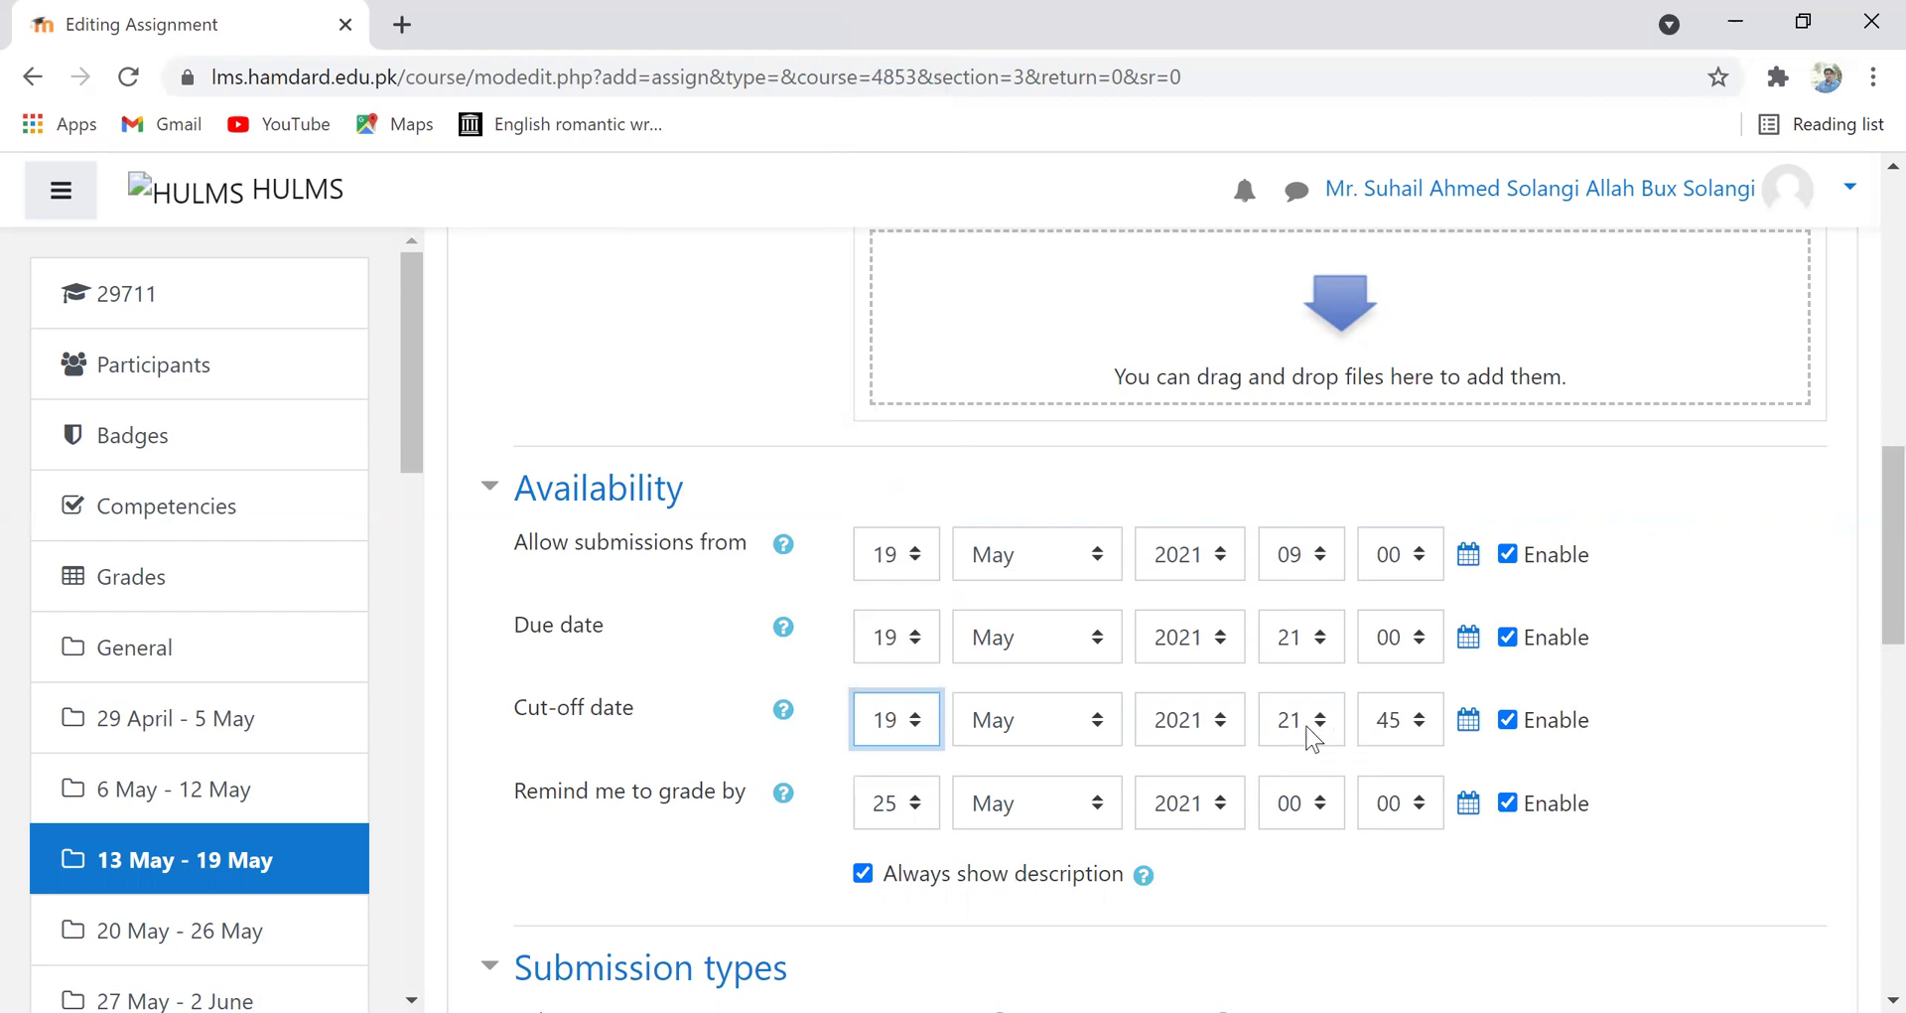
{"action": "left_click", "coordinate": [1414, 737]}
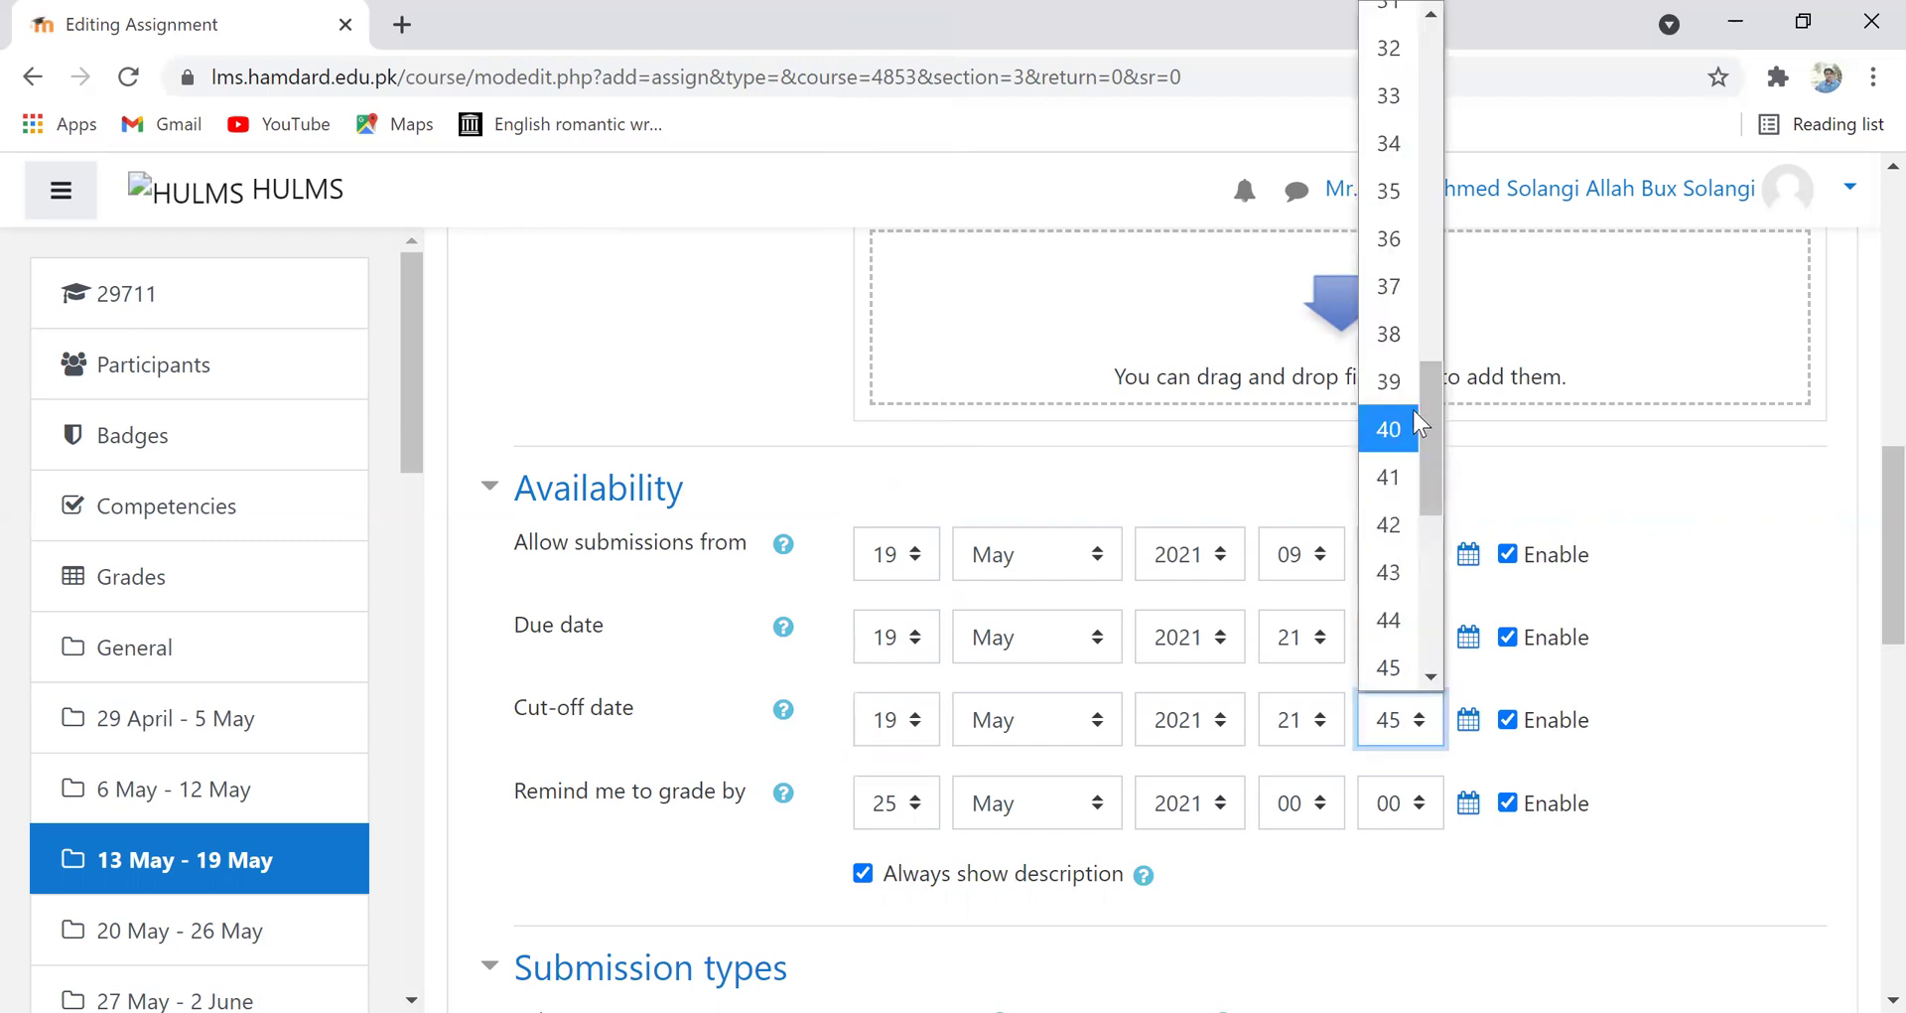
{"action": "left_click_drag", "start_coordinate": [1421, 366], "coordinate": [1438, 170]}
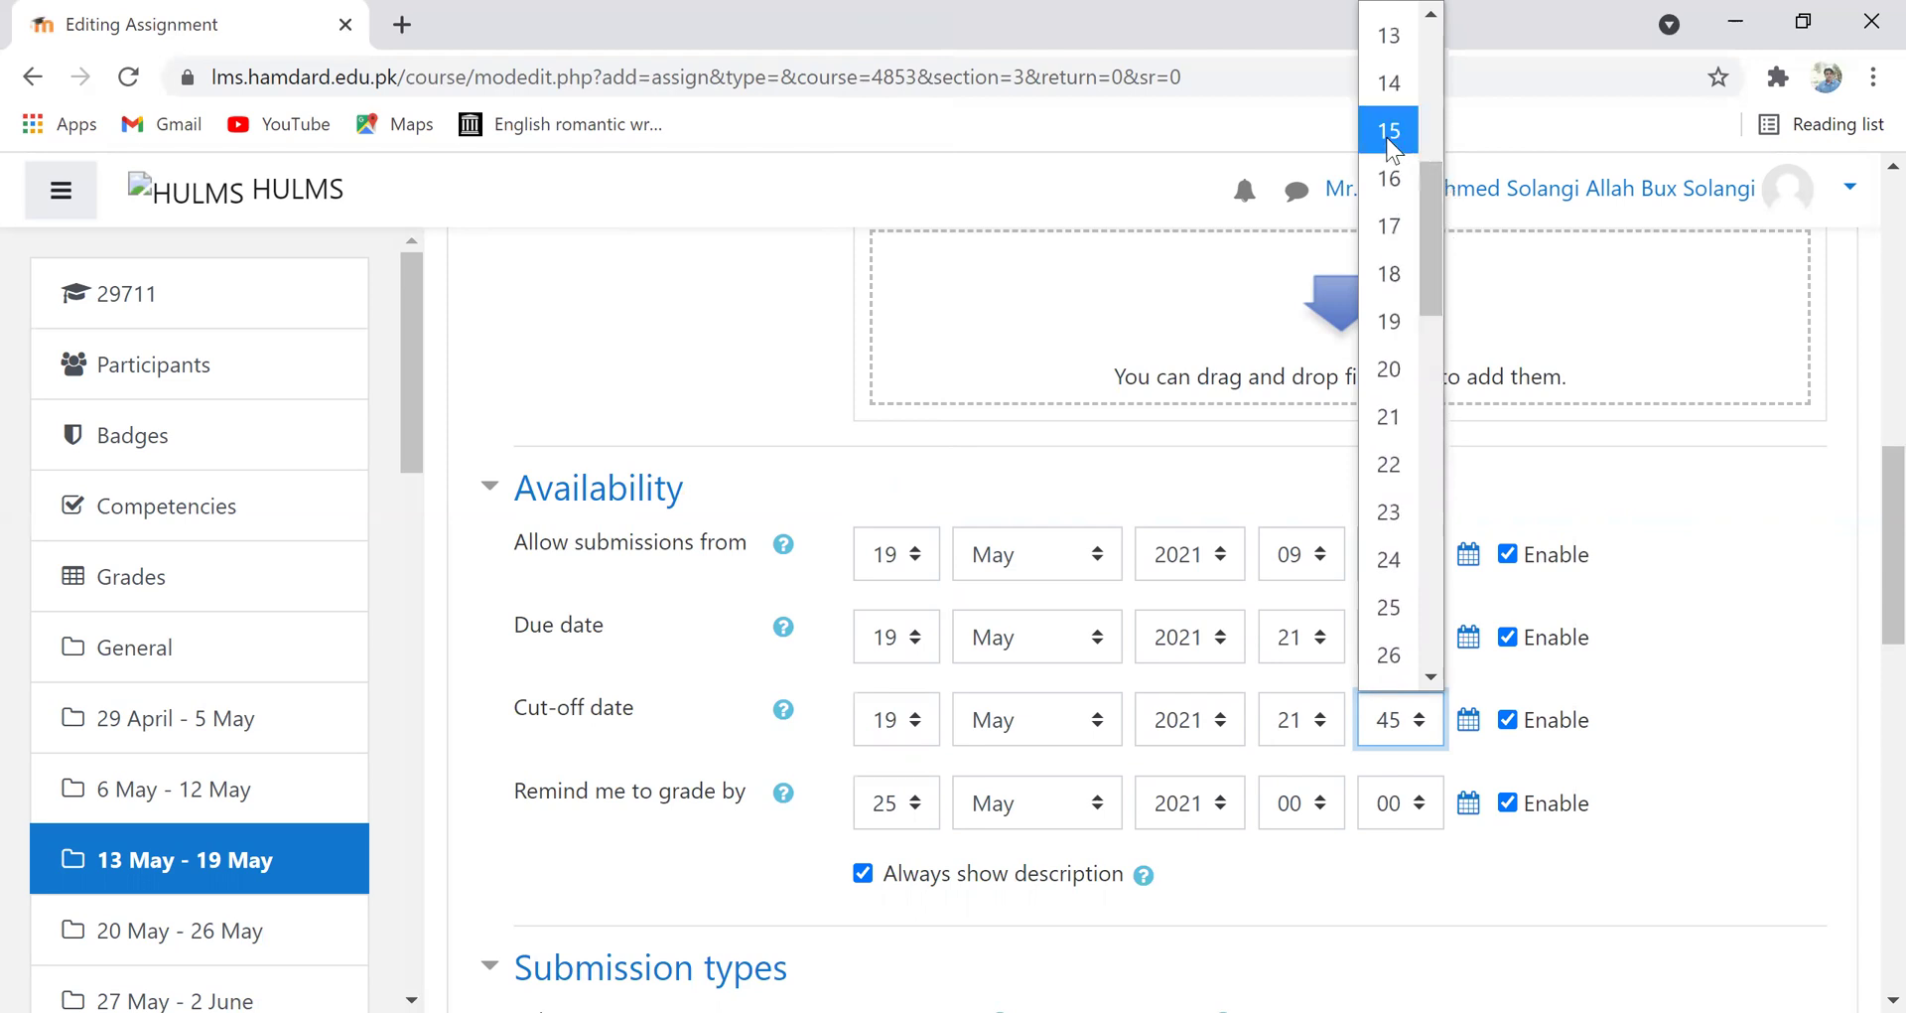
{"action": "left_click", "coordinate": [1392, 149]}
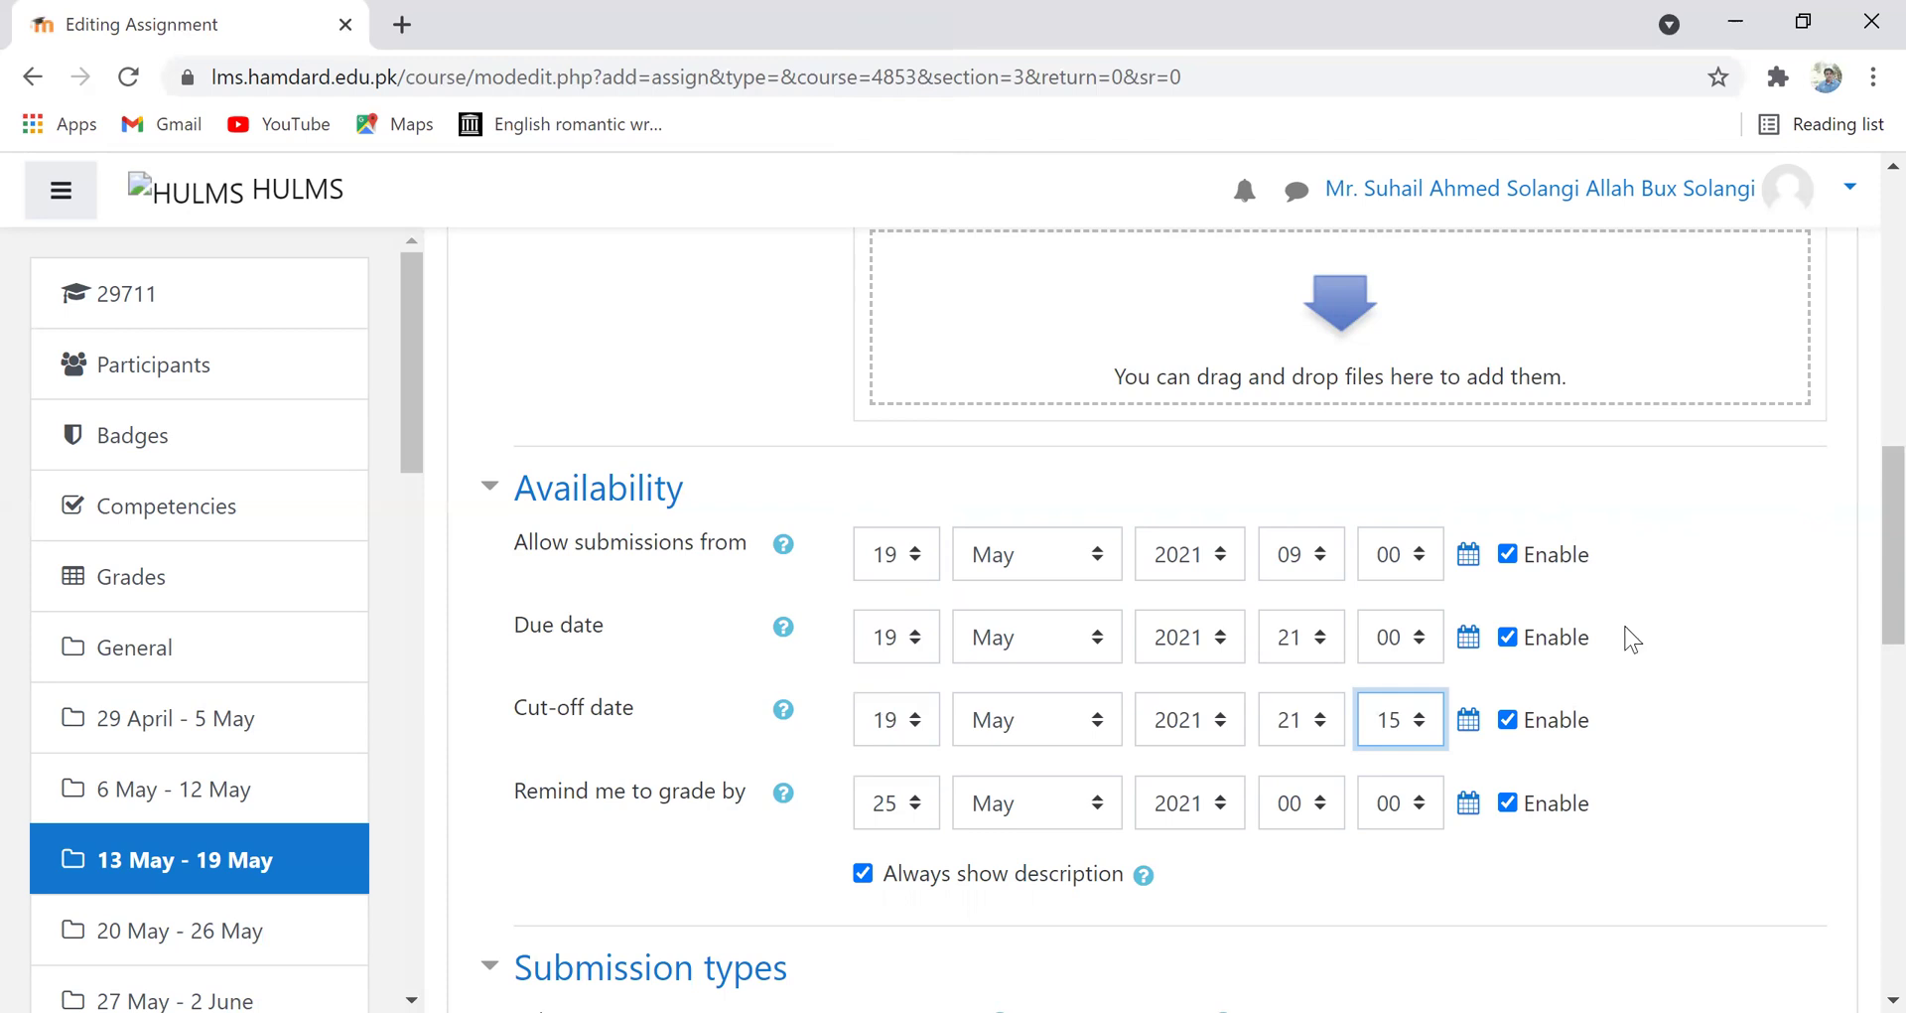
{"action": "left_click", "coordinate": [1509, 722]}
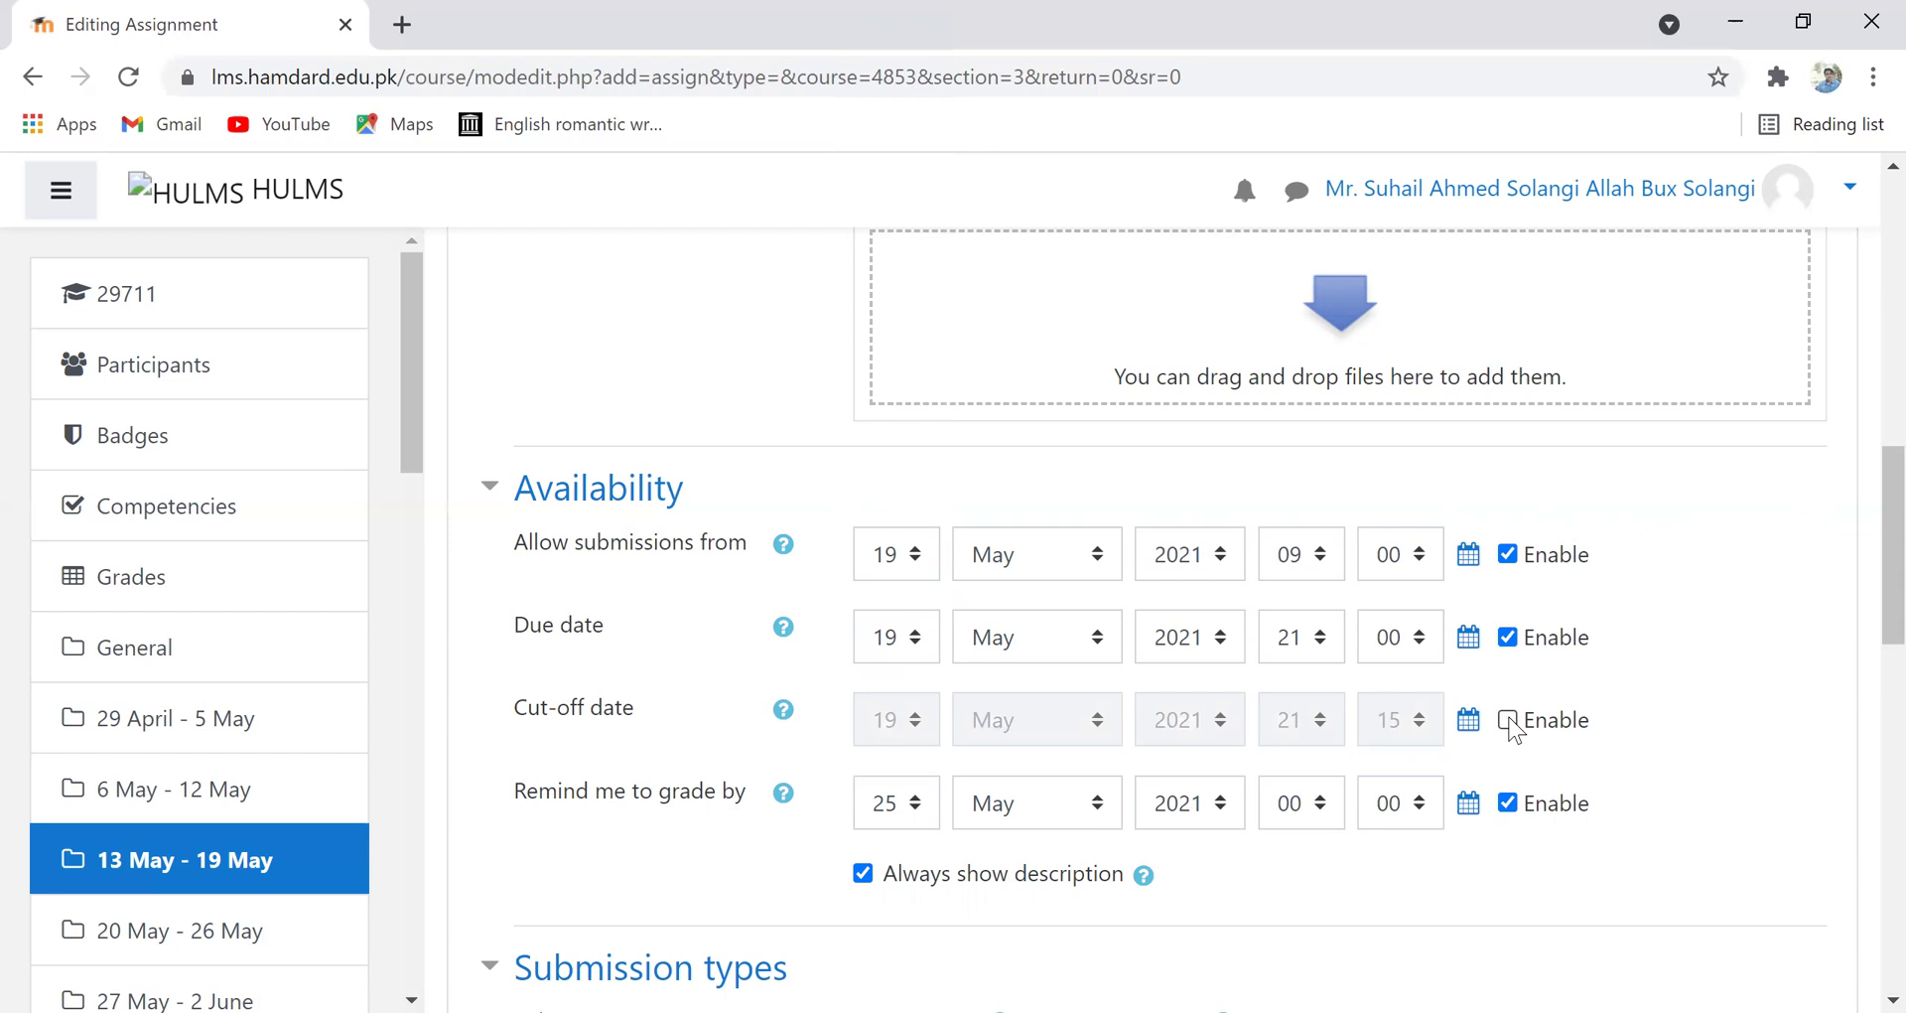
{"action": "left_click", "coordinate": [1509, 722]}
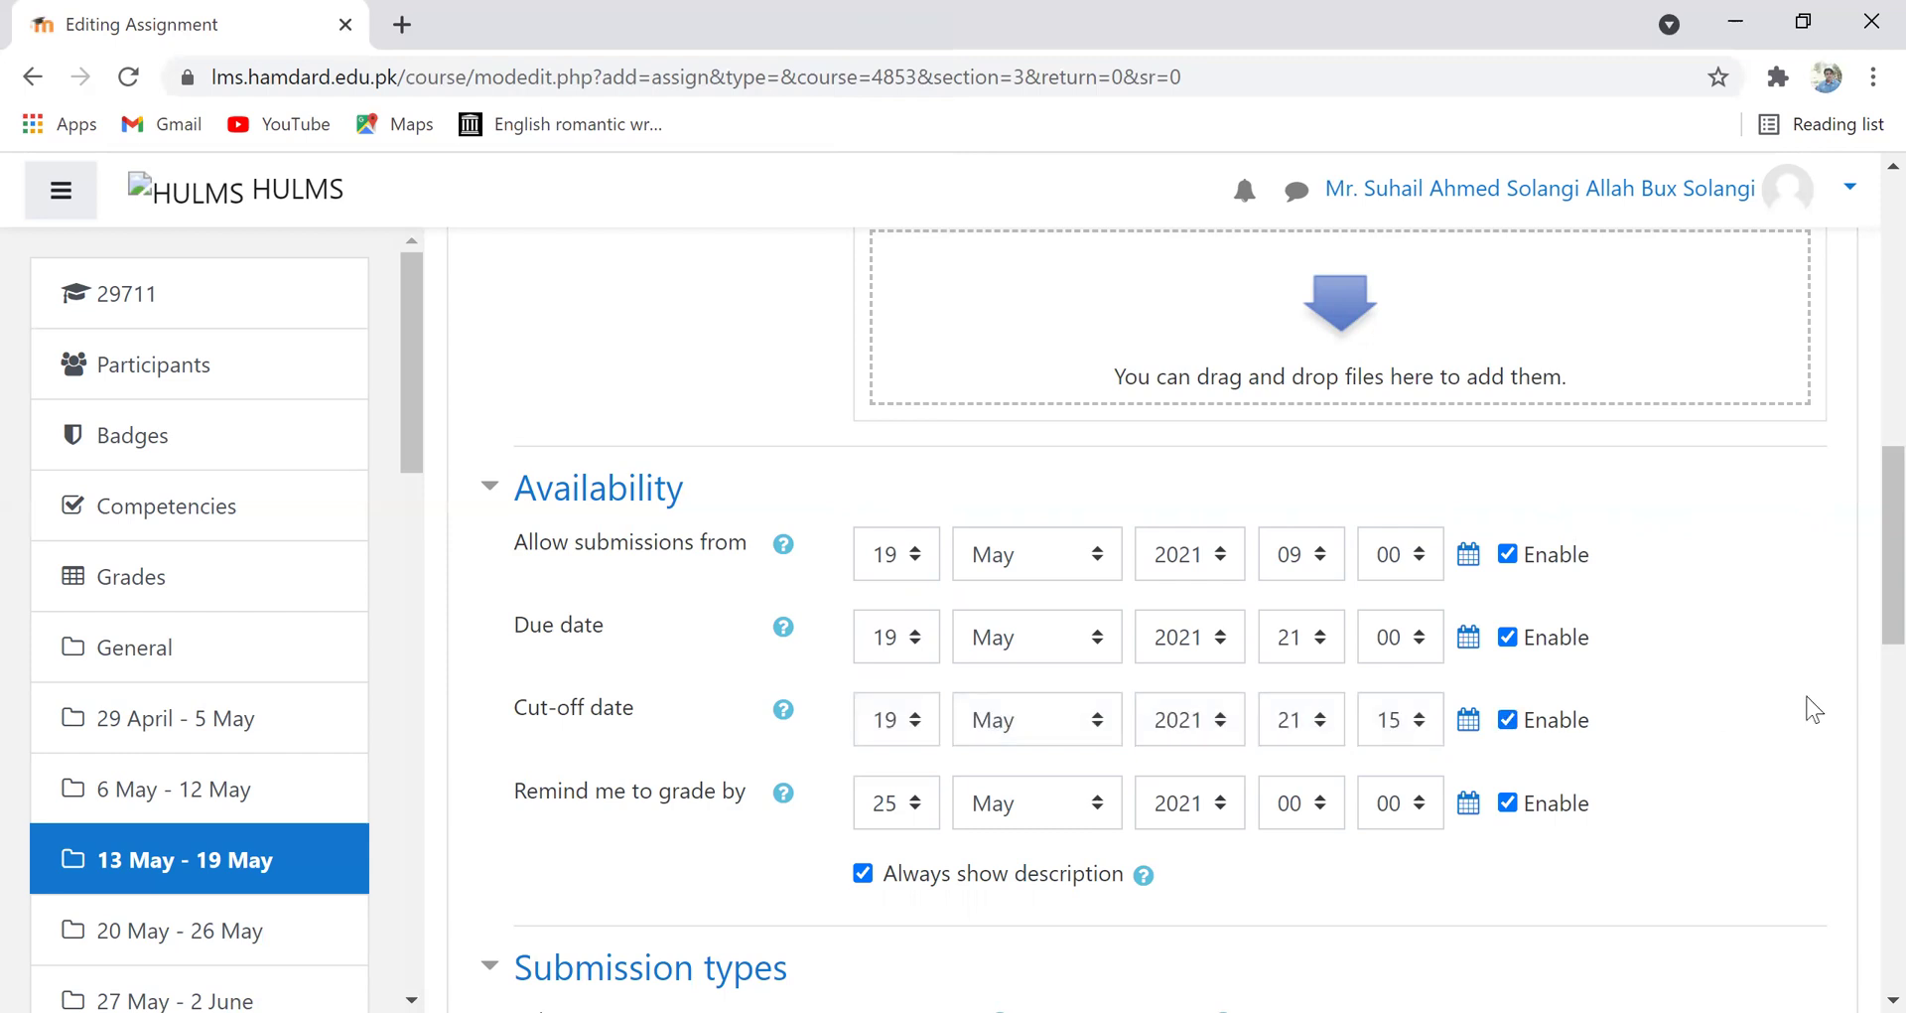
- Enable Online text submissions with a 2000-word limit
{"action": "scroll", "coordinate": [1862, 646], "scroll_direction": "down", "scroll_amount": 2}
{"action": "scroll", "coordinate": [1867, 685], "scroll_direction": "down", "scroll_amount": 1}
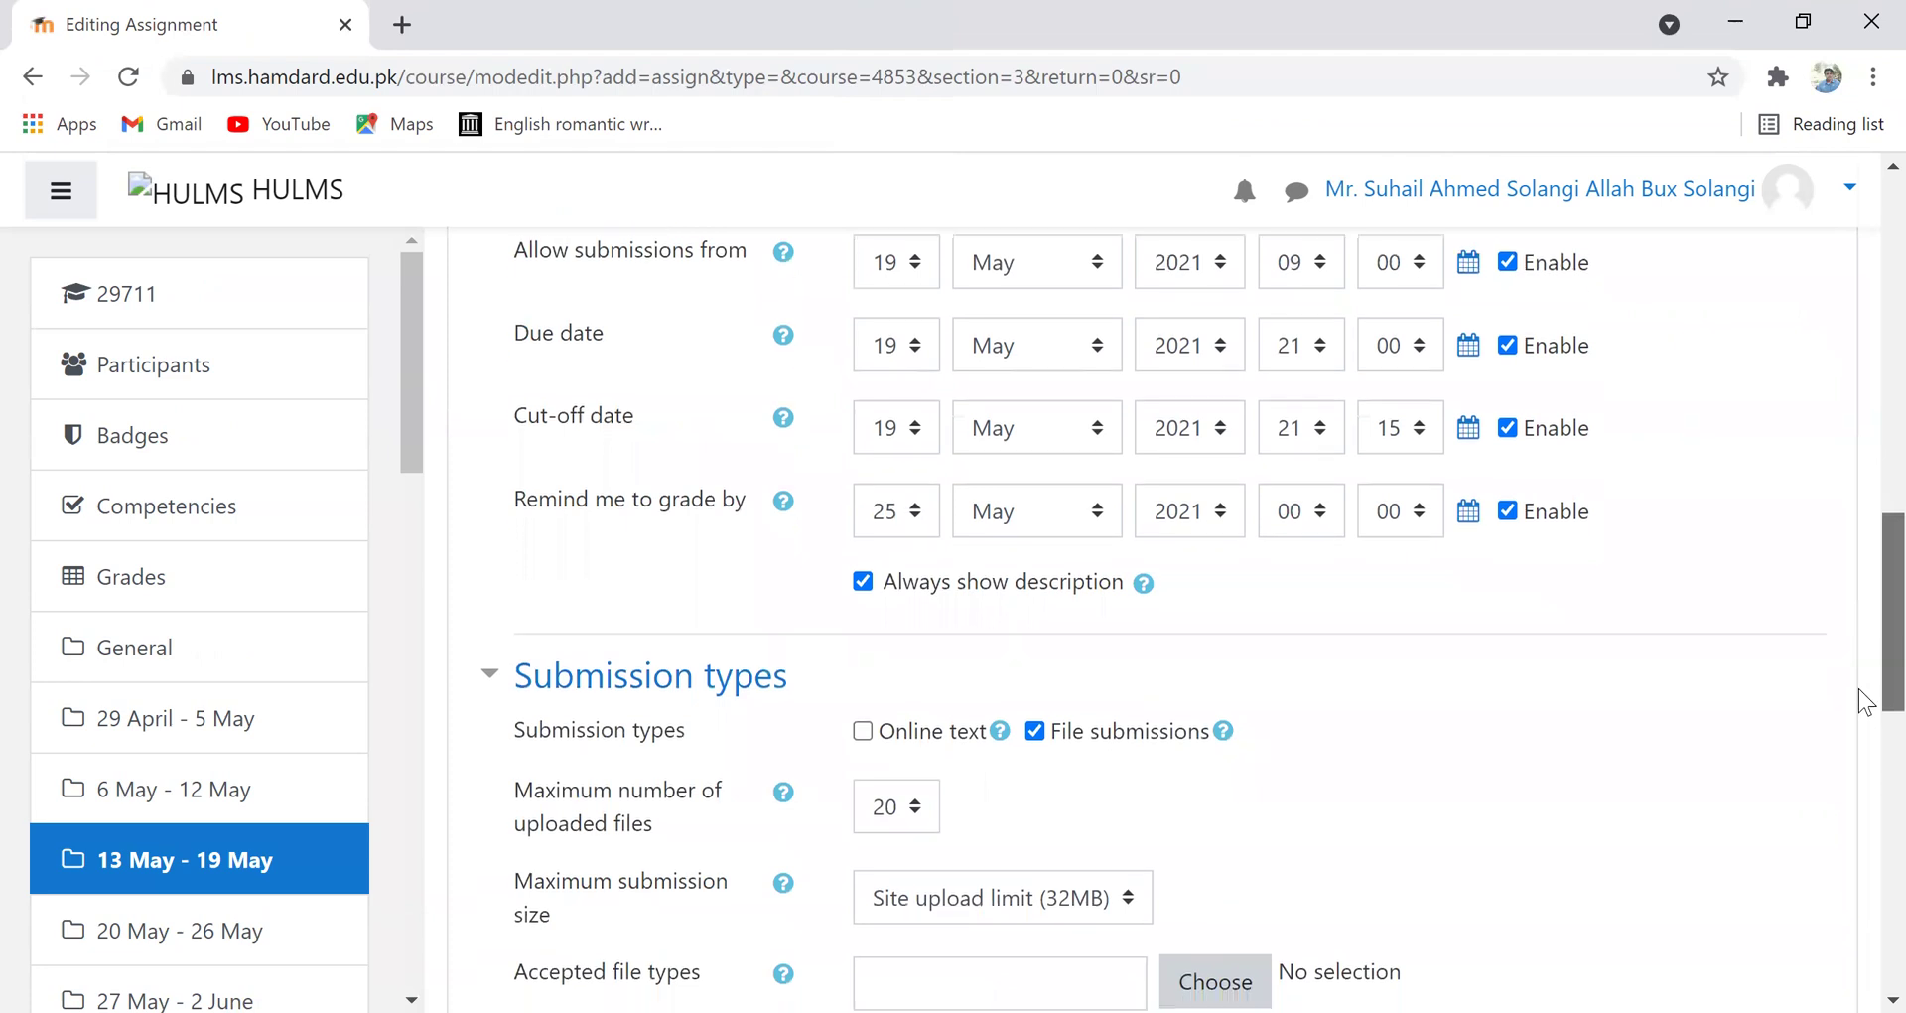
{"action": "scroll", "coordinate": [1867, 695], "scroll_direction": "down", "scroll_amount": 1}
{"action": "scroll", "coordinate": [1859, 740], "scroll_direction": "down", "scroll_amount": 2}
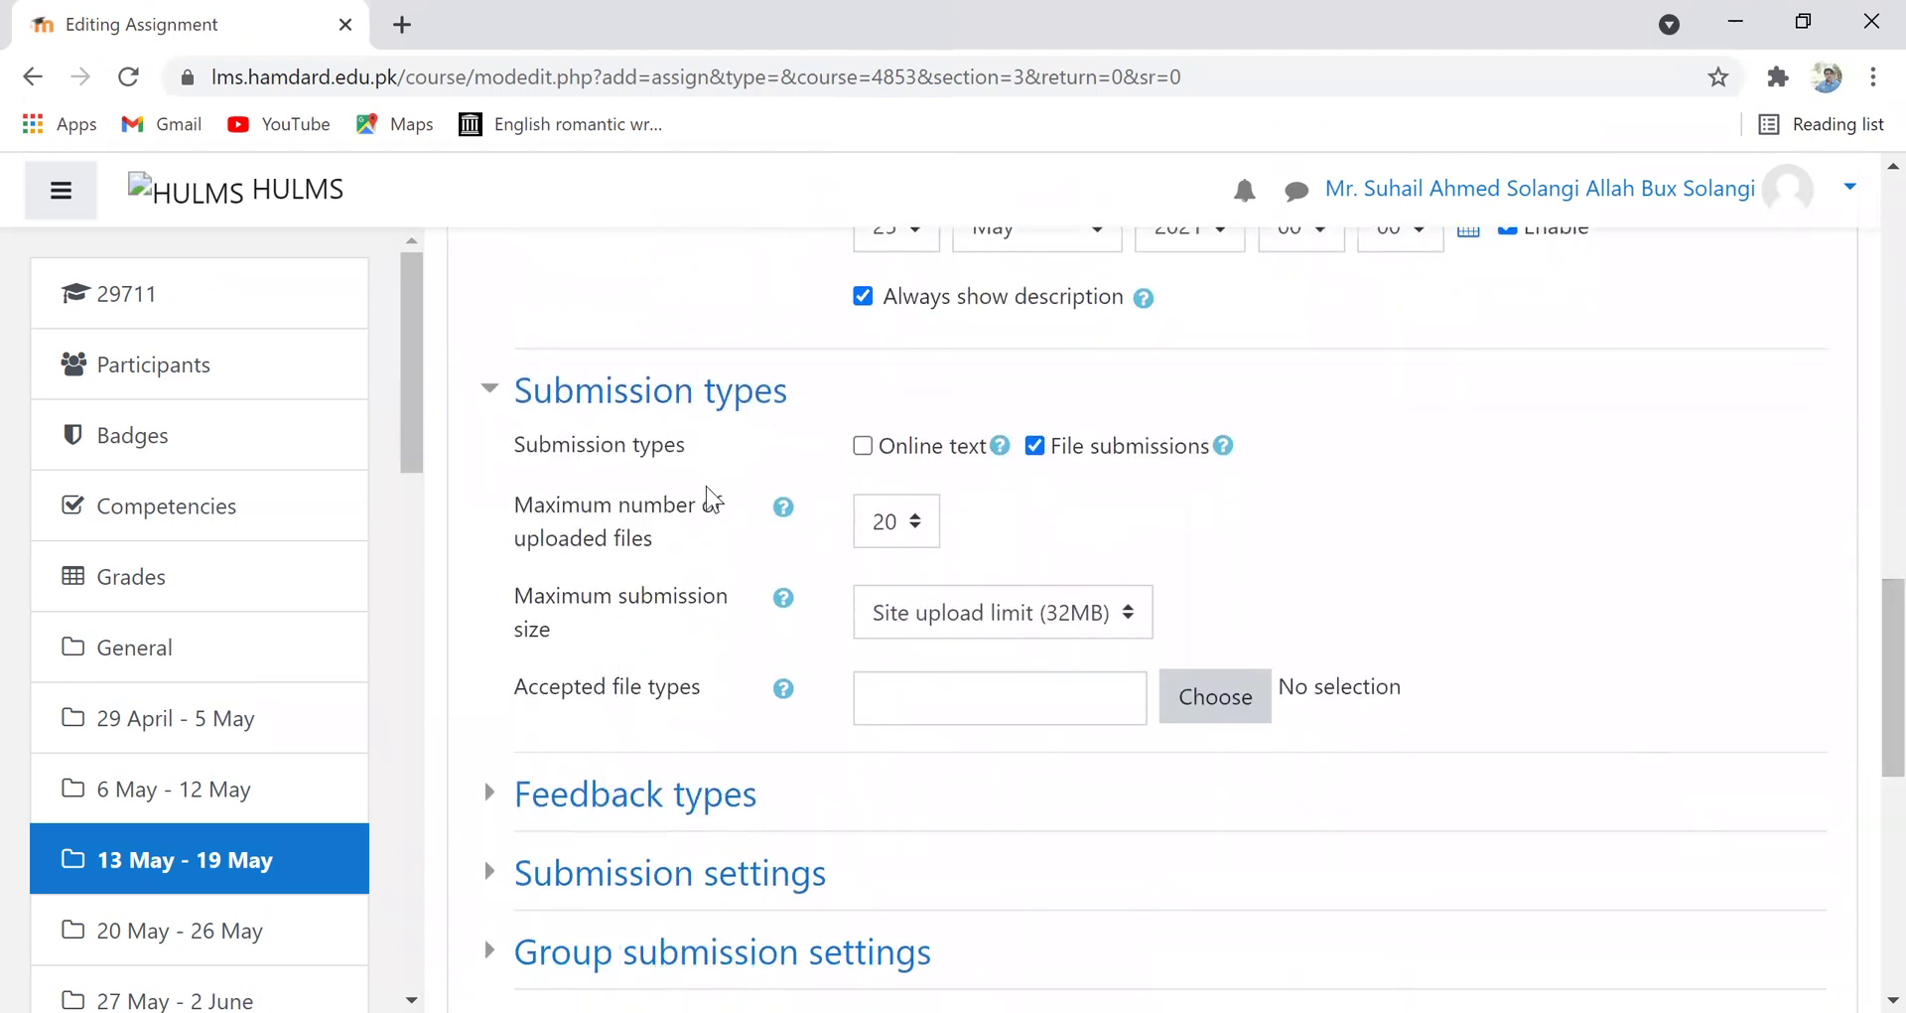
{"action": "left_click", "coordinate": [862, 449]}
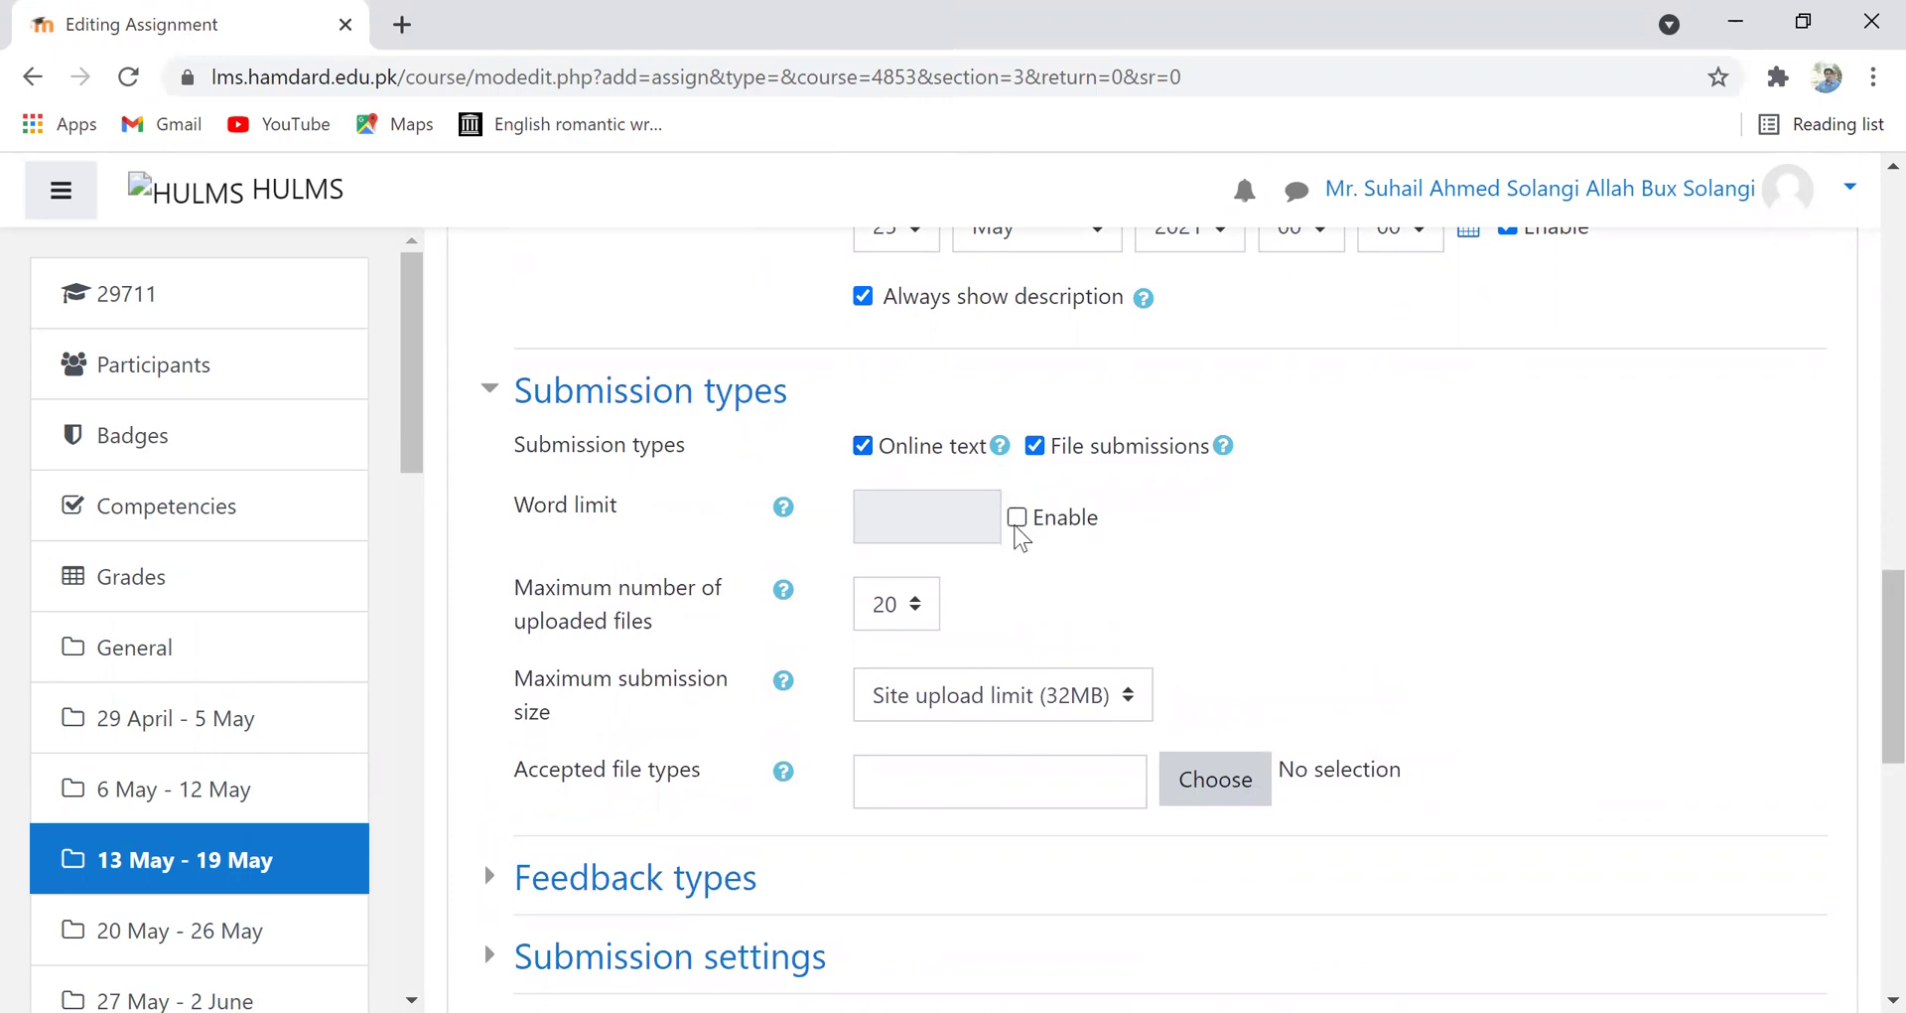
{"action": "left_click", "coordinate": [1017, 518]}
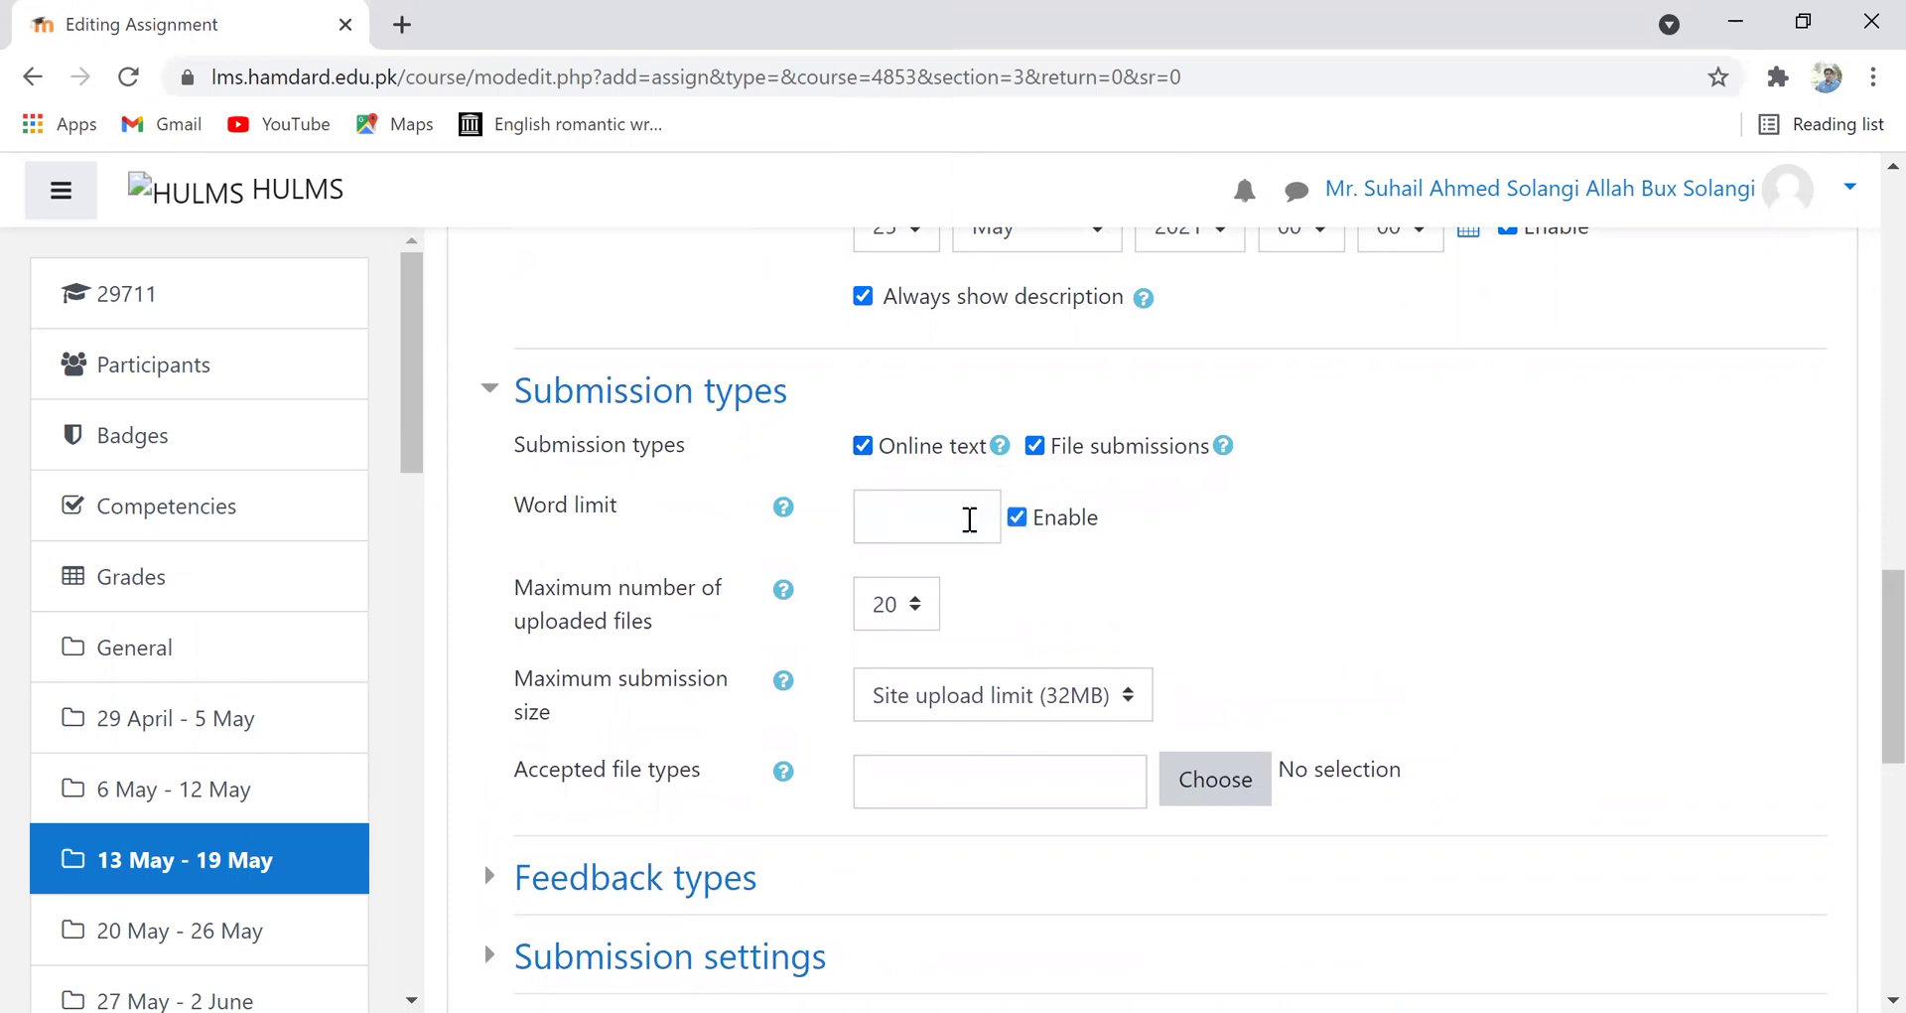
{"action": "left_click", "coordinate": [970, 517]}
{"action": "type", "text": "2000"}
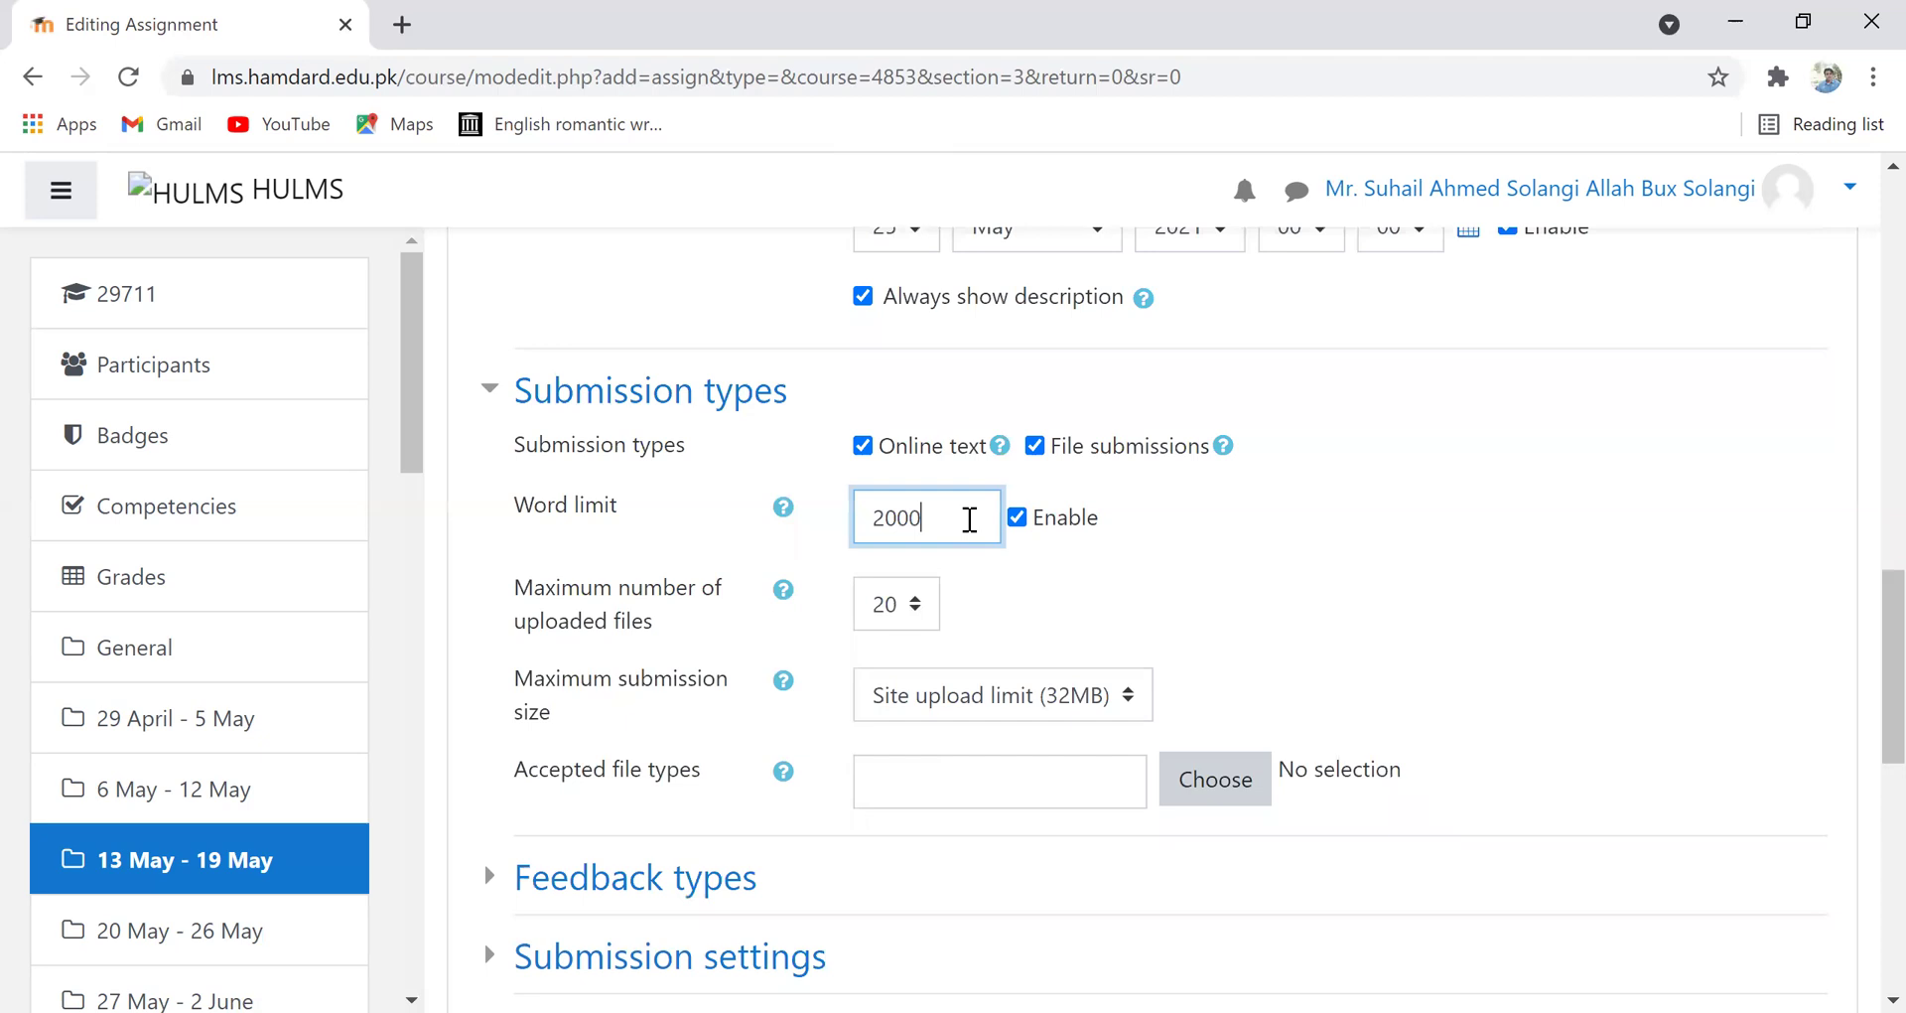
{"action": "left_click", "coordinate": [1066, 600]}
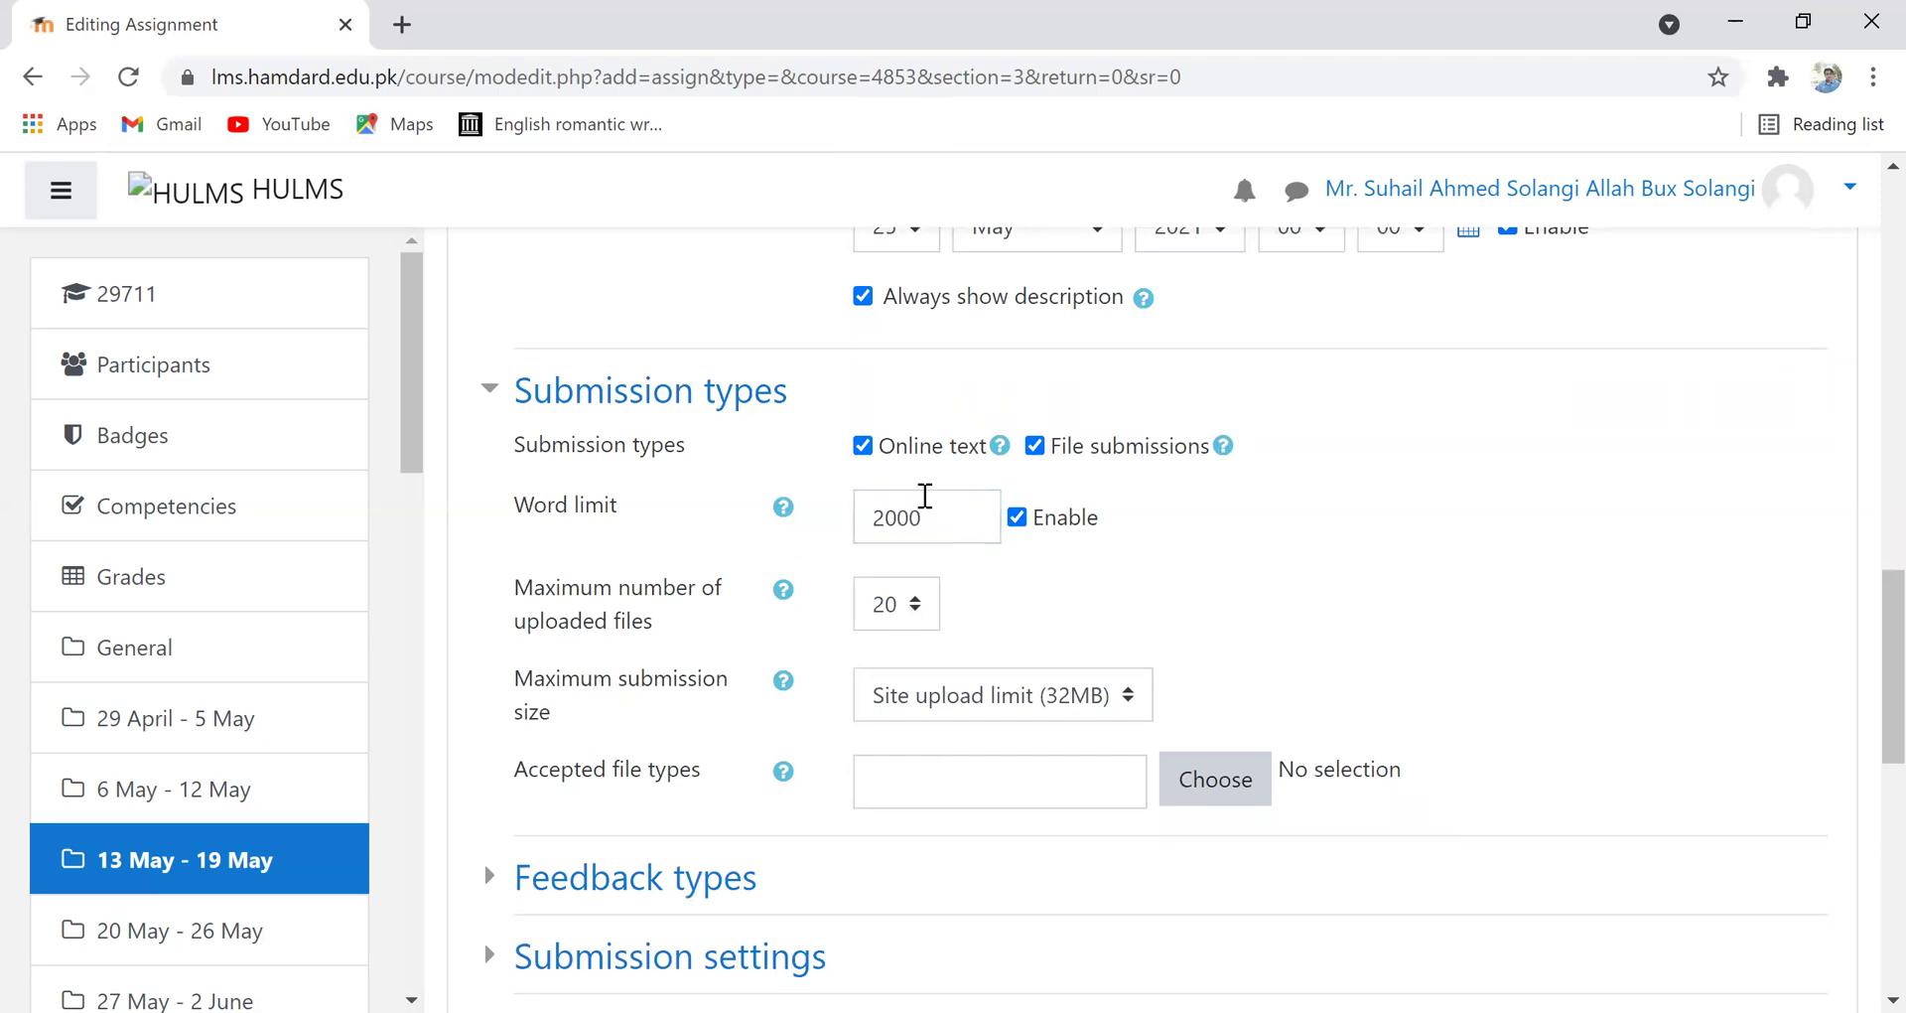
- Set the assignment's Maximum grade to 20 points
{"action": "left_click_drag", "start_coordinate": [1863, 695], "coordinate": [1861, 838]}
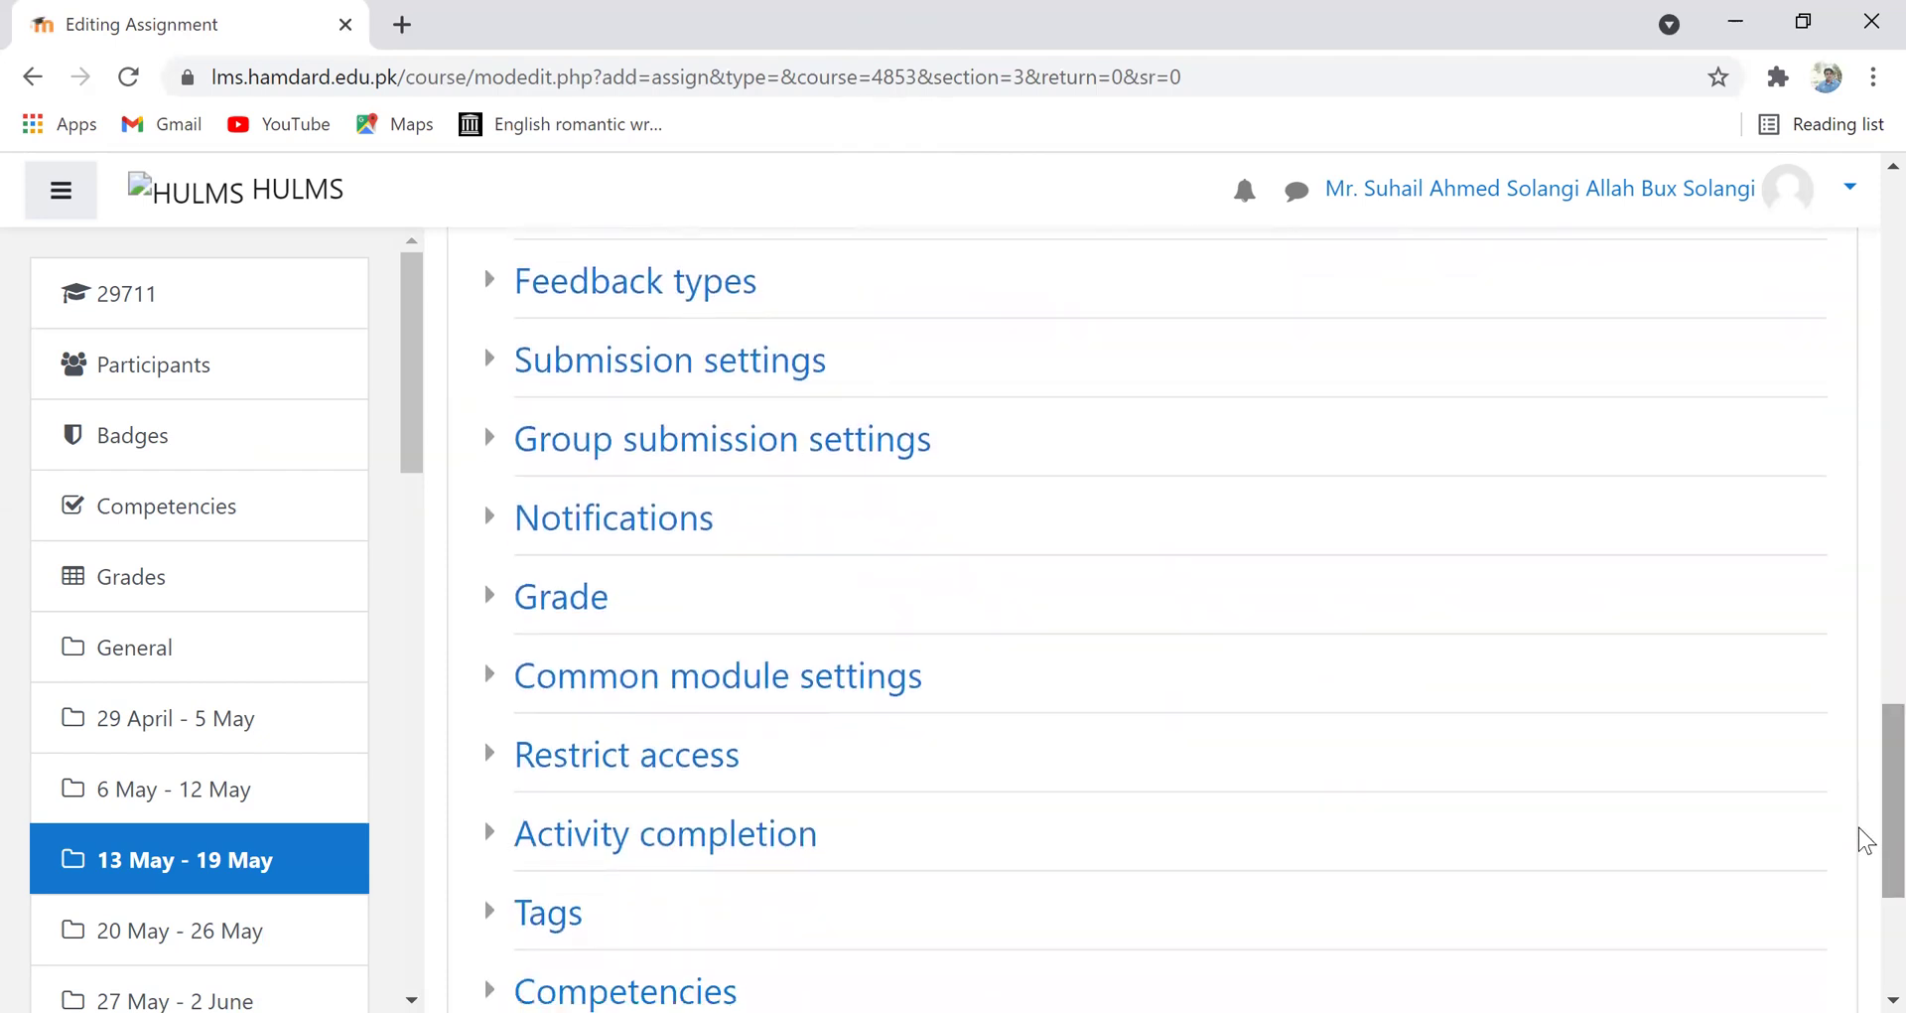
{"action": "left_click", "coordinate": [518, 604]}
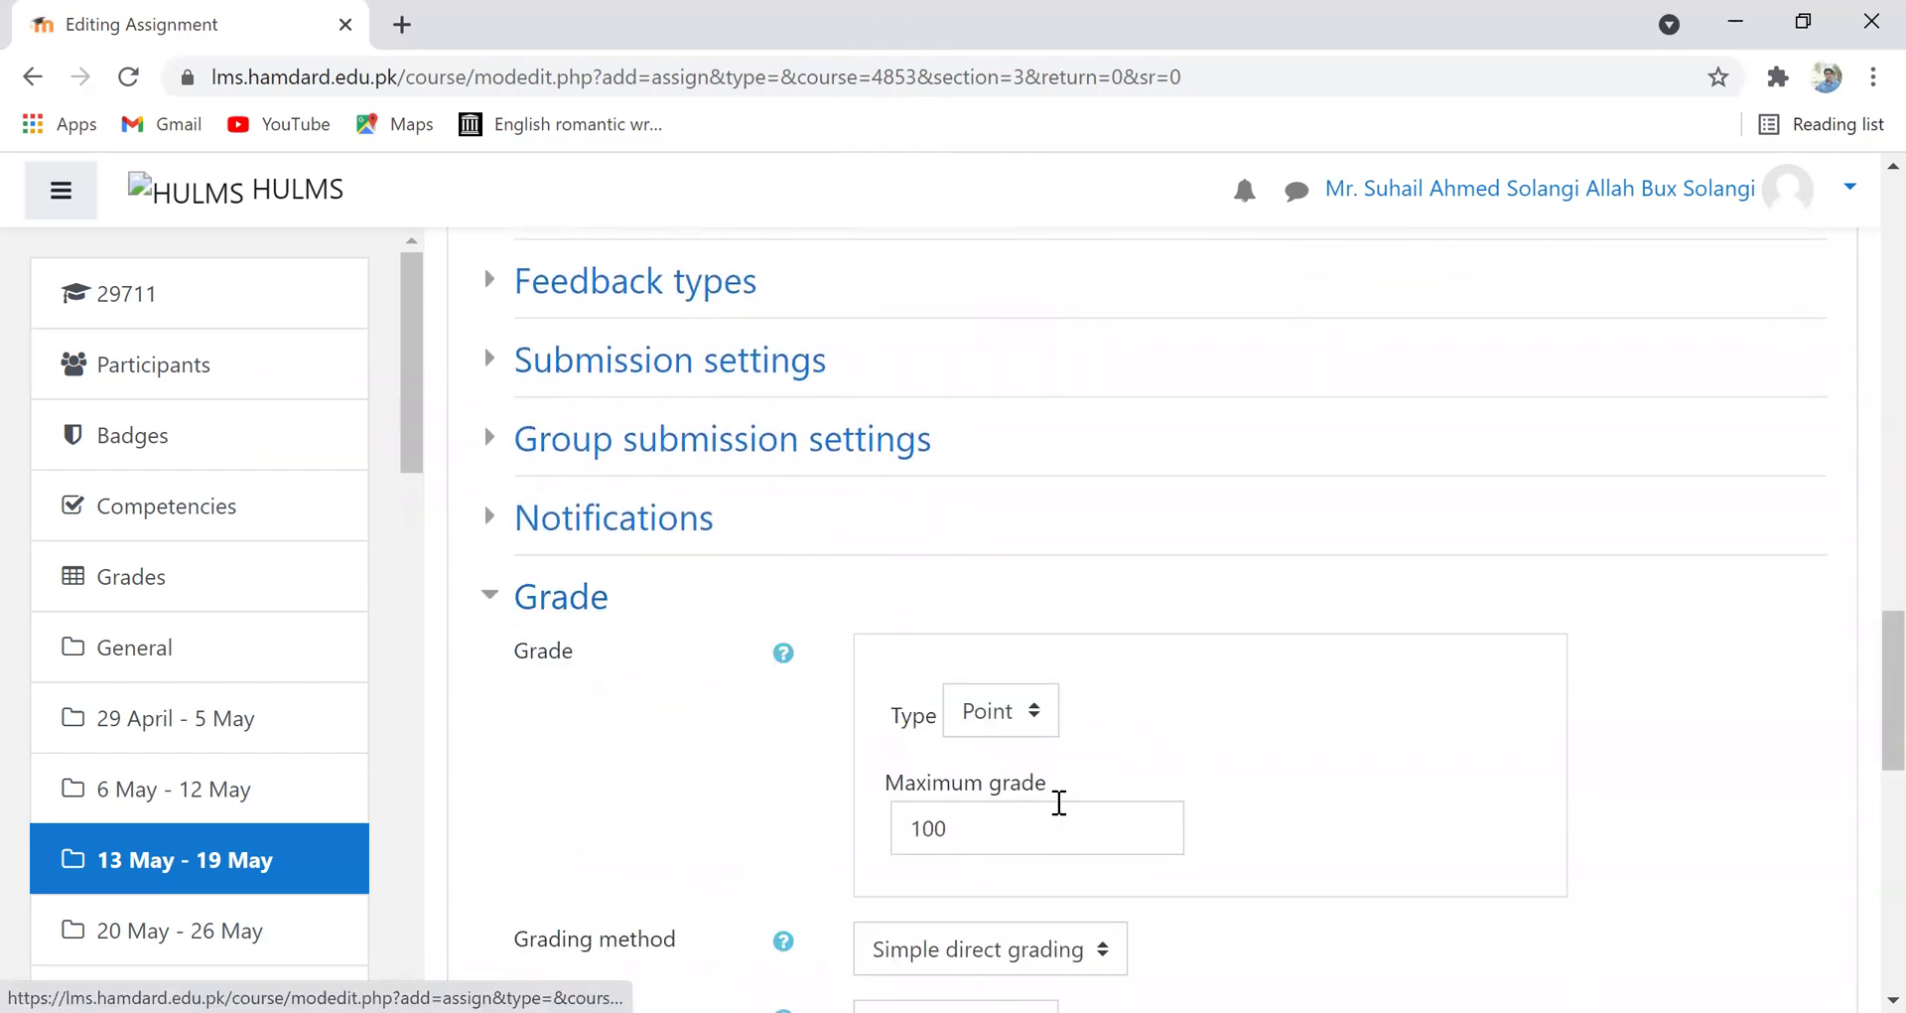
{"action": "left_click", "coordinate": [1019, 834]}
{"action": "key", "text": "BackSpace"}
{"action": "key", "text": "BackSpace"}
{"action": "key", "text": "BackSpace"}
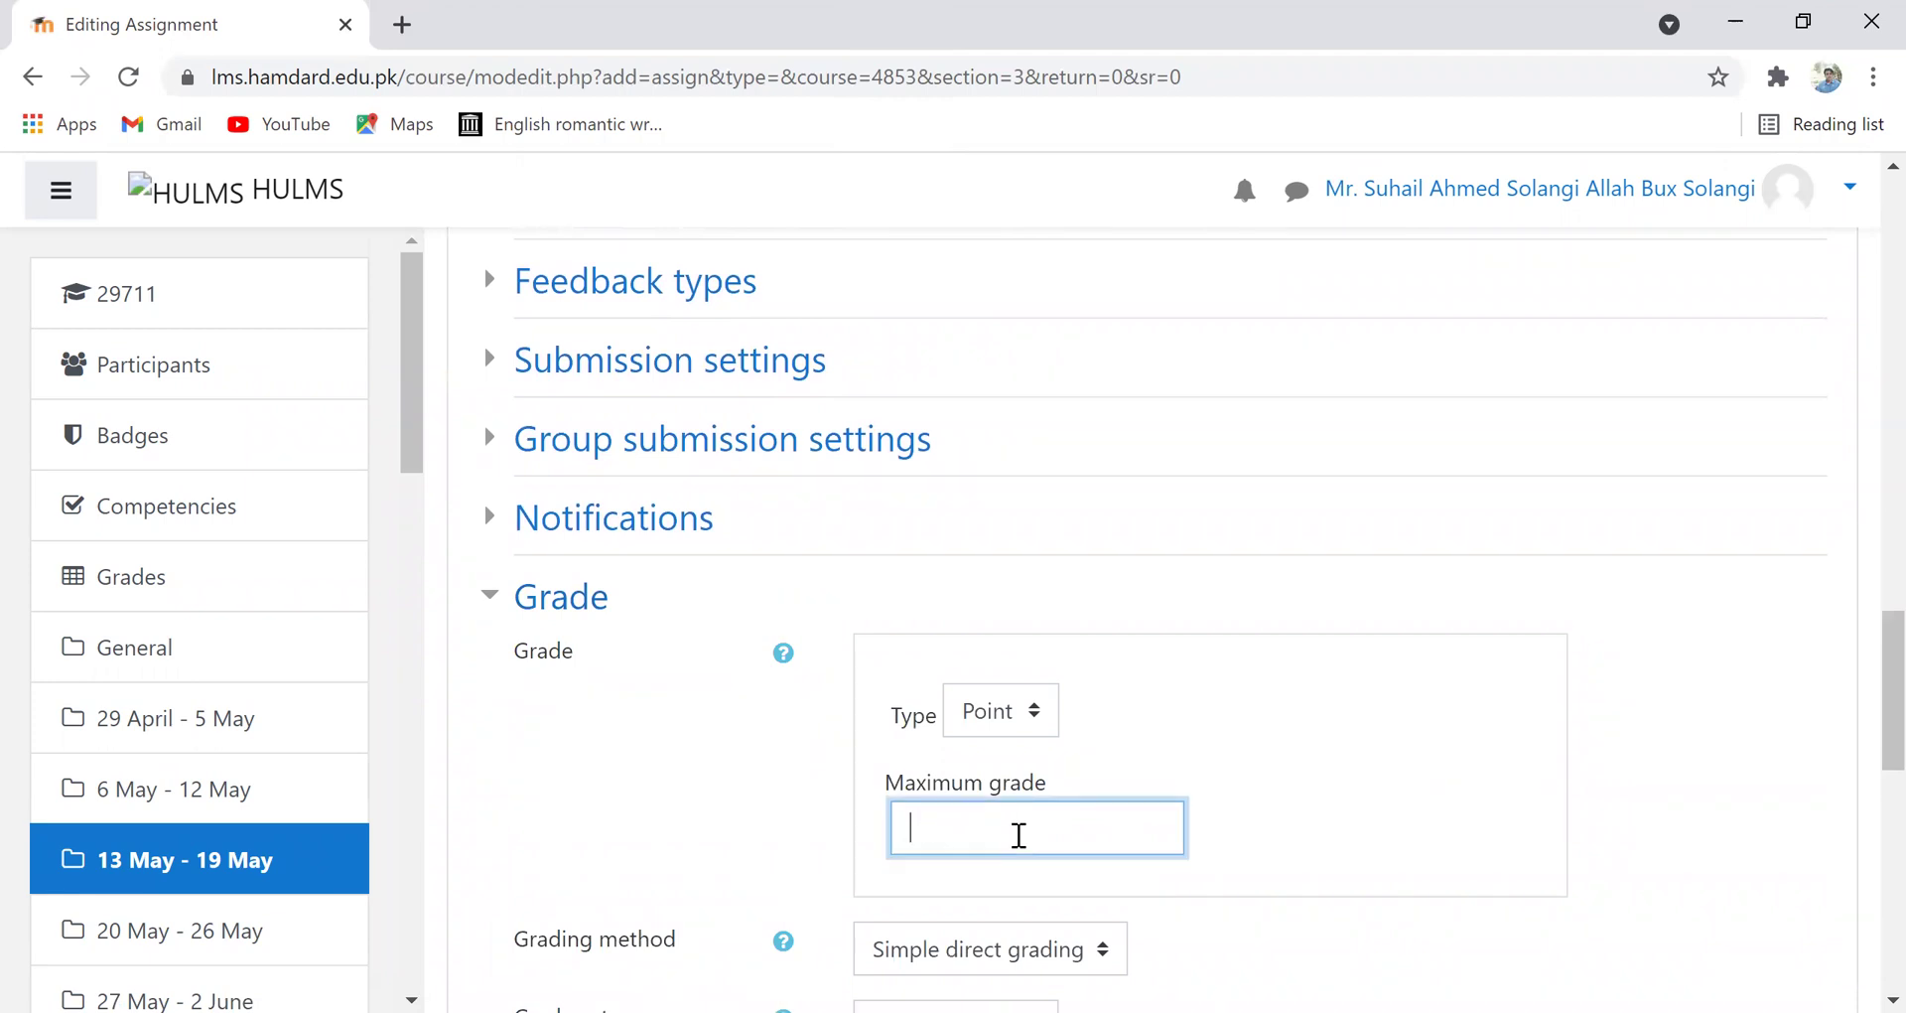
{"action": "type", "text": "20"}
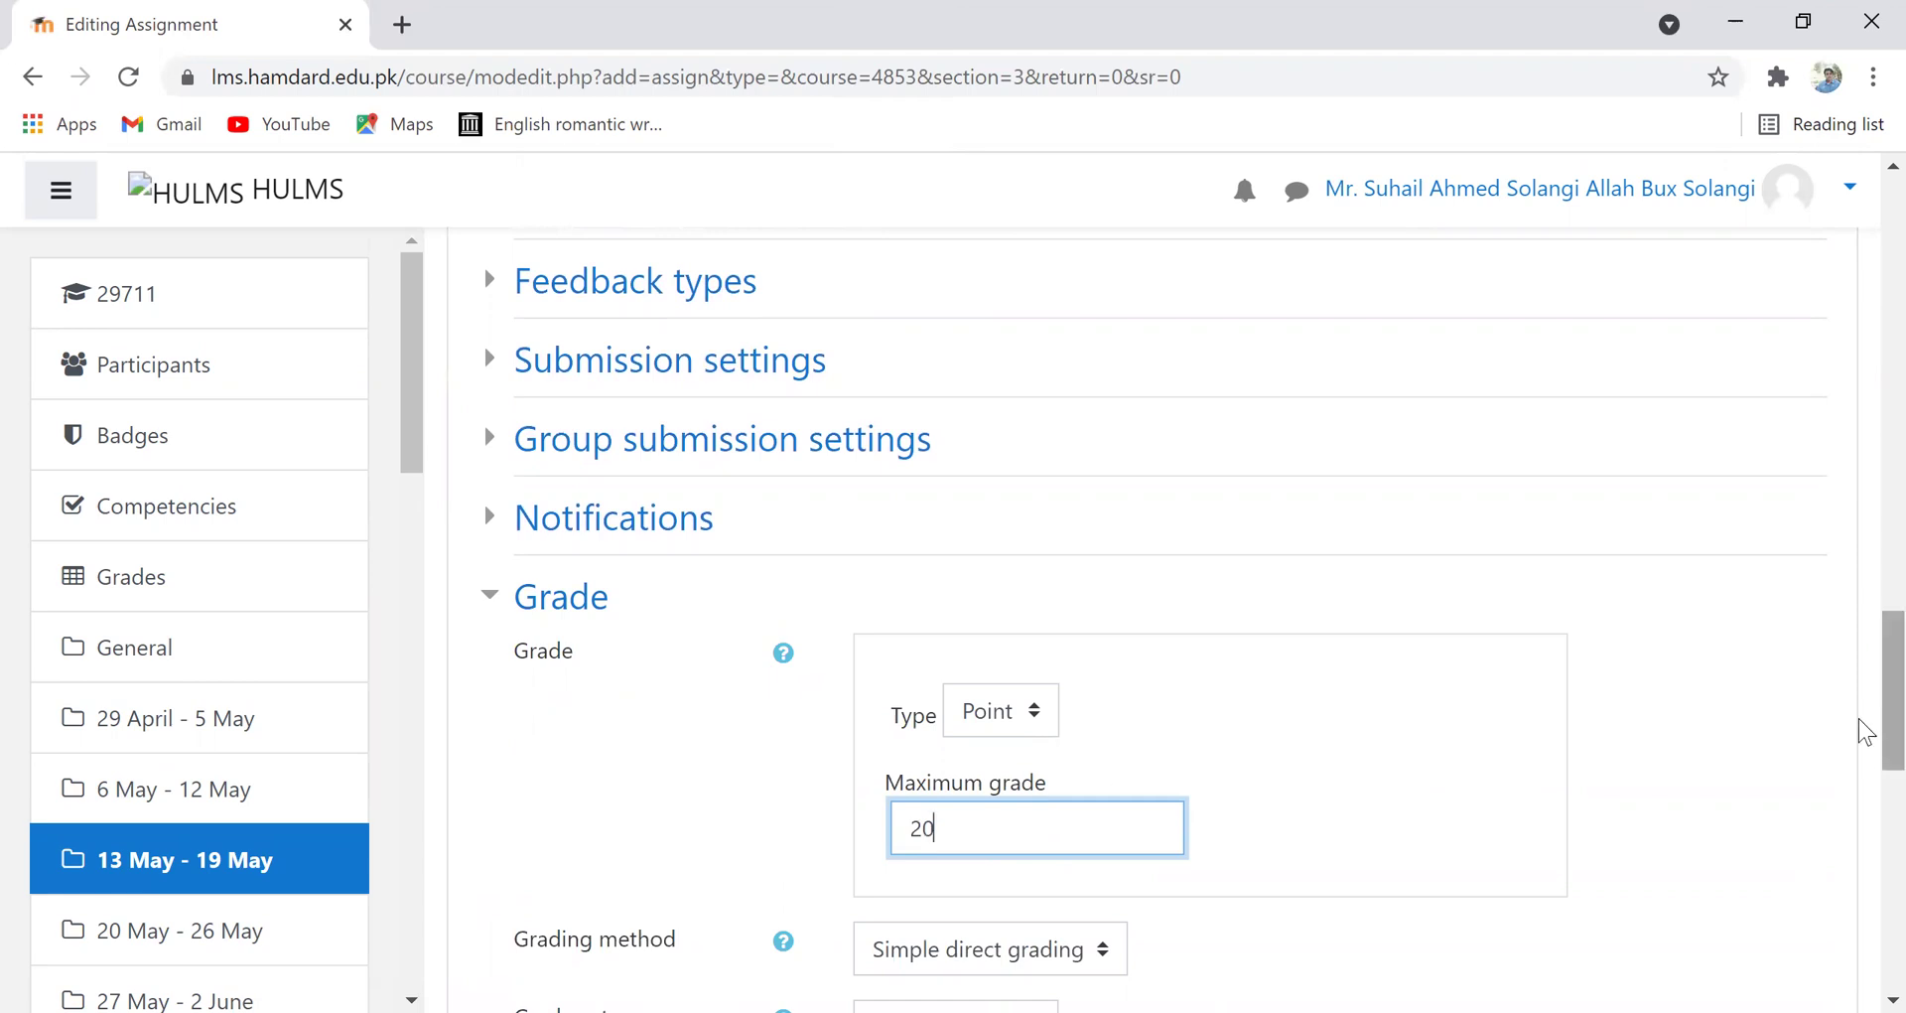
{"action": "left_click_drag", "start_coordinate": [1884, 745], "coordinate": [1884, 928]}
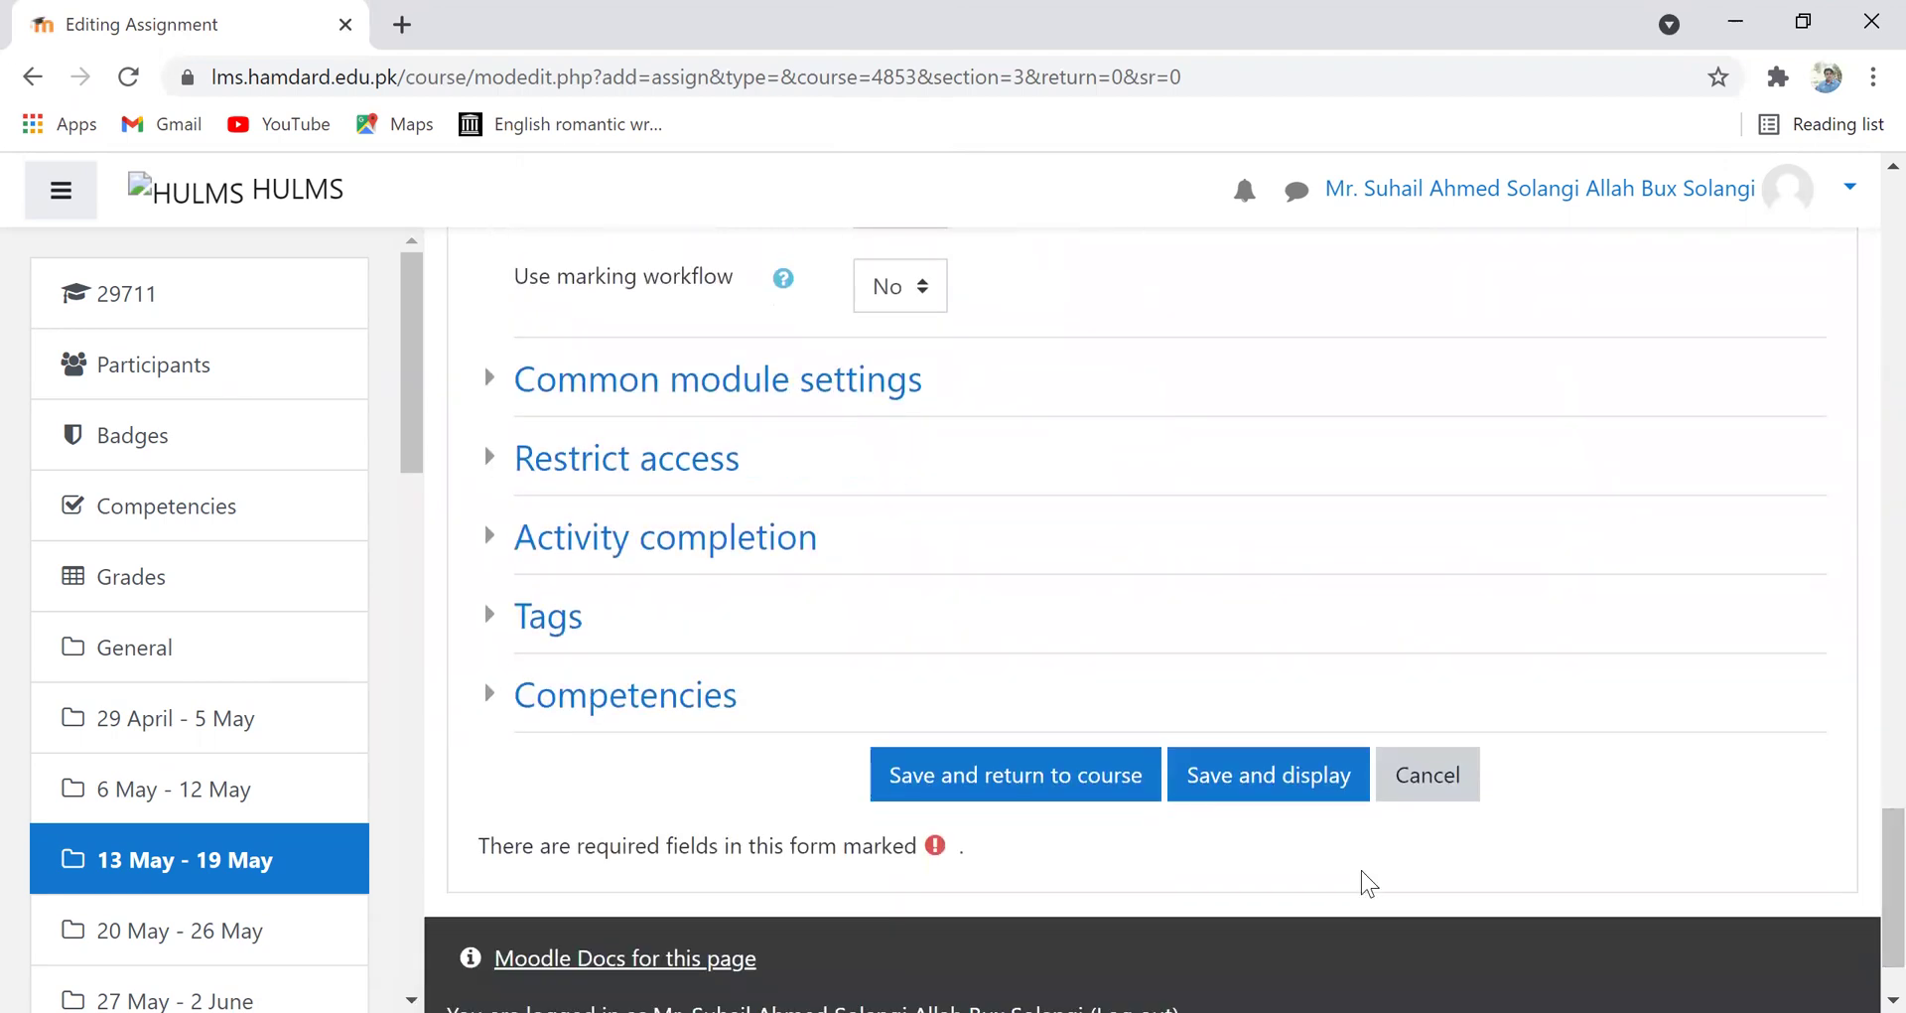
- Save to the course, then open Extended Assignment and review its grading summary
{"action": "left_click", "coordinate": [1105, 785]}
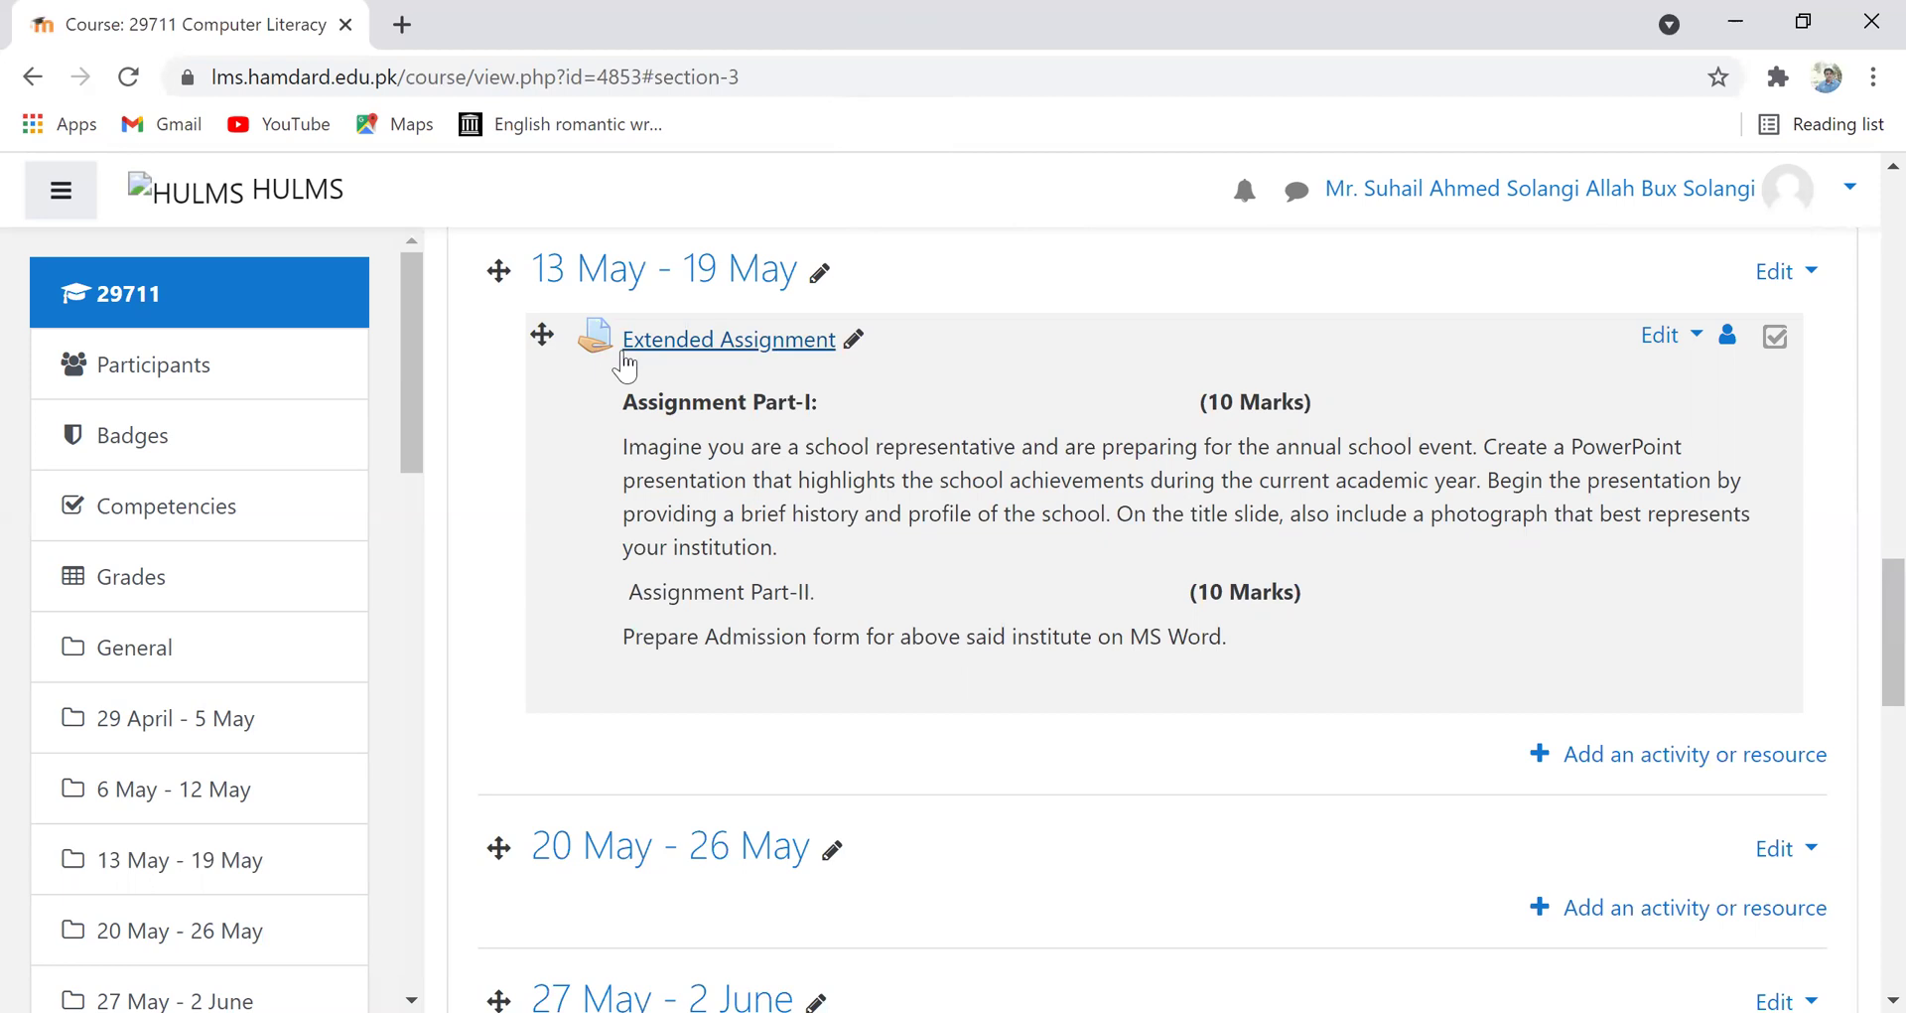
{"action": "left_click", "coordinate": [656, 343]}
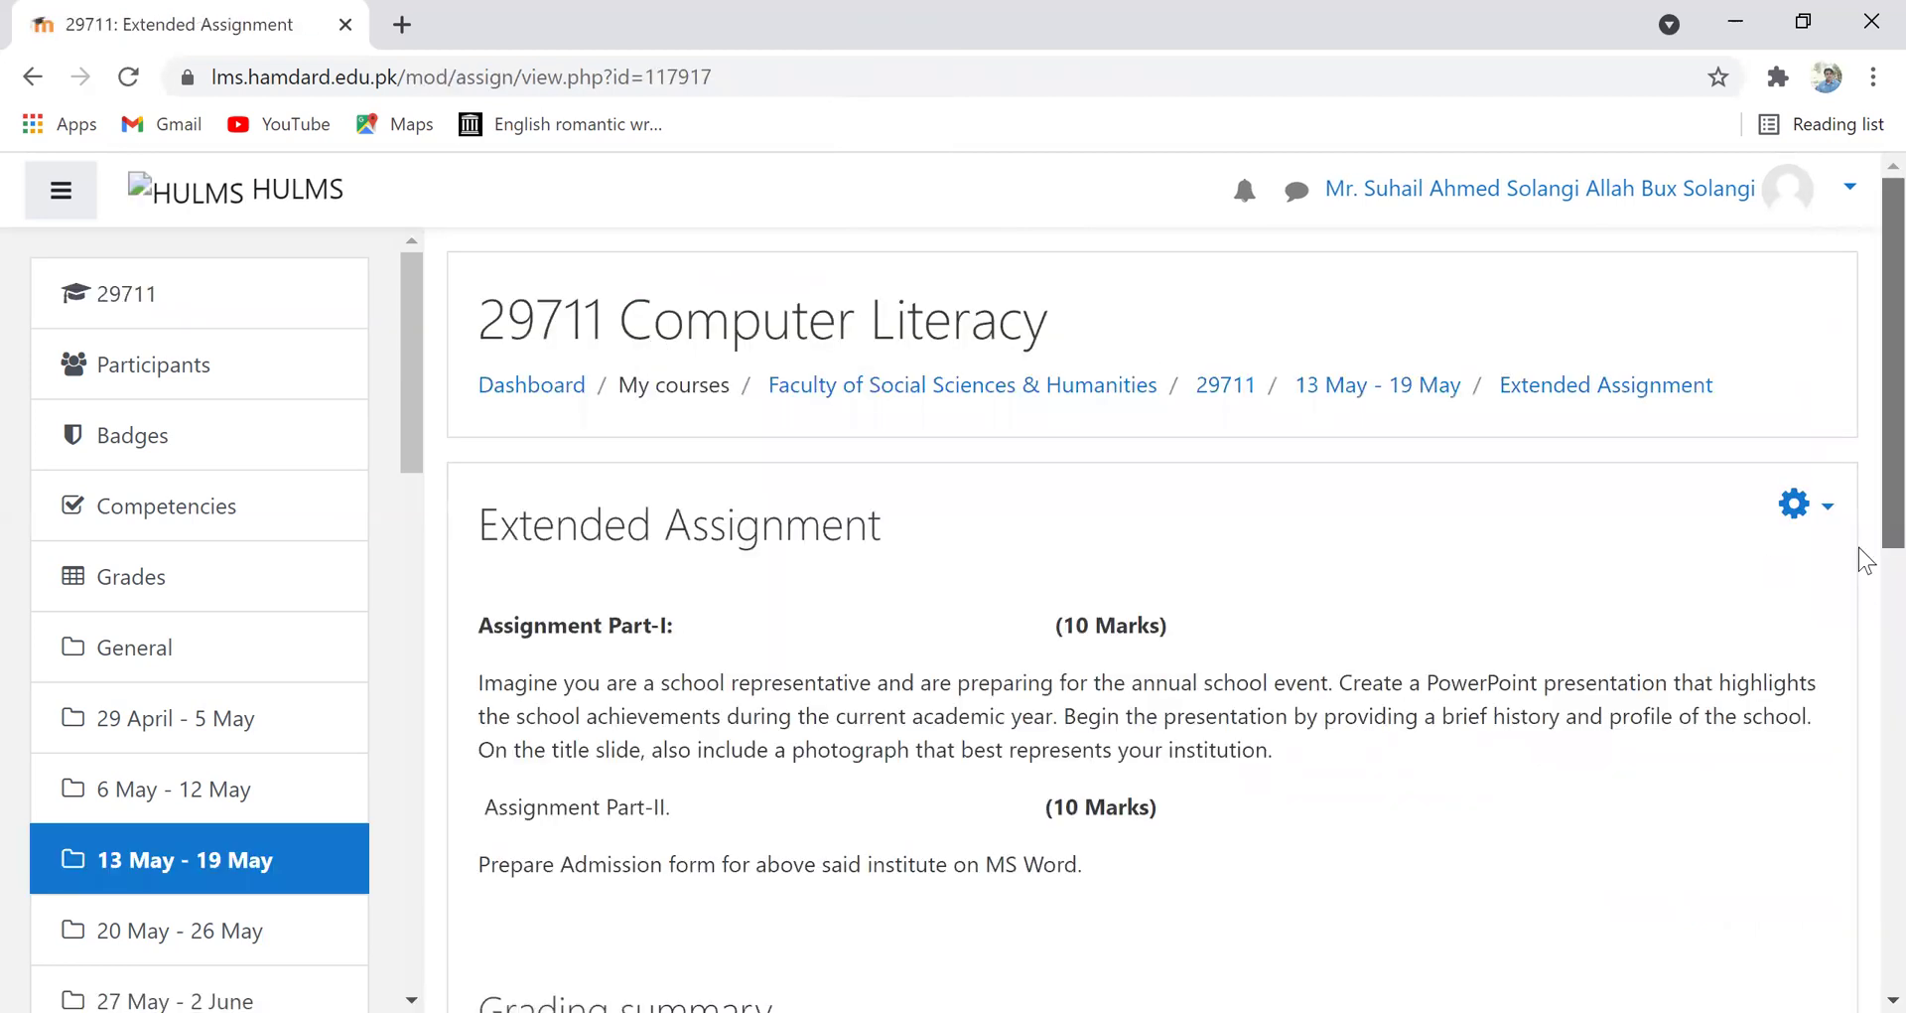
{"action": "scroll", "coordinate": [1861, 615], "scroll_direction": "down", "scroll_amount": 5}
{"action": "scroll", "coordinate": [1862, 685], "scroll_direction": "down", "scroll_amount": 1}
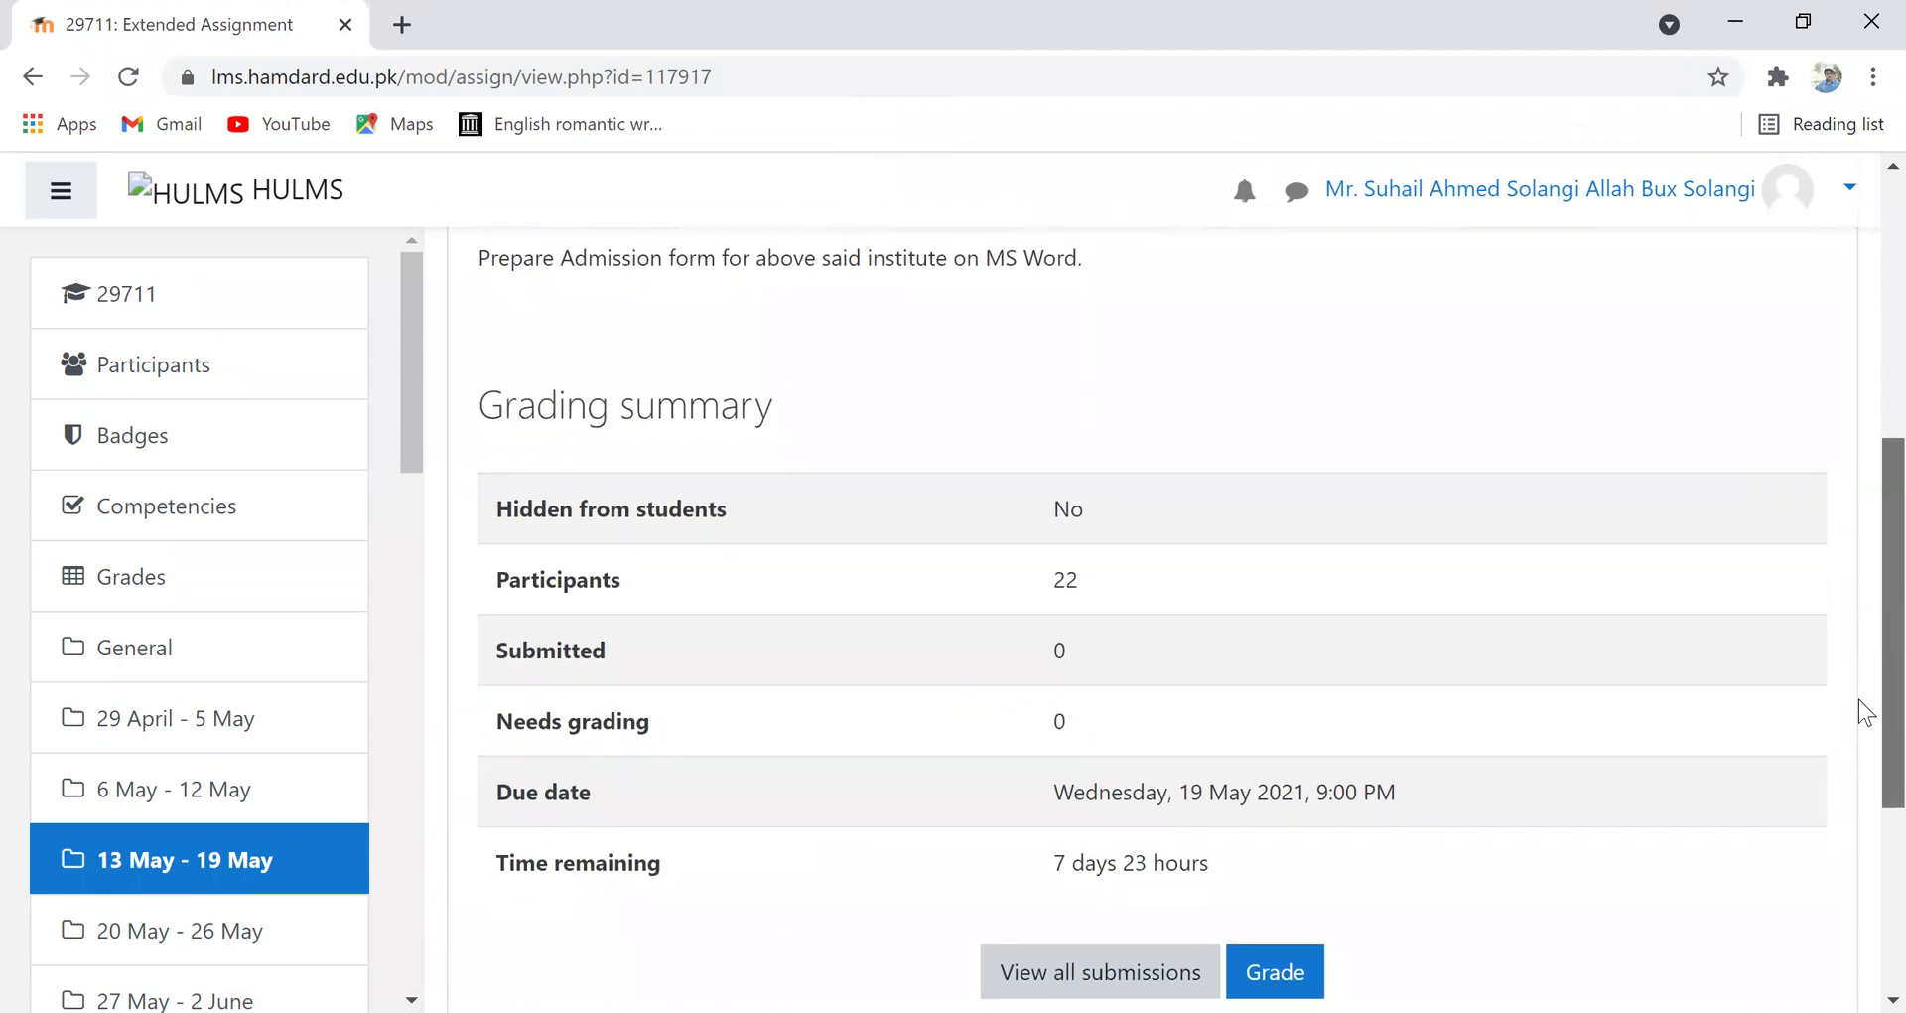
{"action": "scroll", "coordinate": [1859, 699], "scroll_direction": "down", "scroll_amount": 1}
{"action": "scroll", "coordinate": [1858, 754], "scroll_direction": "down", "scroll_amount": 3}
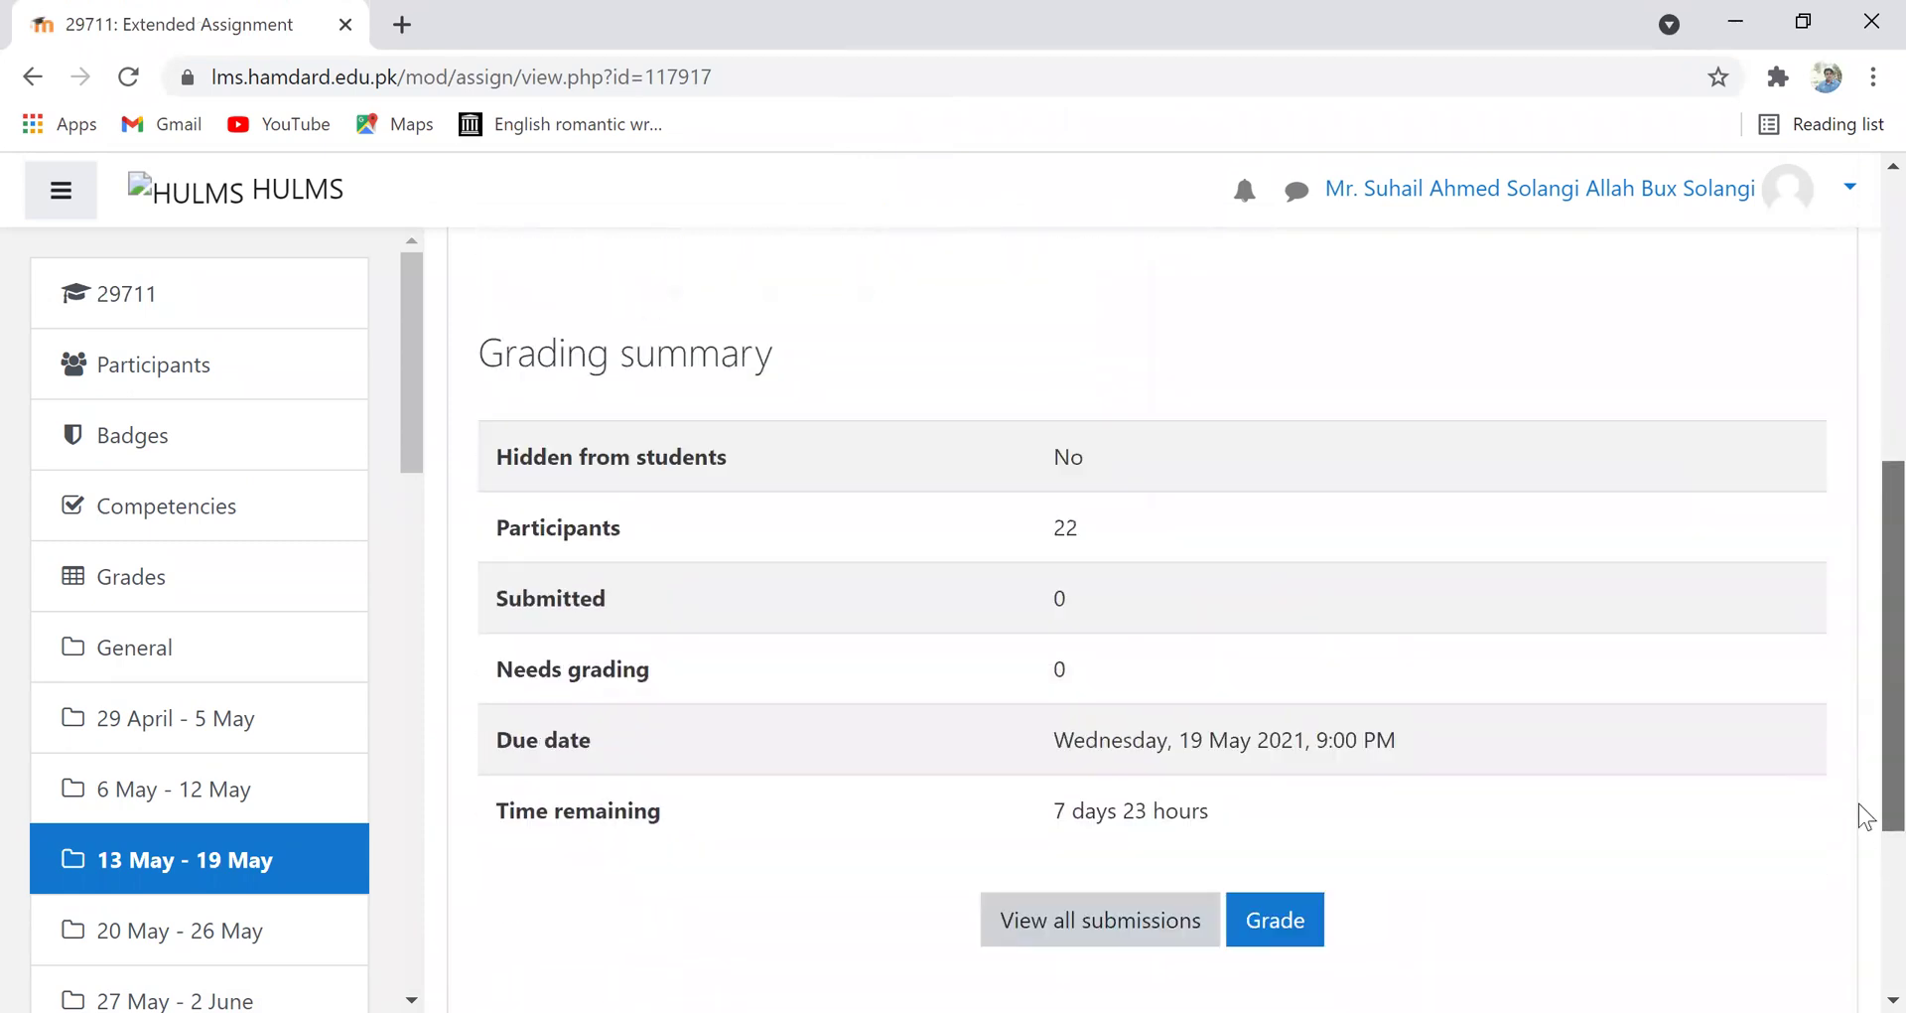
{"action": "scroll", "coordinate": [1859, 768], "scroll_direction": "up", "scroll_amount": 2}
{"action": "scroll", "coordinate": [1859, 695], "scroll_direction": "up", "scroll_amount": 2}
{"action": "scroll", "coordinate": [1858, 640], "scroll_direction": "up", "scroll_amount": 1}
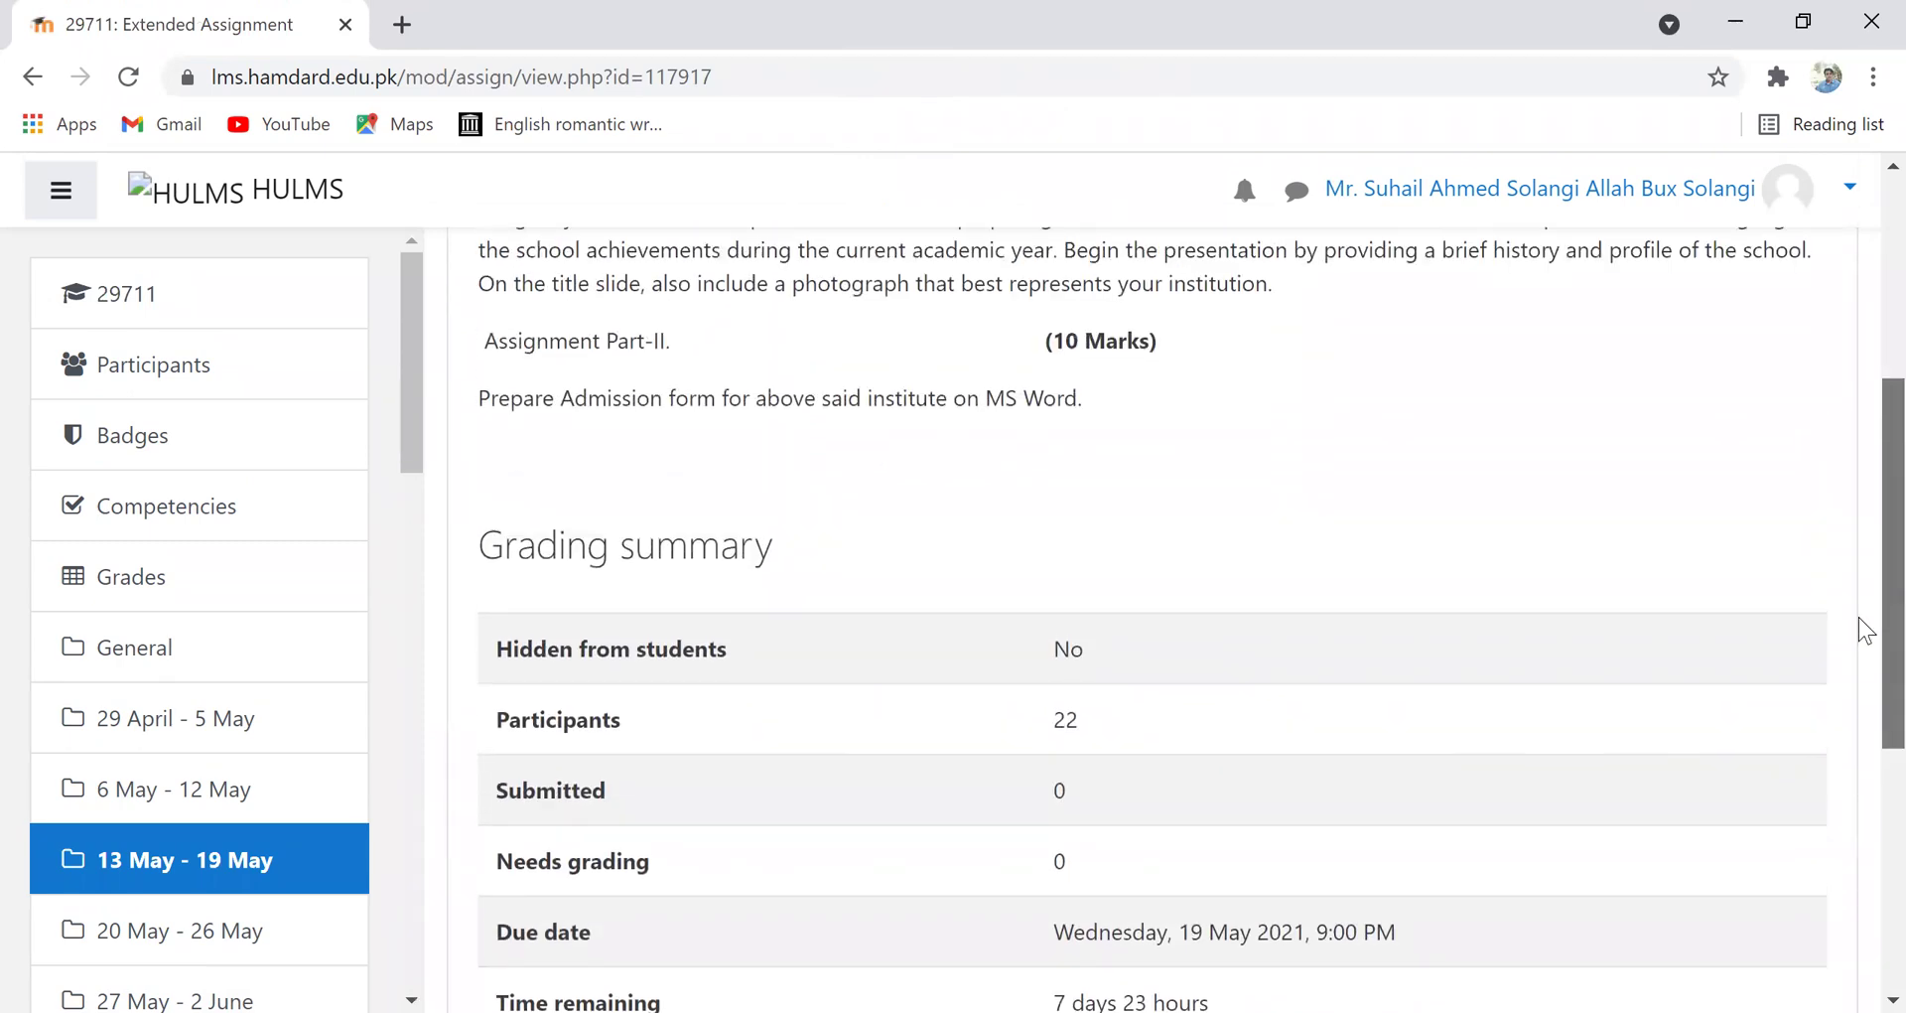
{"action": "scroll", "coordinate": [1859, 596], "scroll_direction": "up", "scroll_amount": 3}
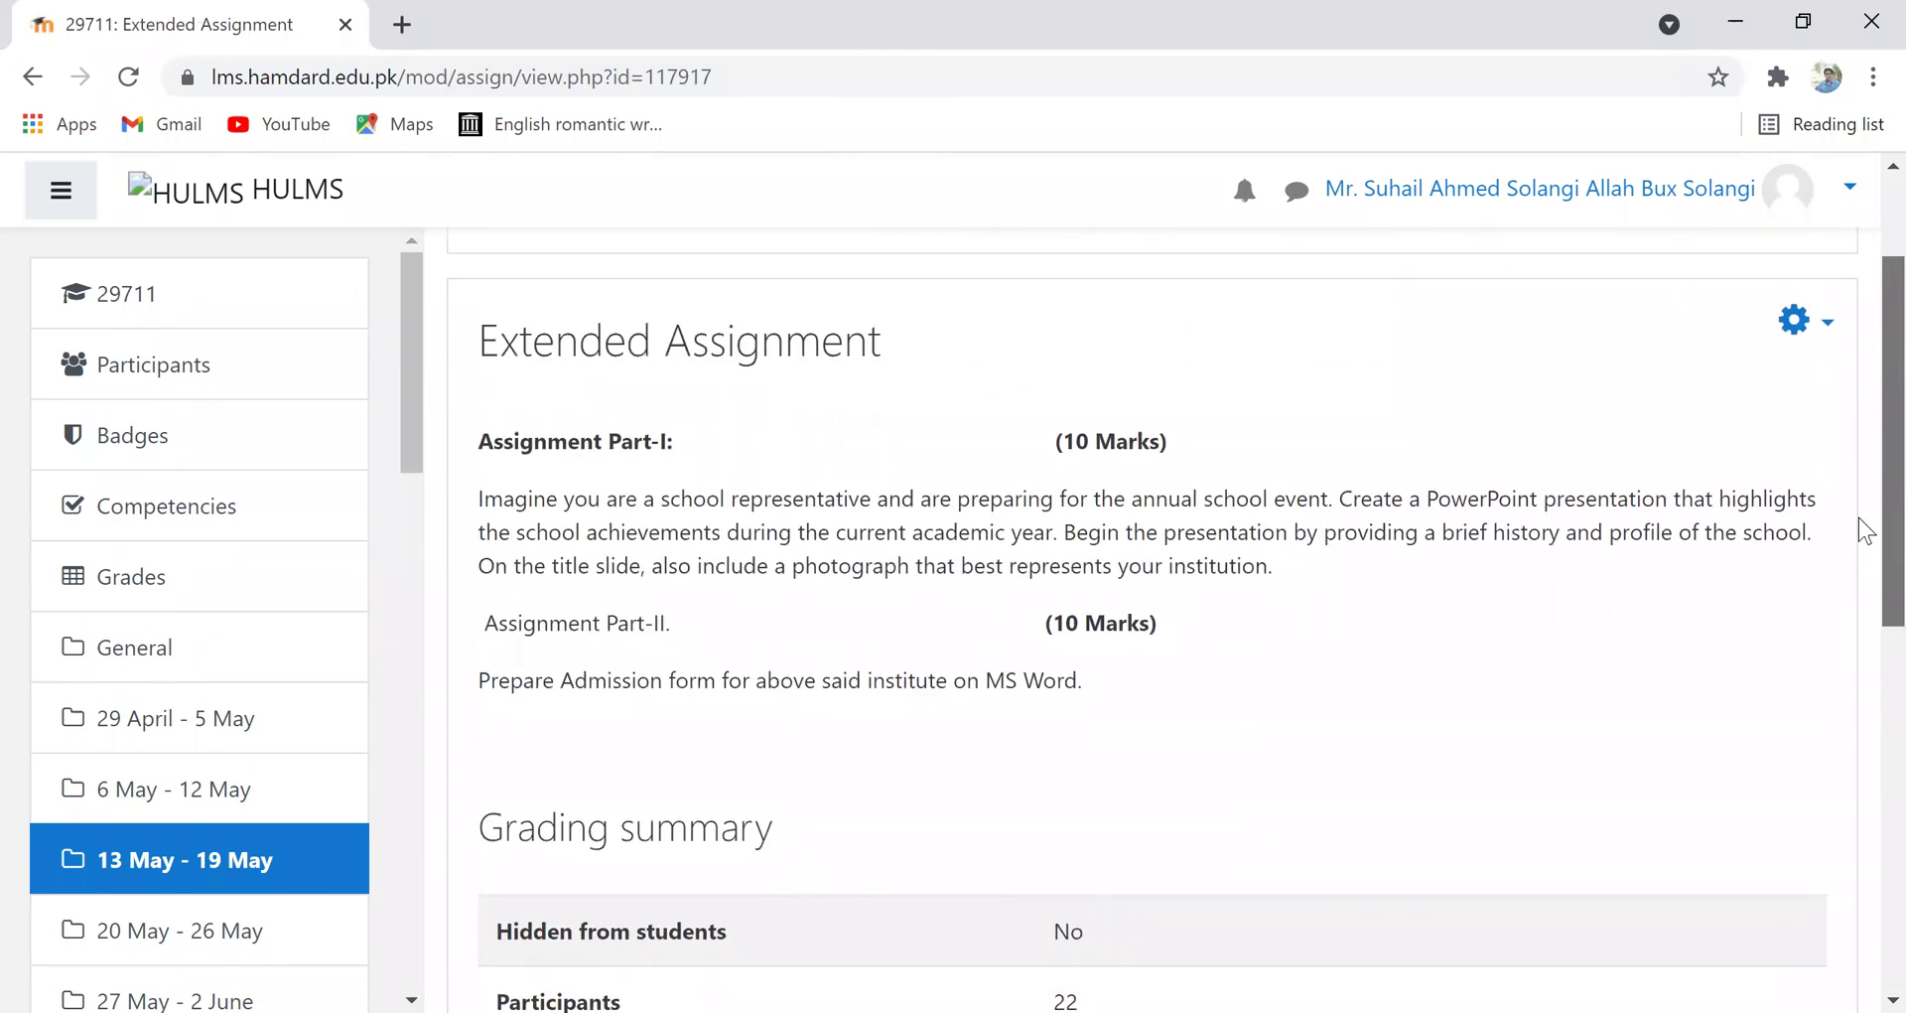
{"action": "scroll", "coordinate": [1859, 515], "scroll_direction": "up", "scroll_amount": 1}
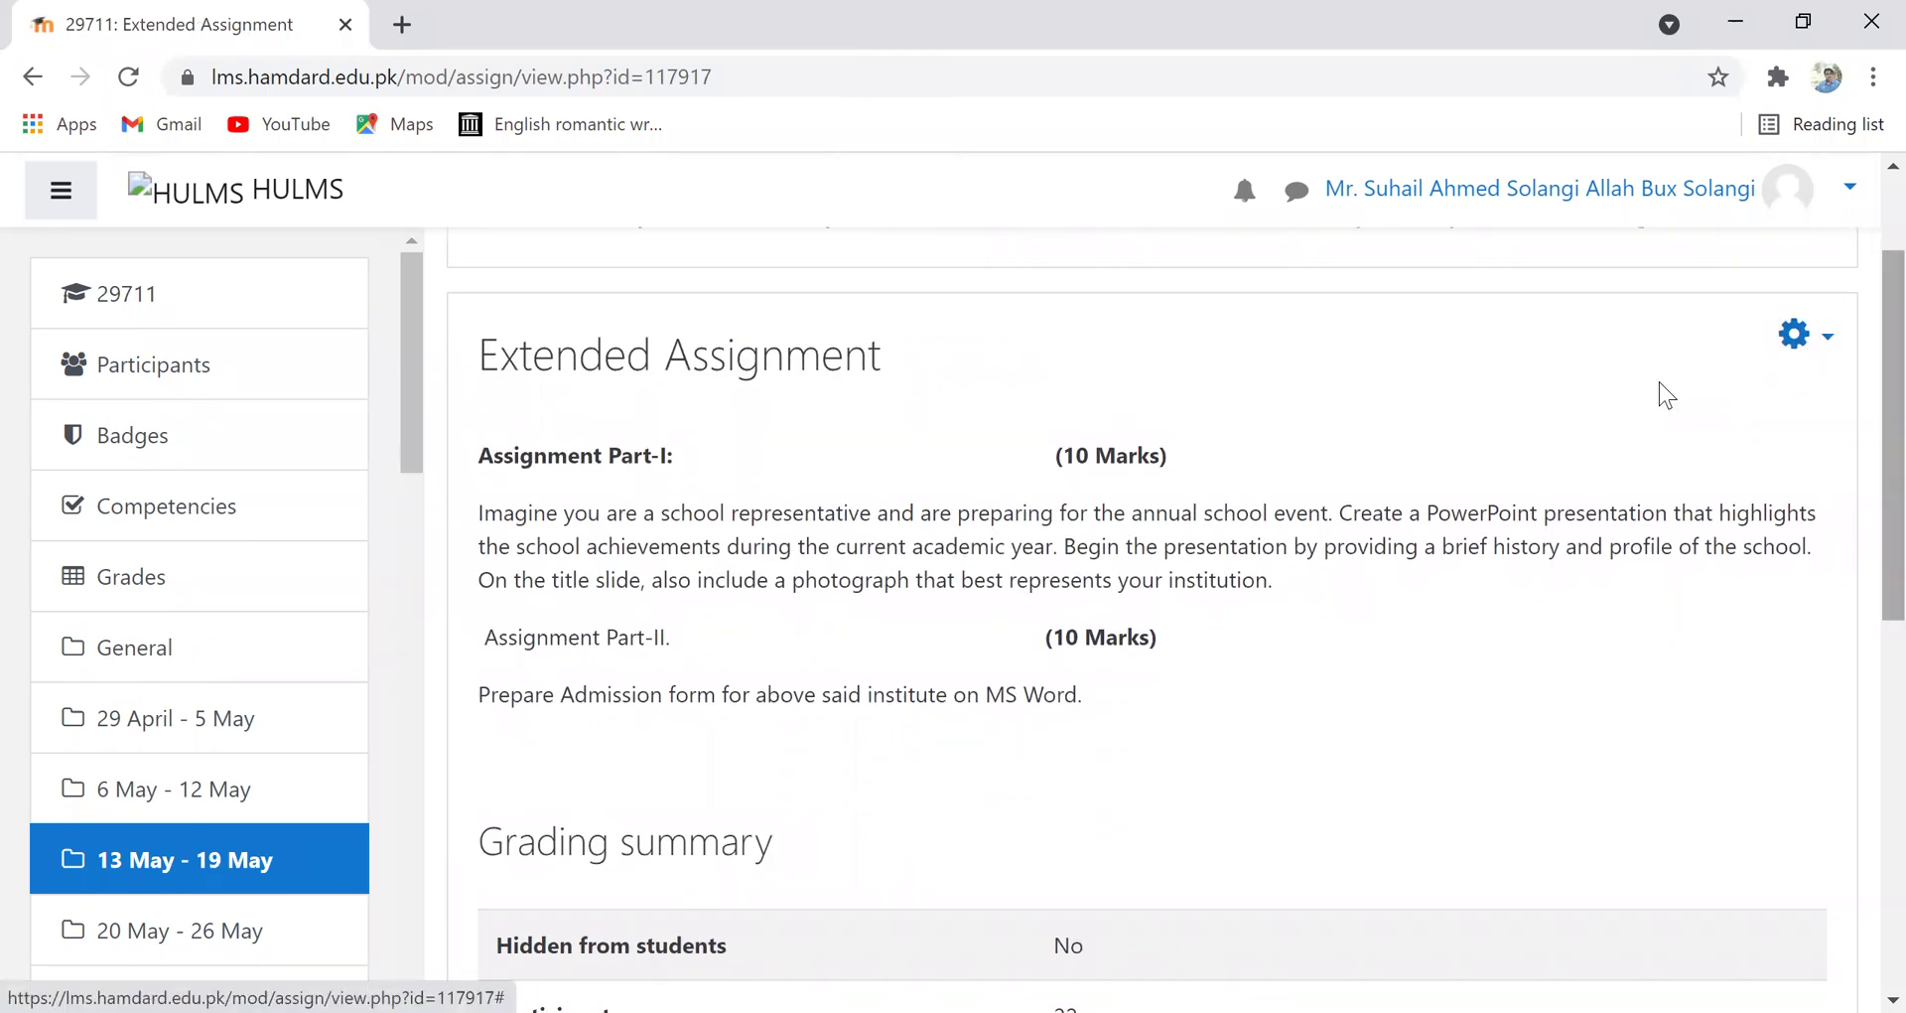
{"action": "scroll", "coordinate": [1859, 338], "scroll_direction": "up", "scroll_amount": 2}
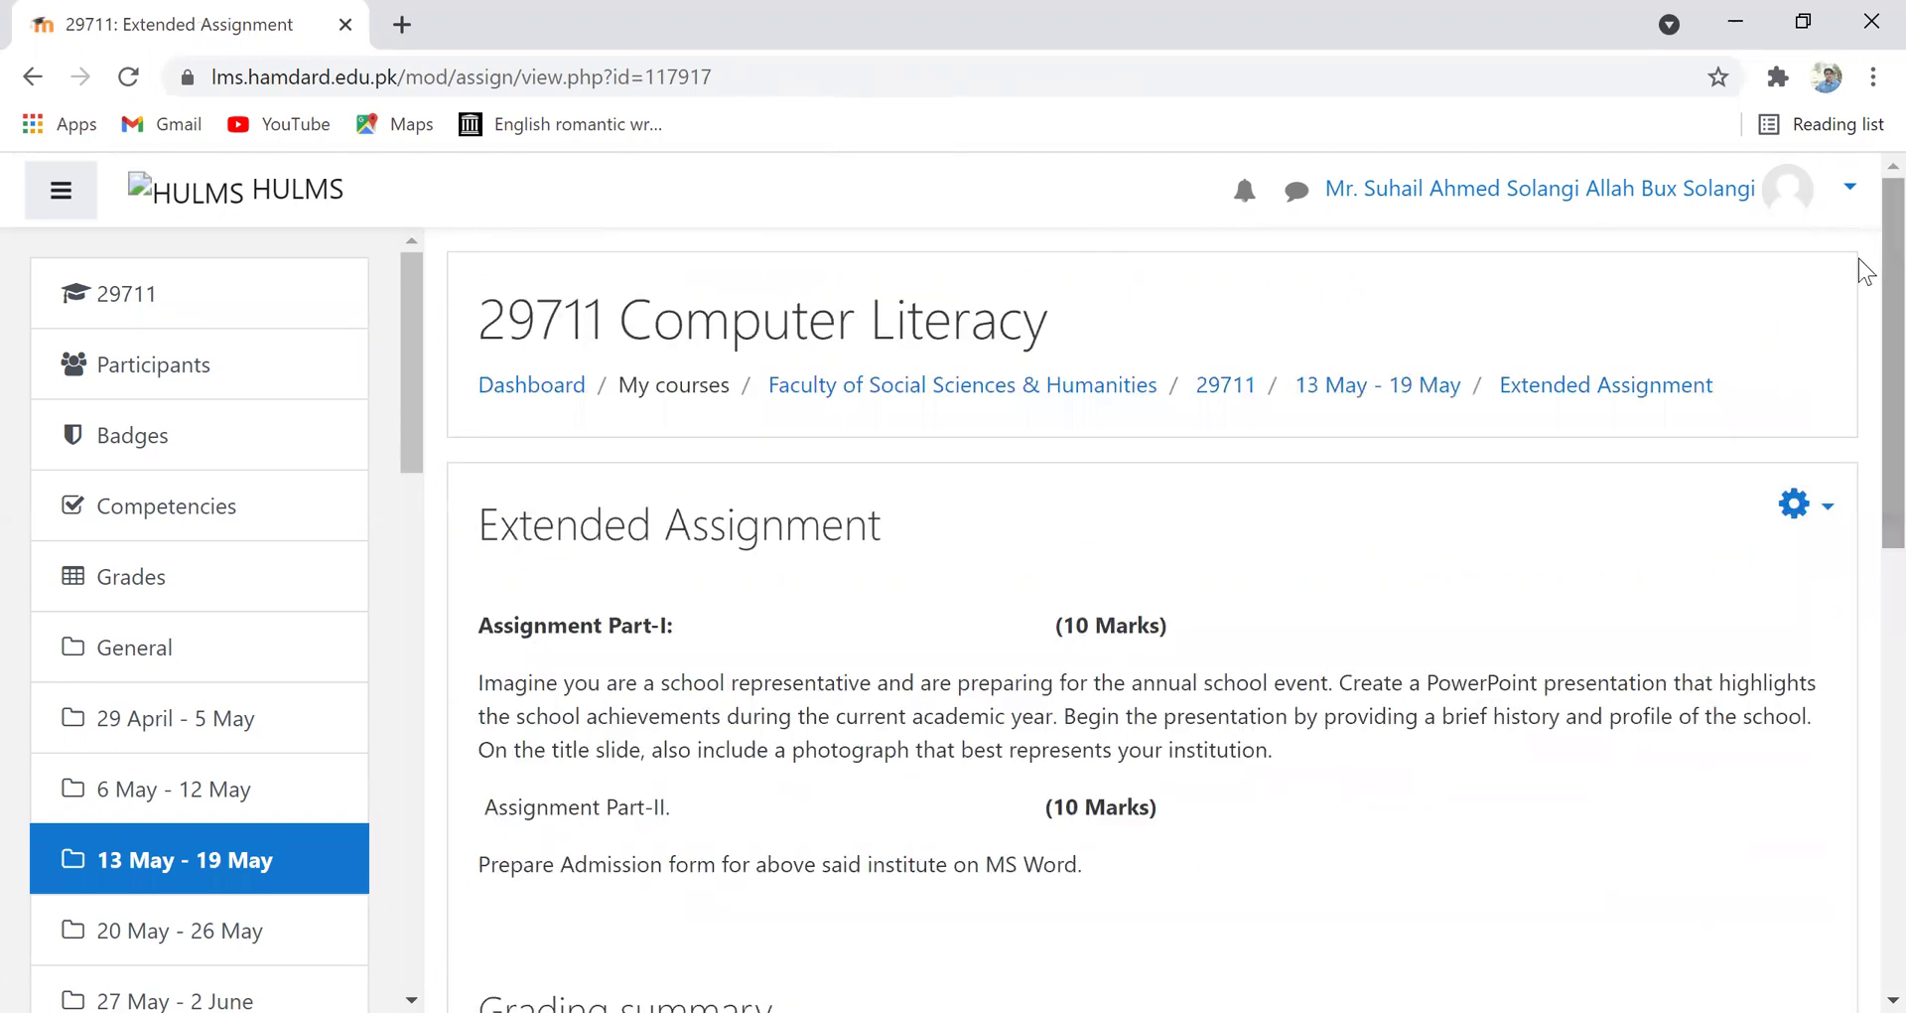
- From the 29711 course page, hide the 13 May - 19 May week from students
{"action": "left_click", "coordinate": [1226, 386]}
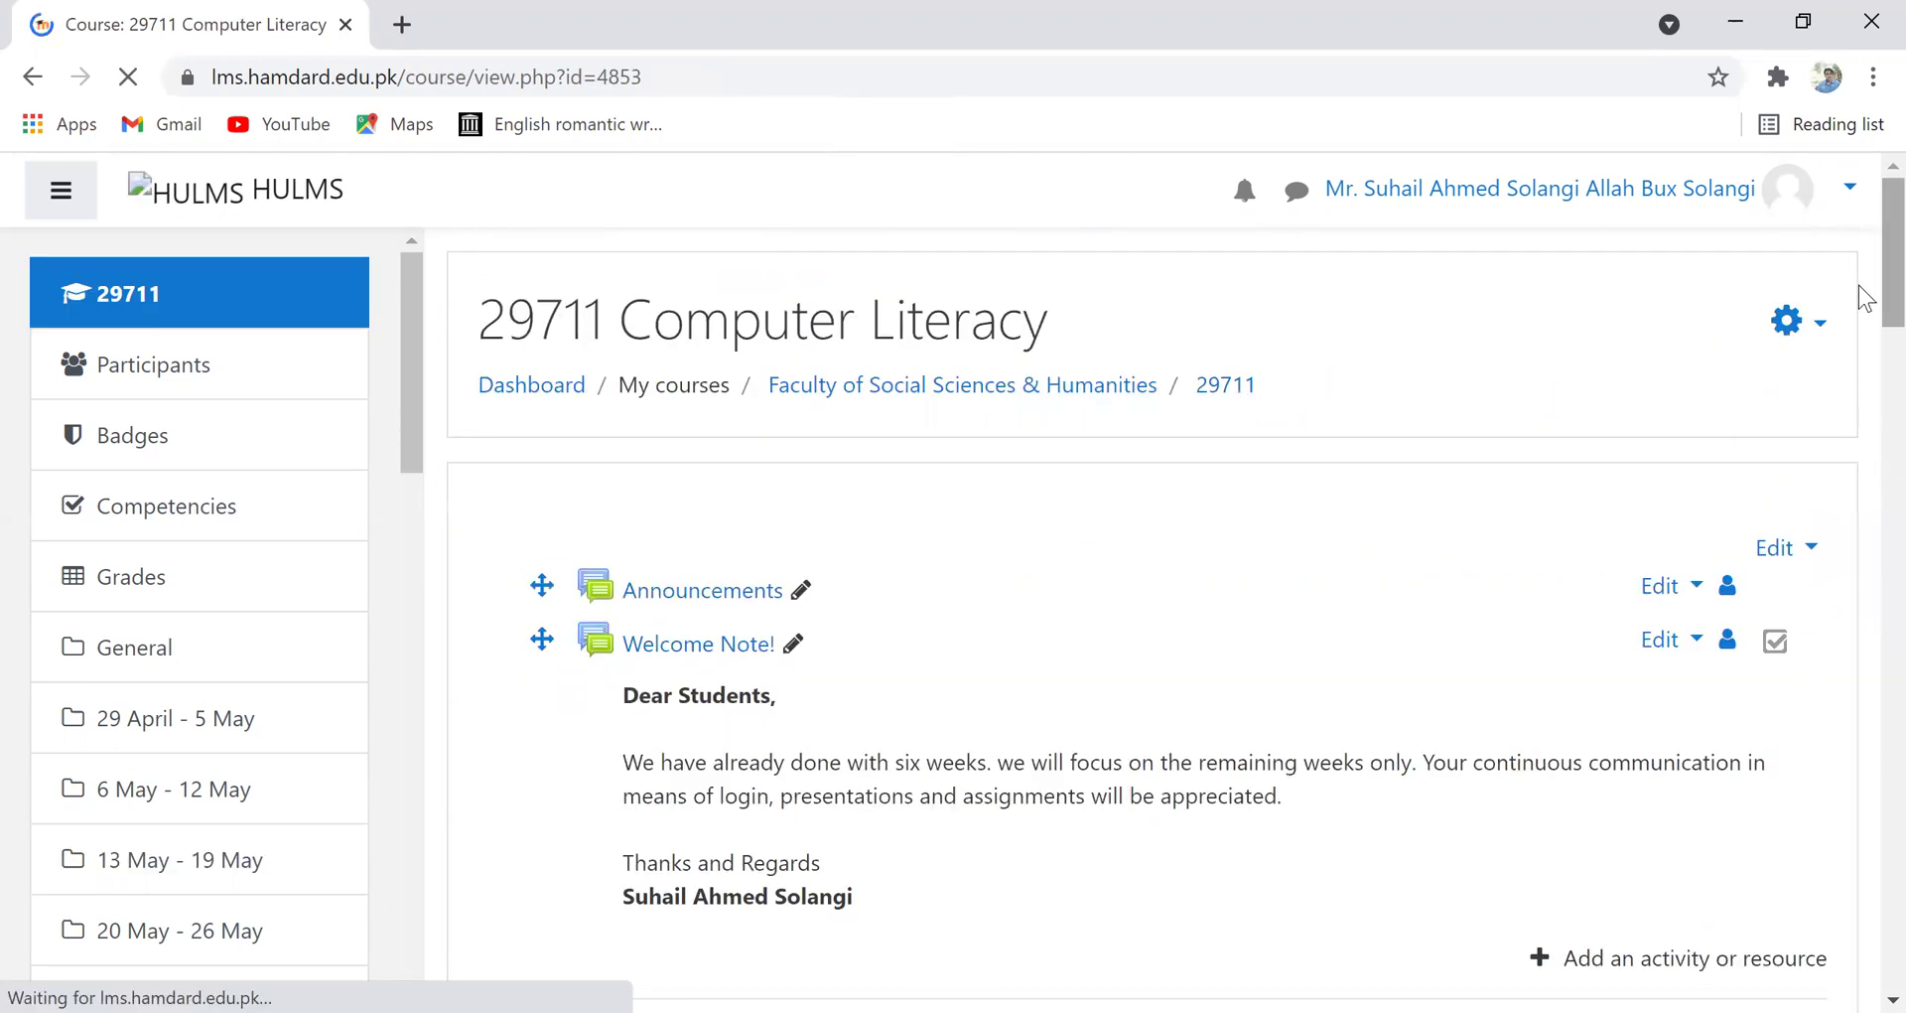
{"action": "scroll", "coordinate": [1859, 331], "scroll_direction": "down", "scroll_amount": 10}
{"action": "scroll", "coordinate": [1858, 545], "scroll_direction": "down", "scroll_amount": 1}
{"action": "scroll", "coordinate": [1859, 563], "scroll_direction": "down", "scroll_amount": 4}
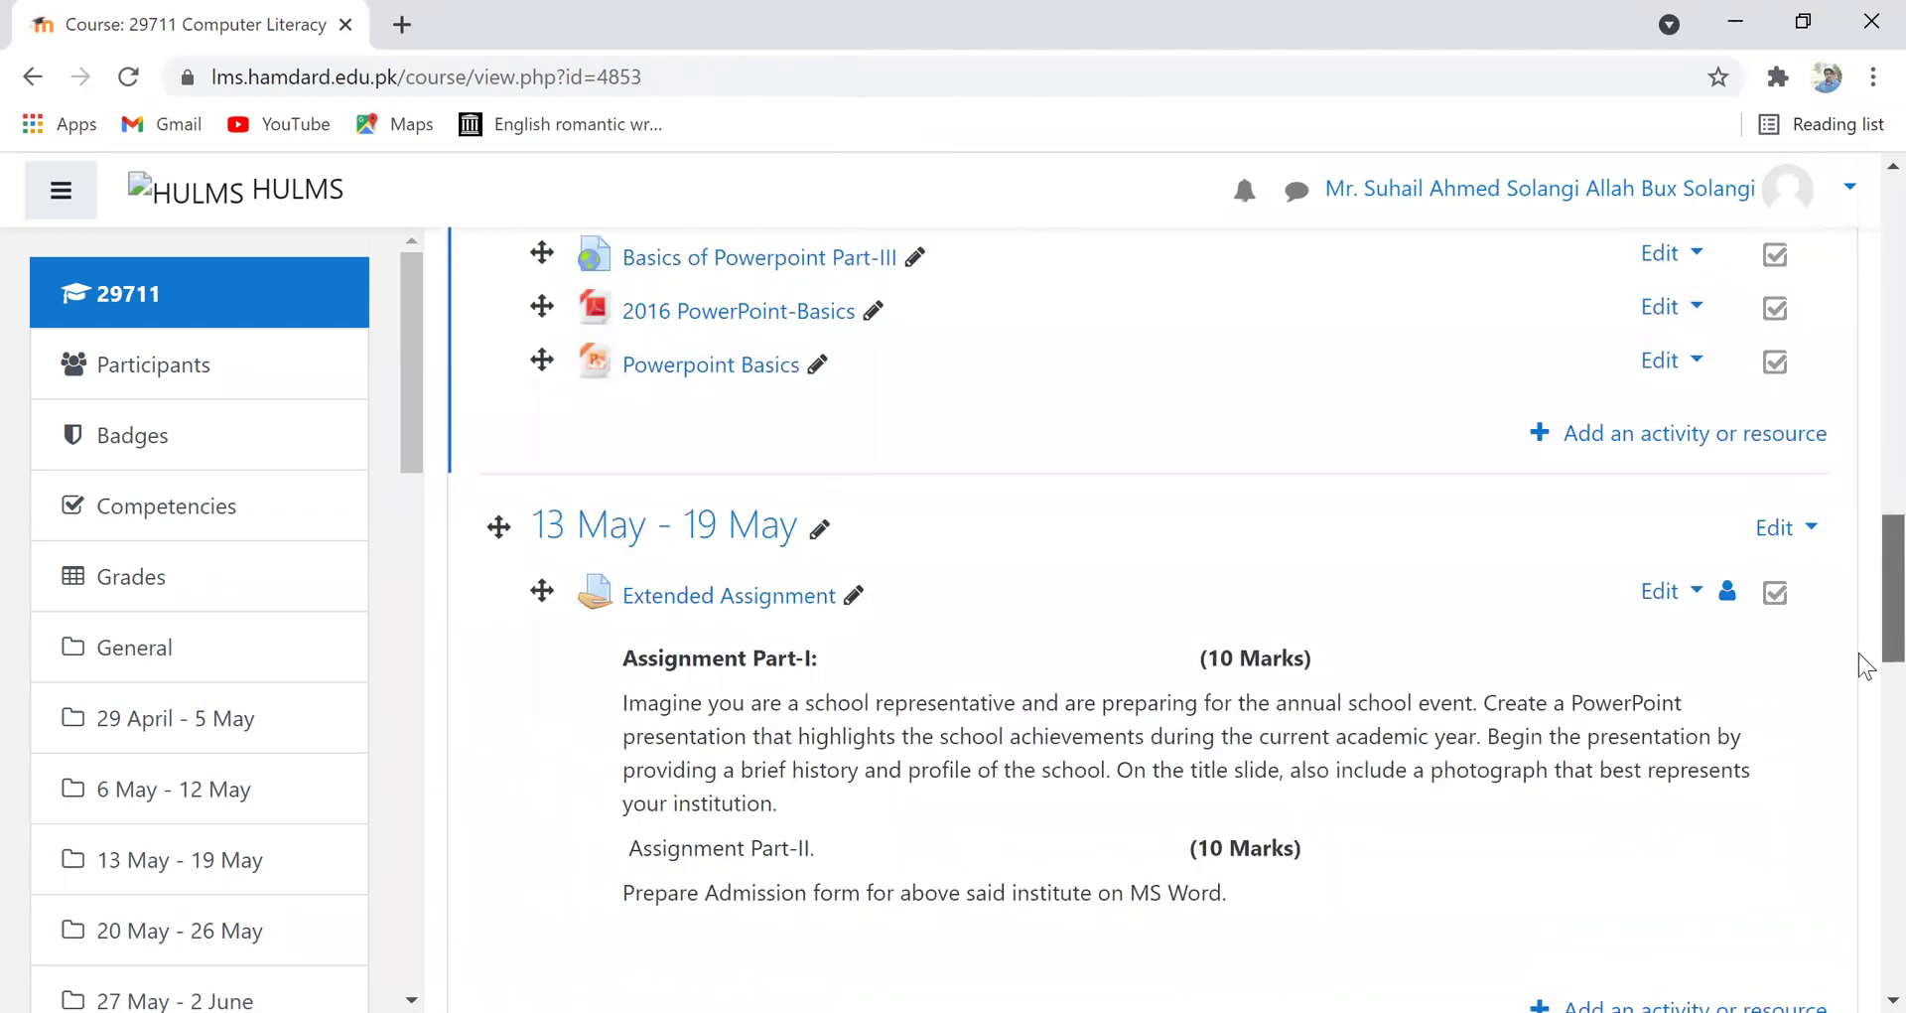
{"action": "left_click", "coordinate": [1810, 495]}
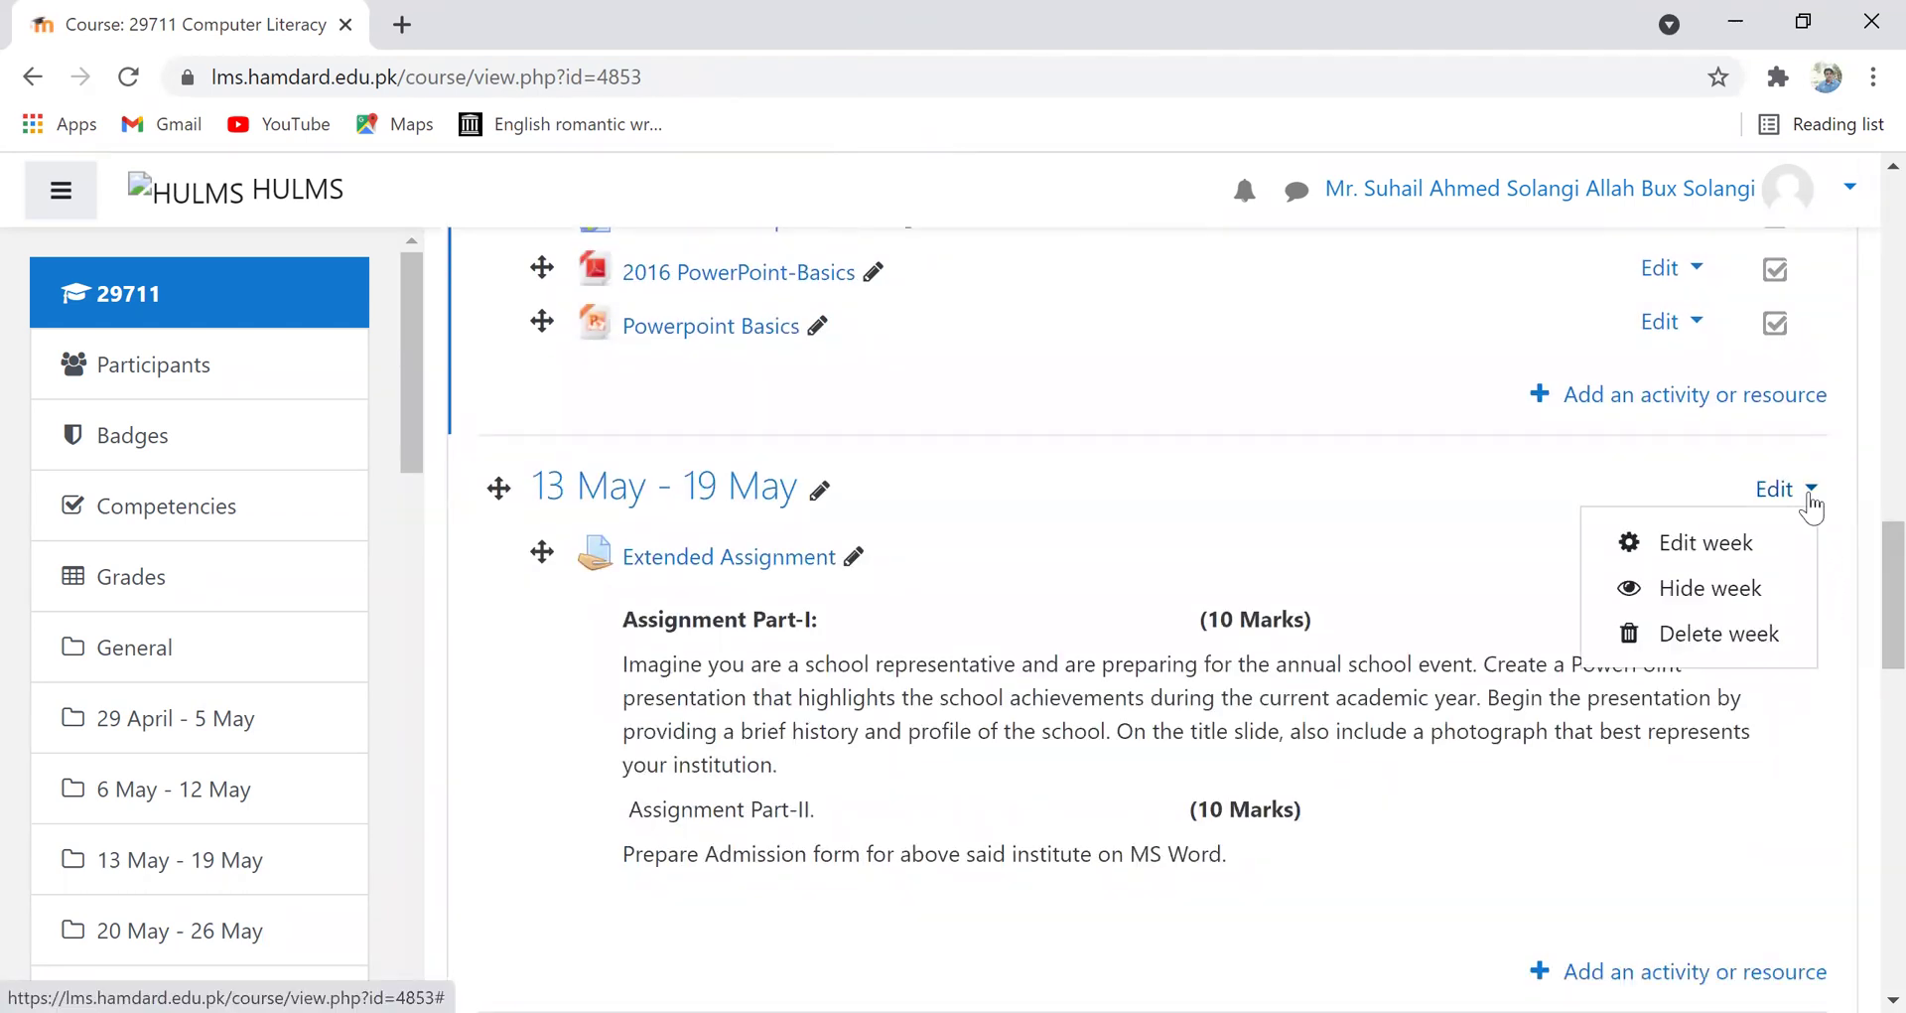
{"action": "left_click", "coordinate": [1748, 590]}
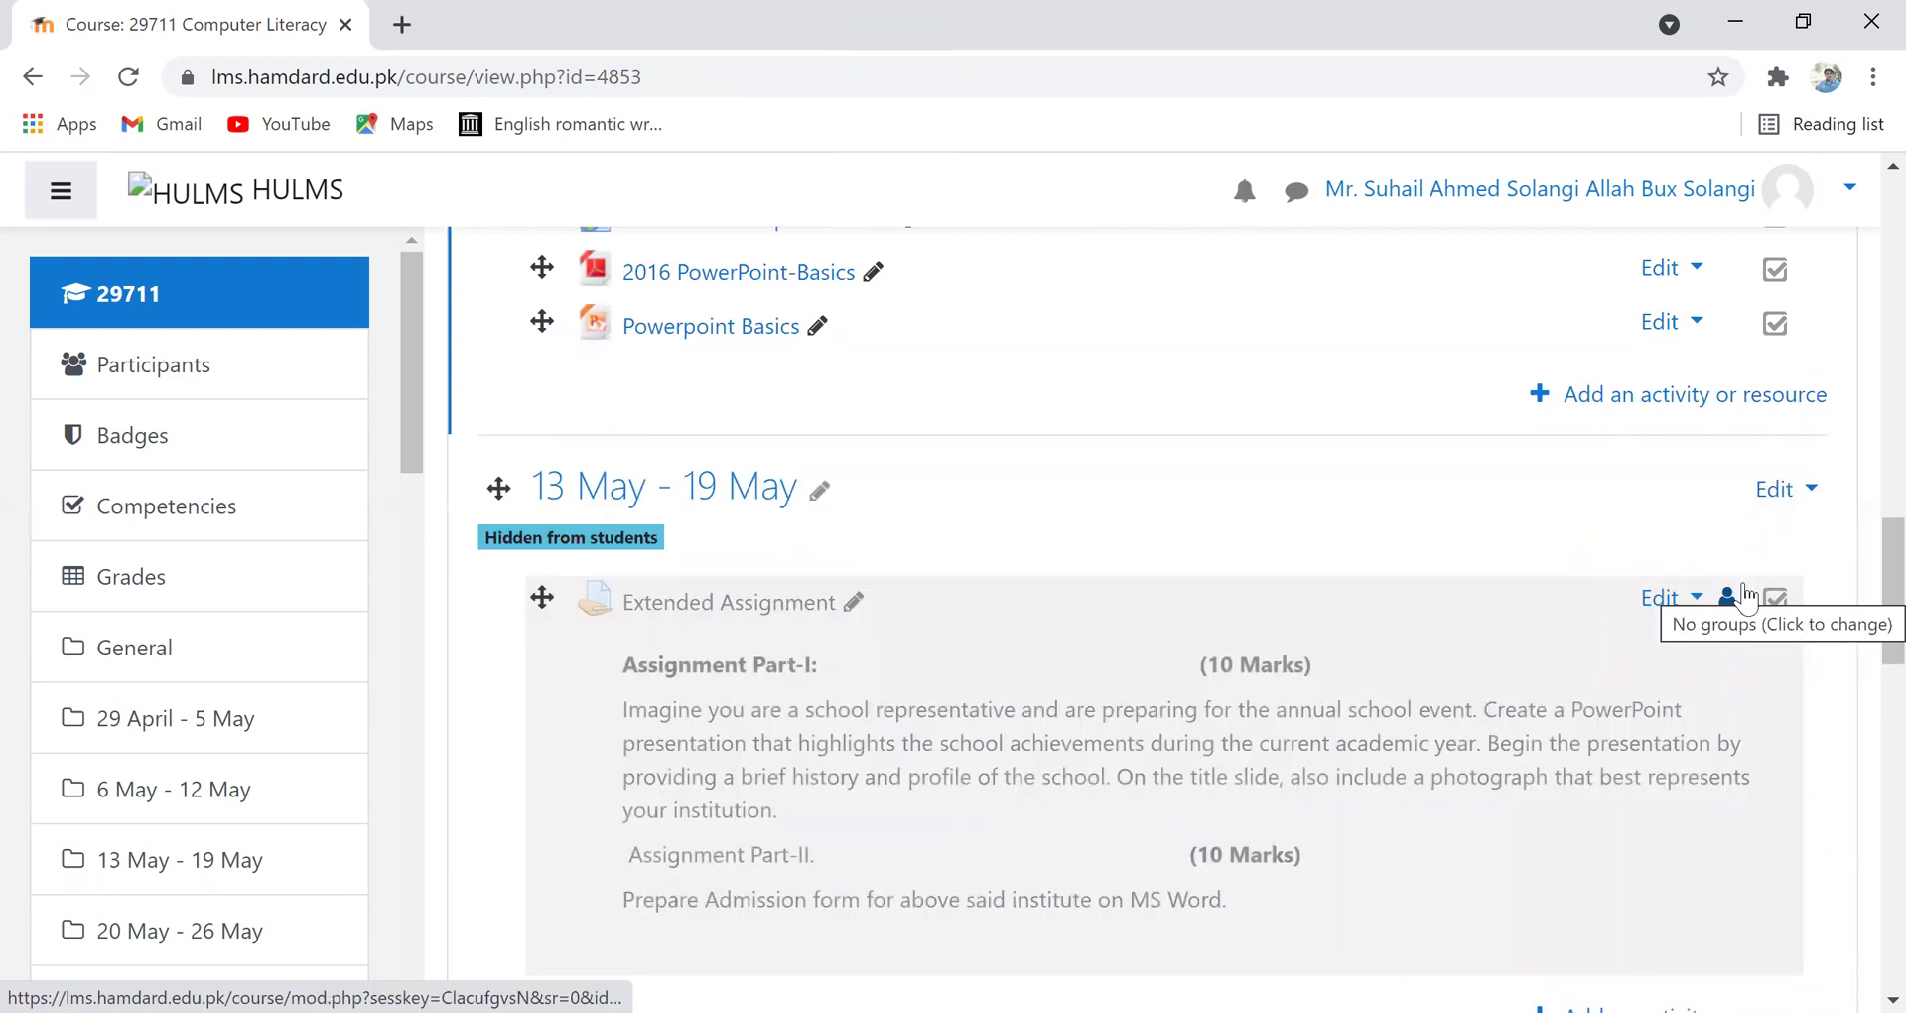